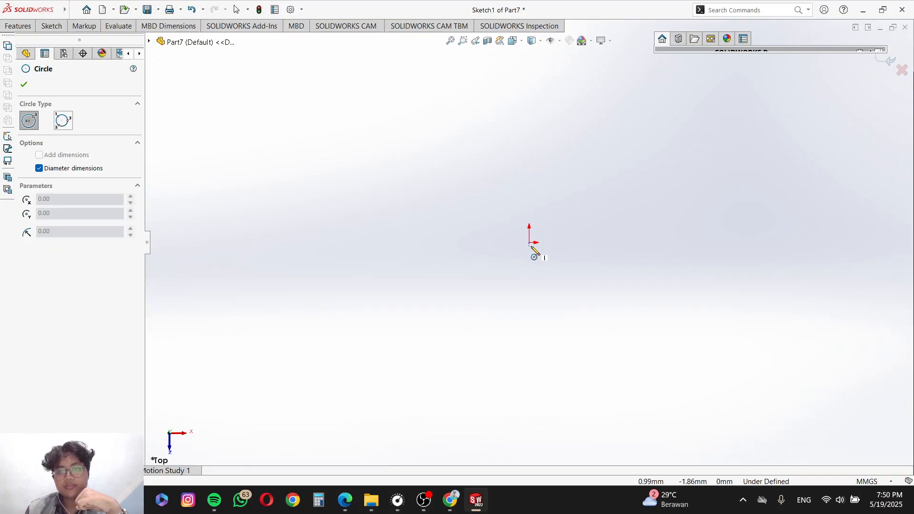
Step: Sketch a 46 mm diameter circle centred on the origin, taking the size from the PDF reference drawing
click(530, 242)
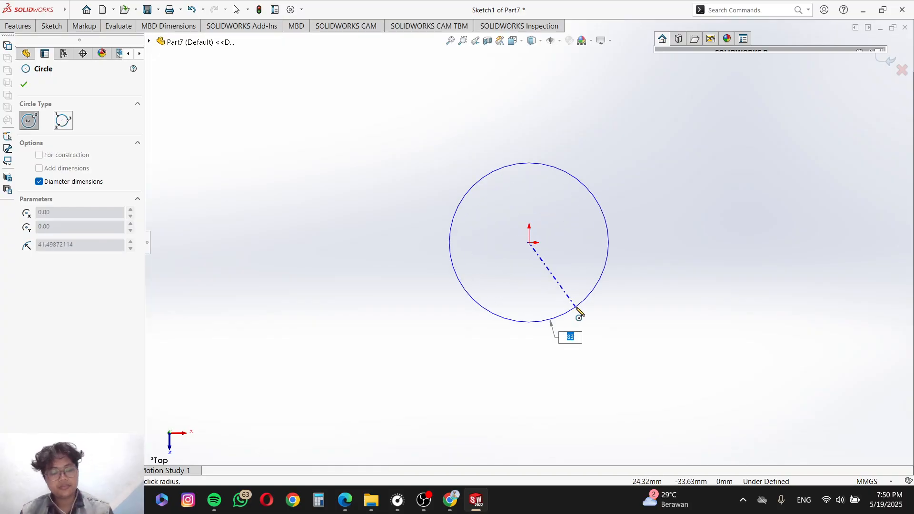
key(alt+Tab)
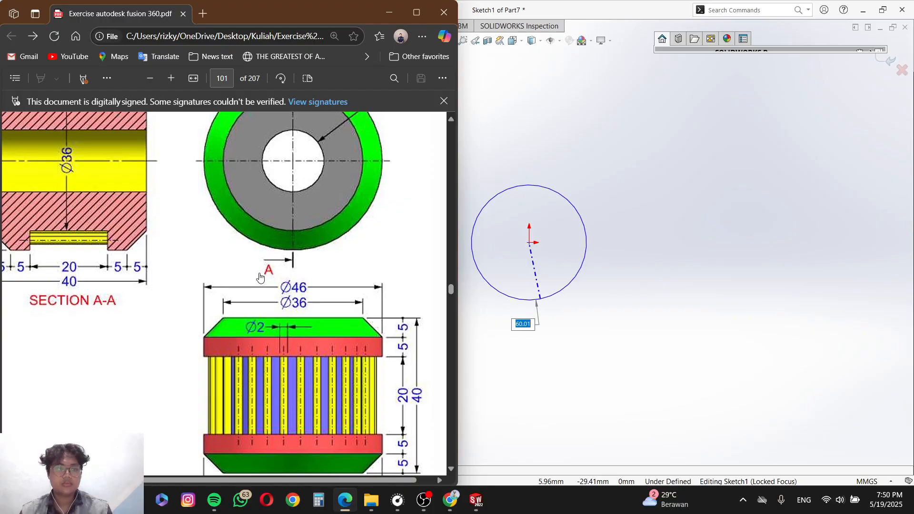
scroll(260, 278, up, 2)
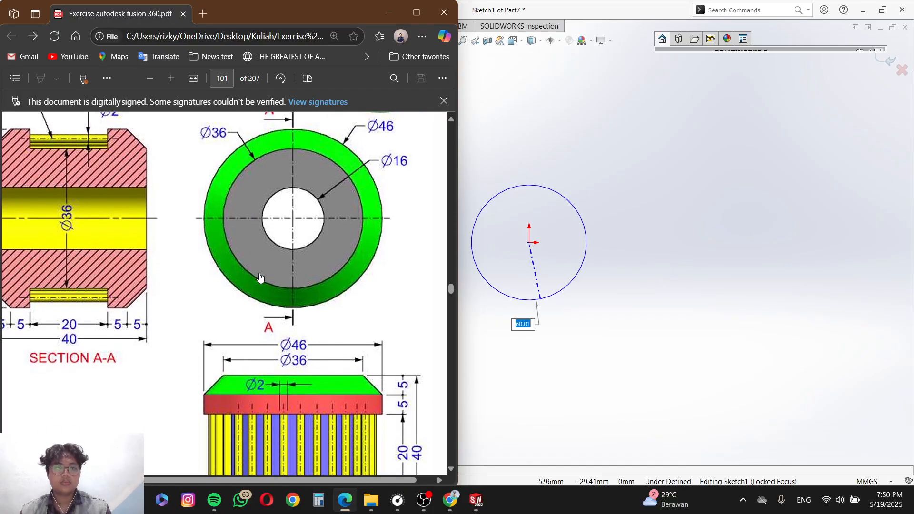
scroll(260, 278, down, 4)
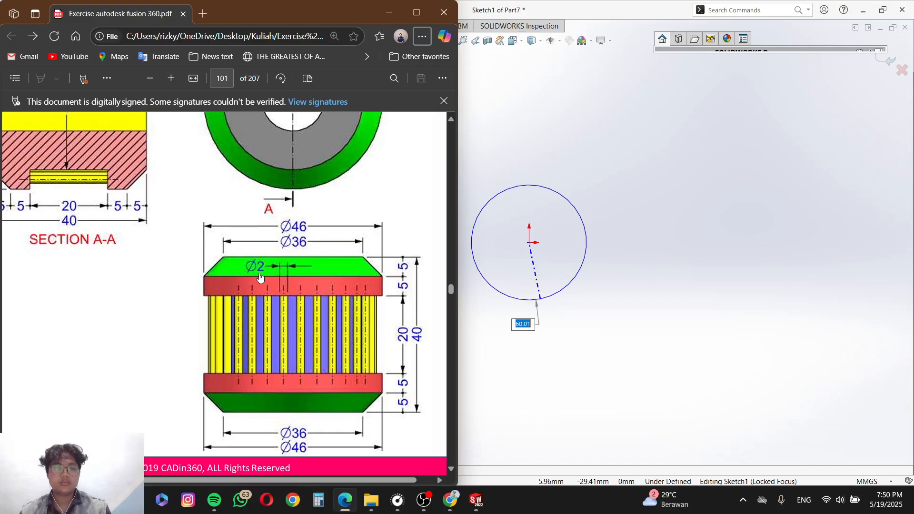
key(alt+Tab)
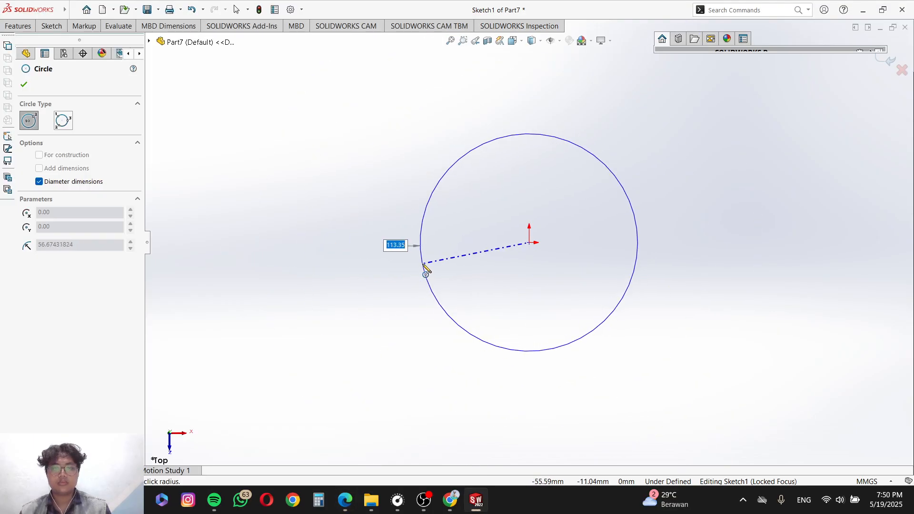
text(46)
key(Return)
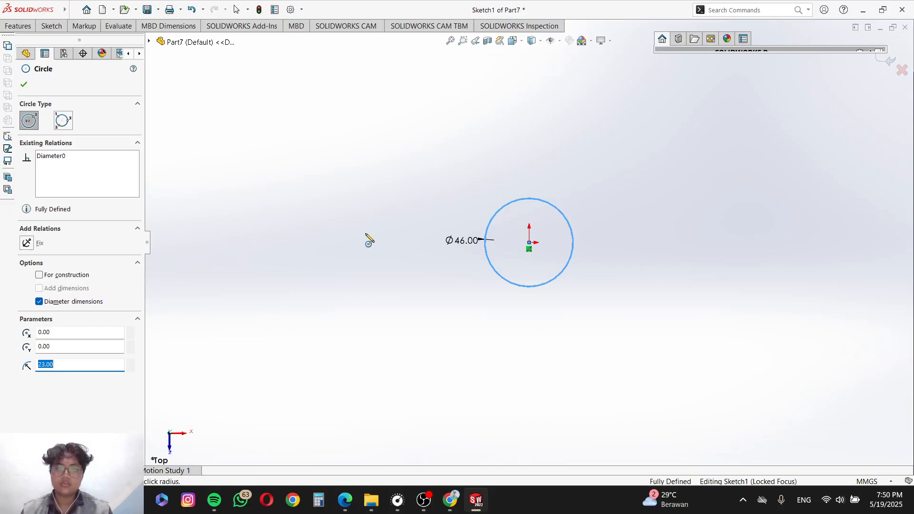
Step: Sketch a concentric inner circle with a radius of 18 mm, centred on the origin
scroll(533, 238, down, 4)
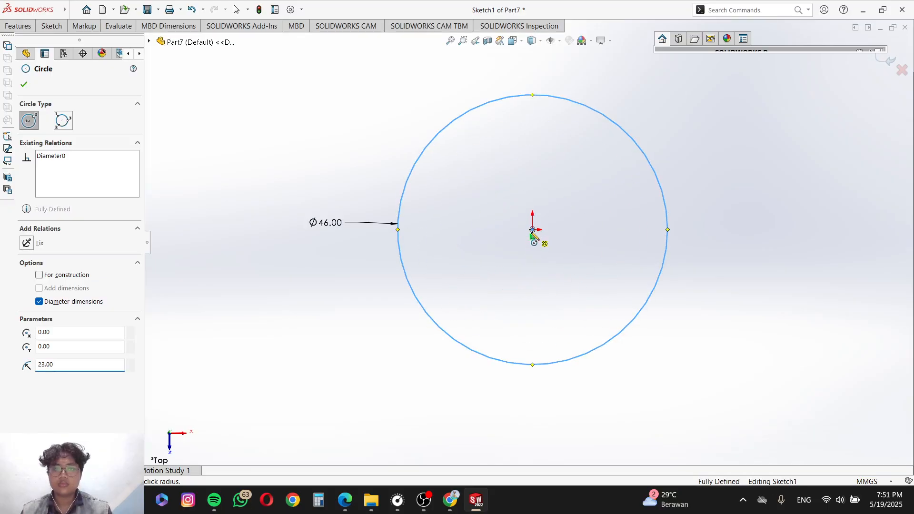
click(532, 230)
key(alt+Tab)
key(alt+Tab)
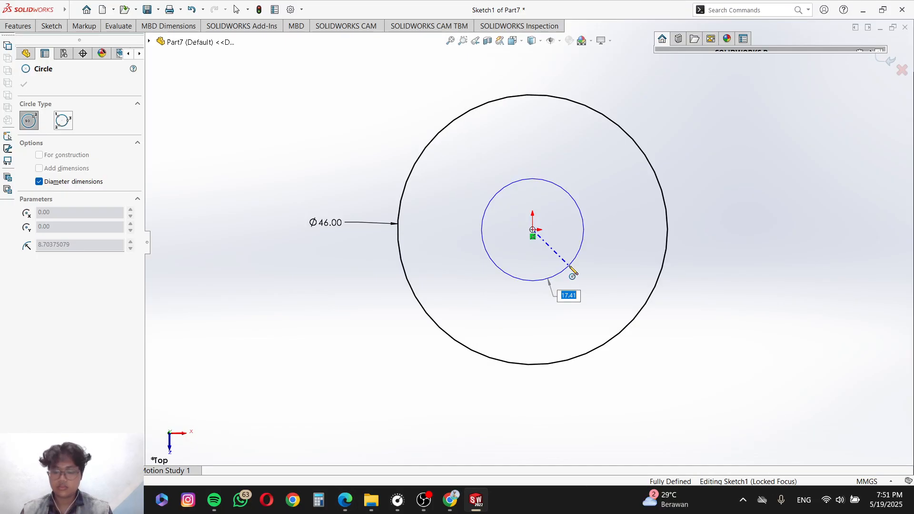
text(18)
key(Return)
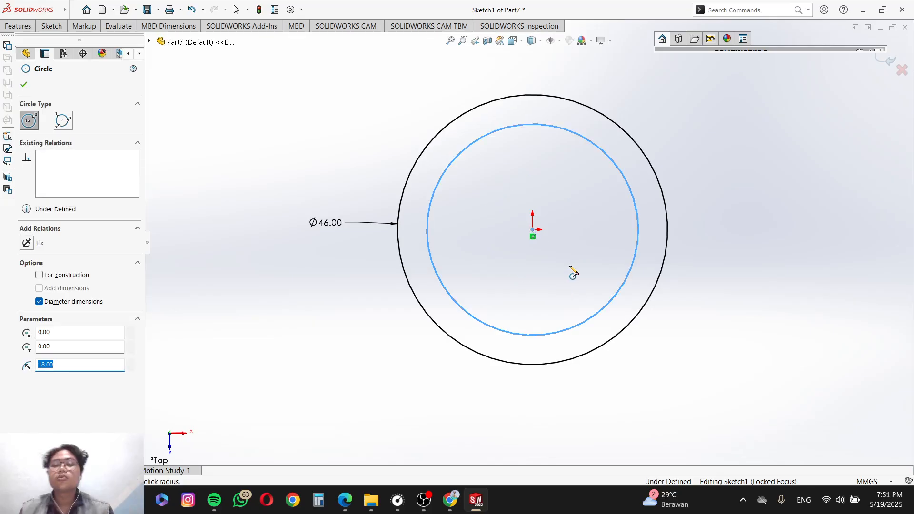
Step: Examine the PDF drawing's section, front and side views for the diameters, lengths and pin circle, and return to the sketch
scroll(569, 266, down, 2)
scroll(565, 217, up, 2)
key(alt+Tab)
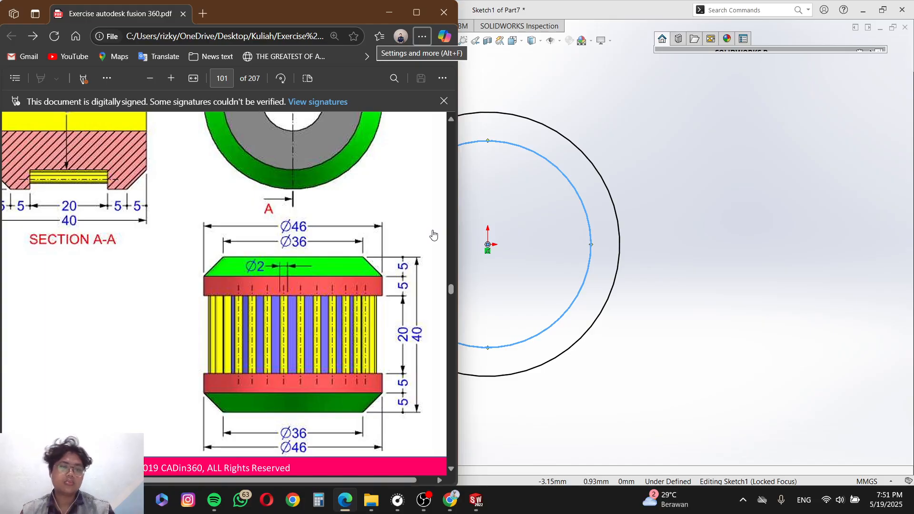
scroll(422, 243, up, 2)
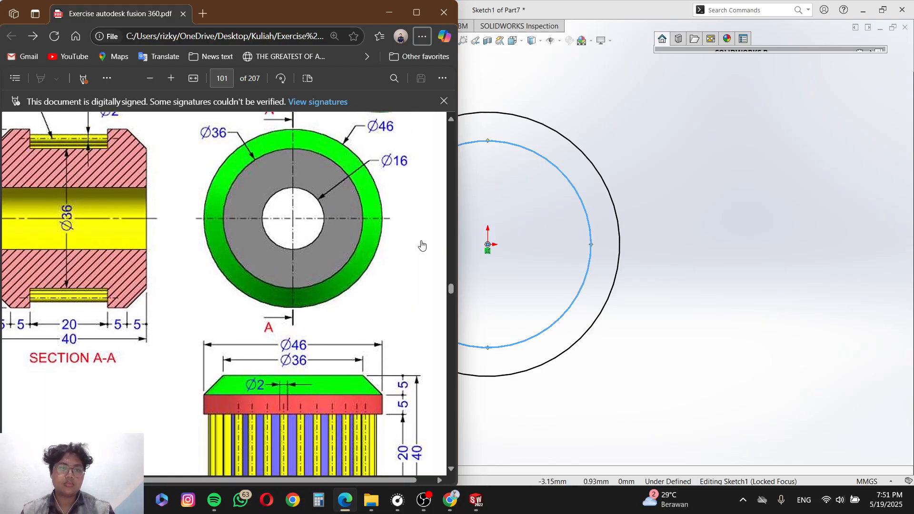
scroll(422, 244, down, 2)
scroll(423, 245, down, 1)
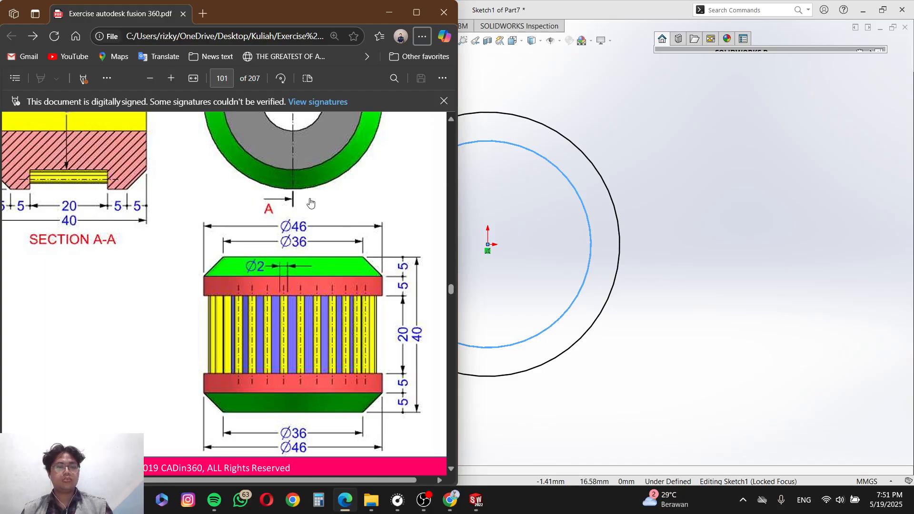
scroll(311, 203, up, 3)
scroll(298, 356, up, 1)
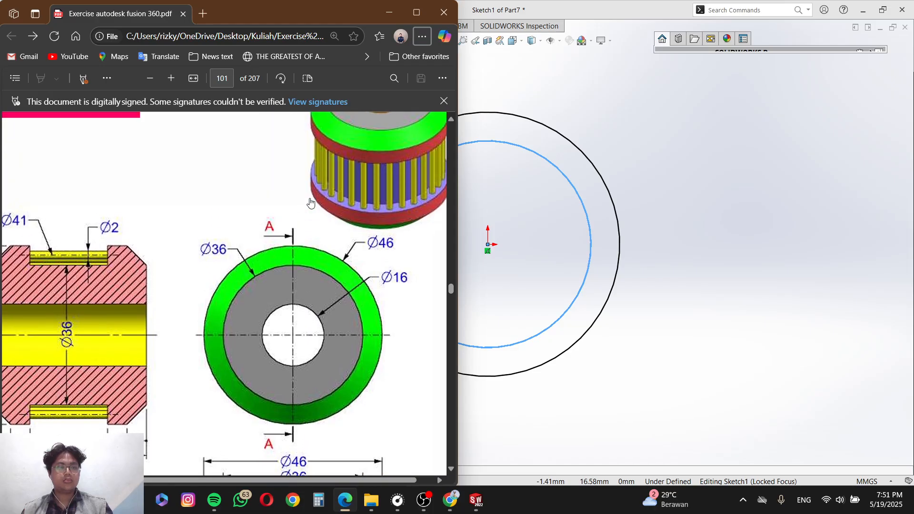
mouse_move(250, 479)
mouse_down()
mouse_move(204, 475)
mouse_move(238, 480)
mouse_up()
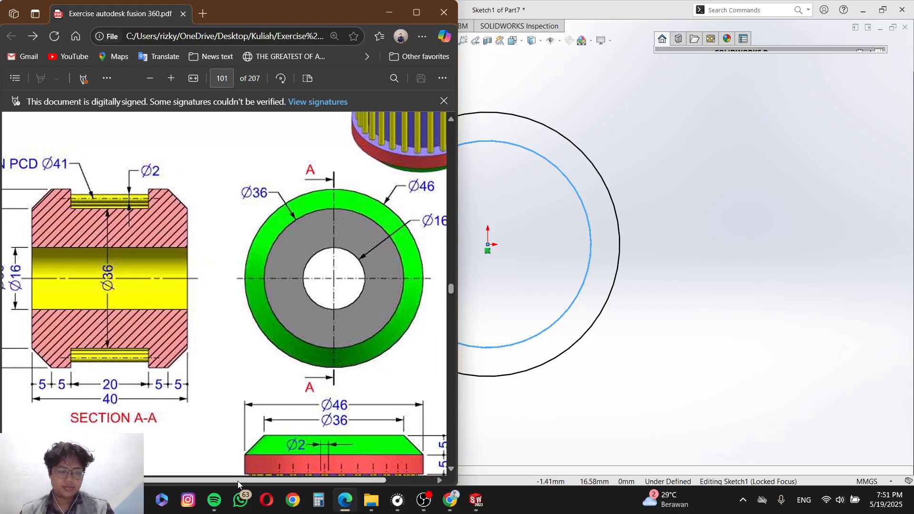
scroll(289, 386, down, 3)
scroll(289, 386, up, 1)
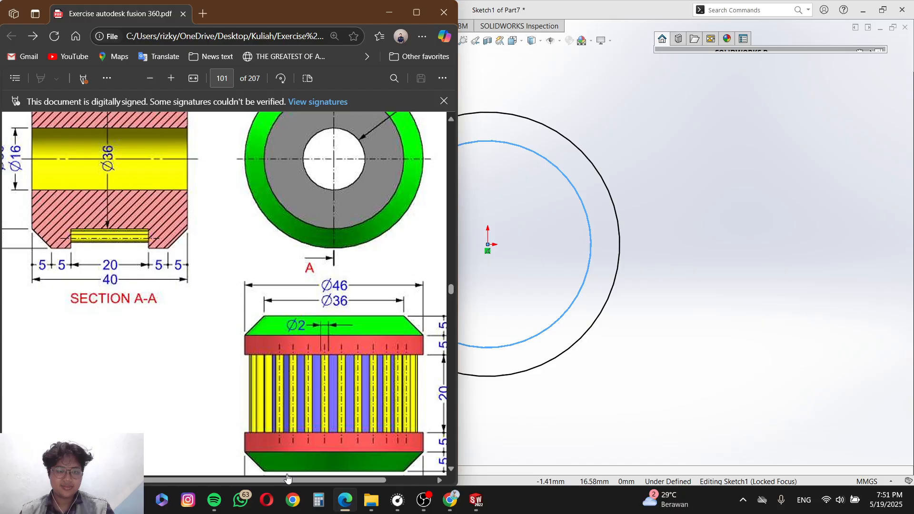
drag(287, 481, 320, 485)
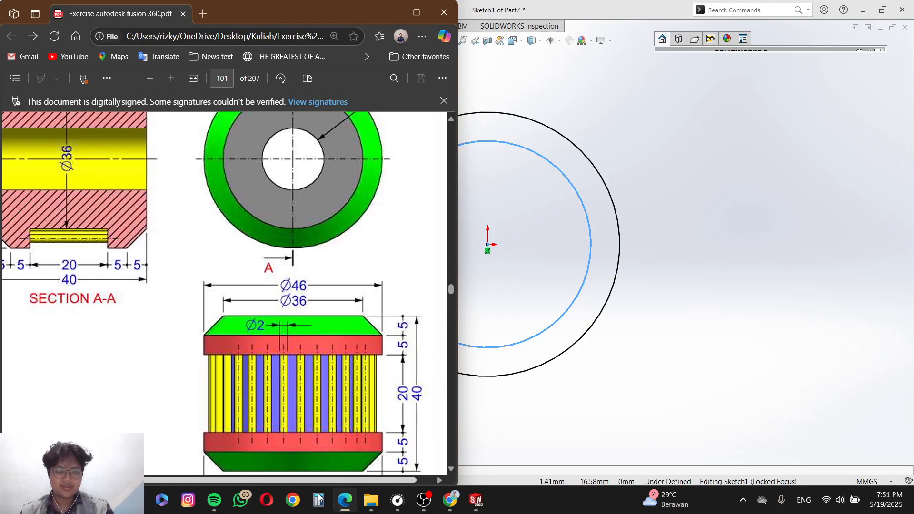
scroll(330, 422, down, 1)
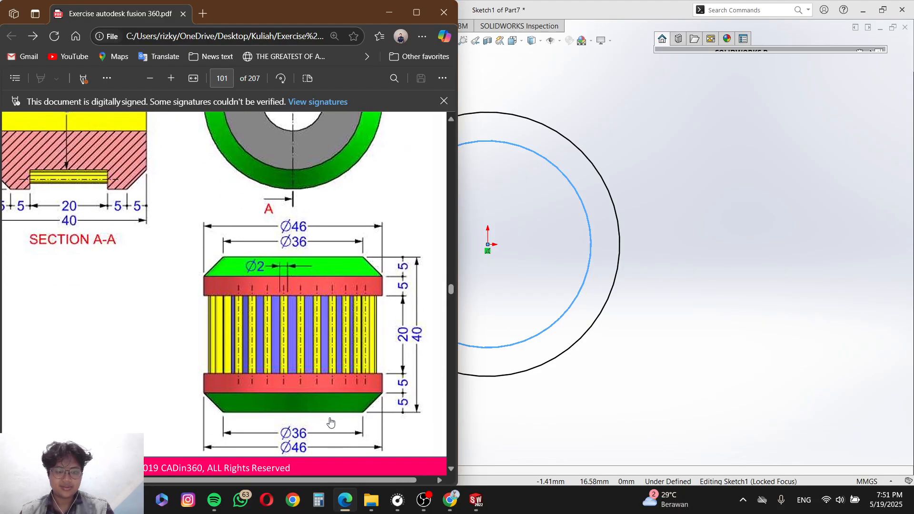
scroll(331, 422, up, 4)
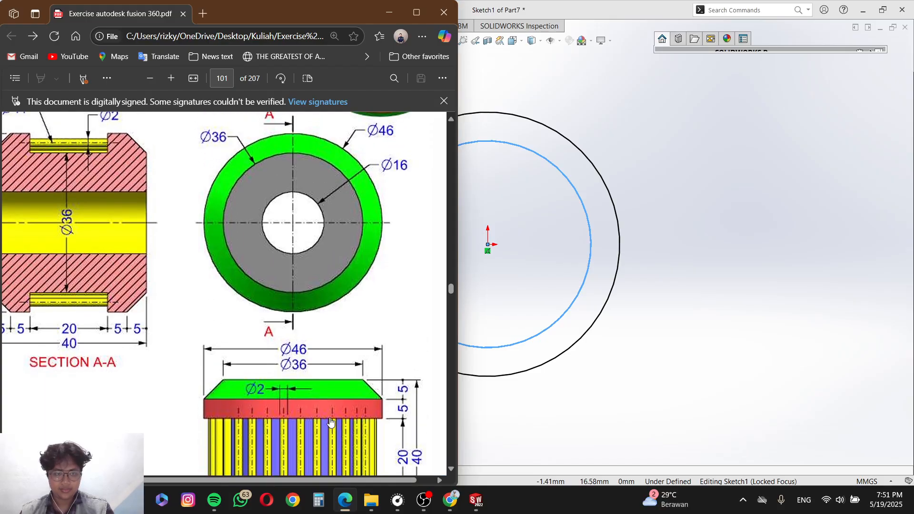
scroll(331, 422, down, 4)
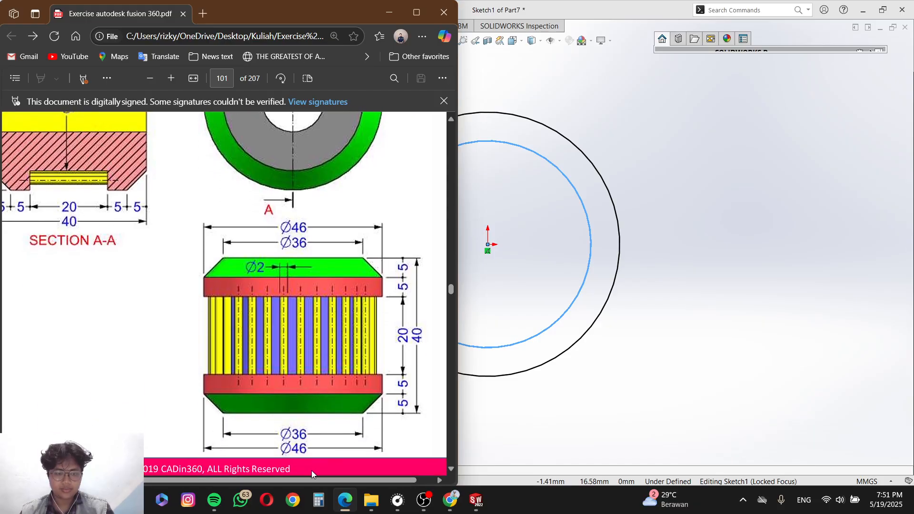
drag(312, 478, 247, 455)
scroll(266, 418, up, 4)
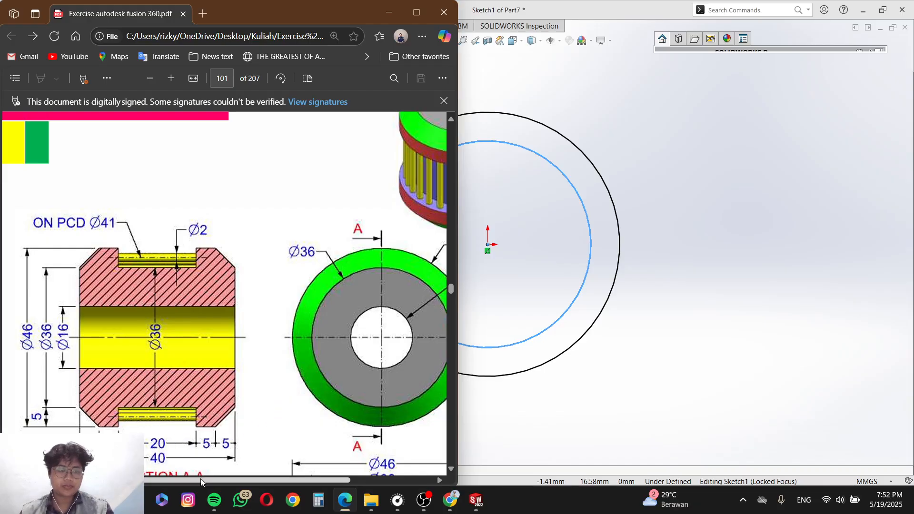
drag(198, 480, 289, 498)
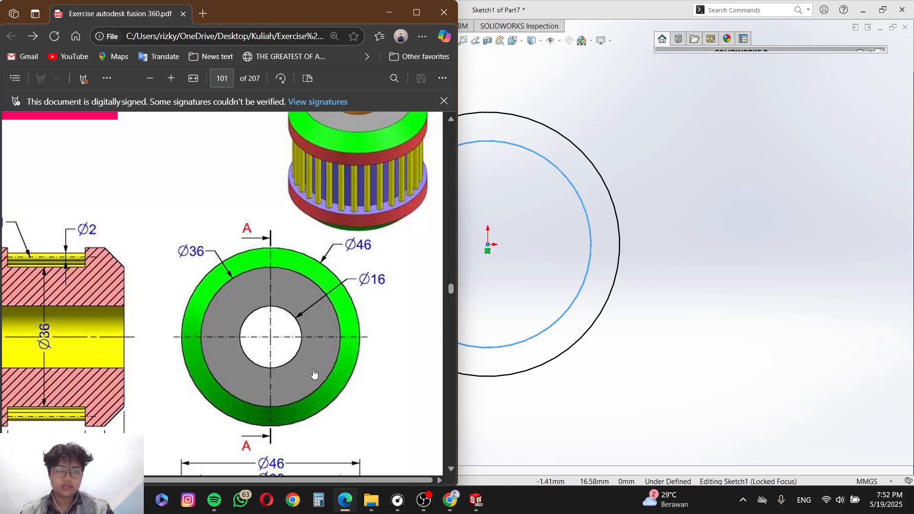
scroll(312, 371, down, 4)
scroll(312, 369, down, 1)
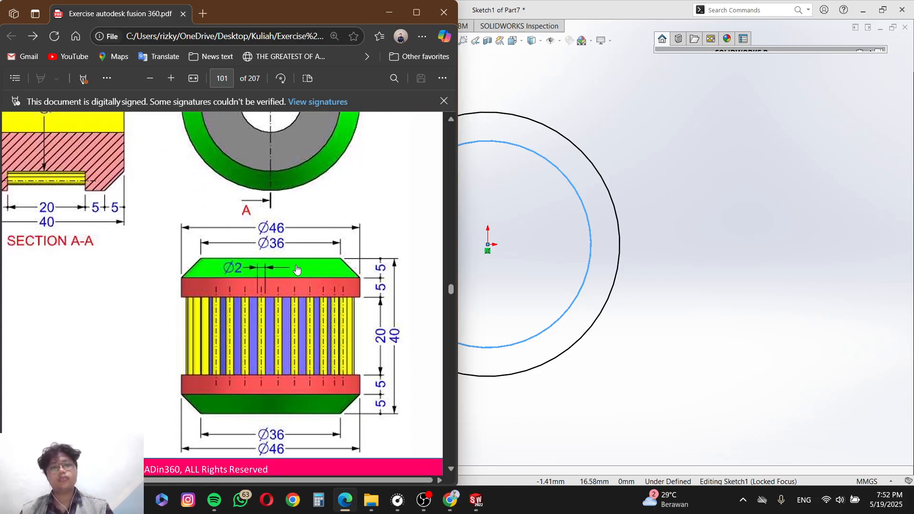
click(390, 13)
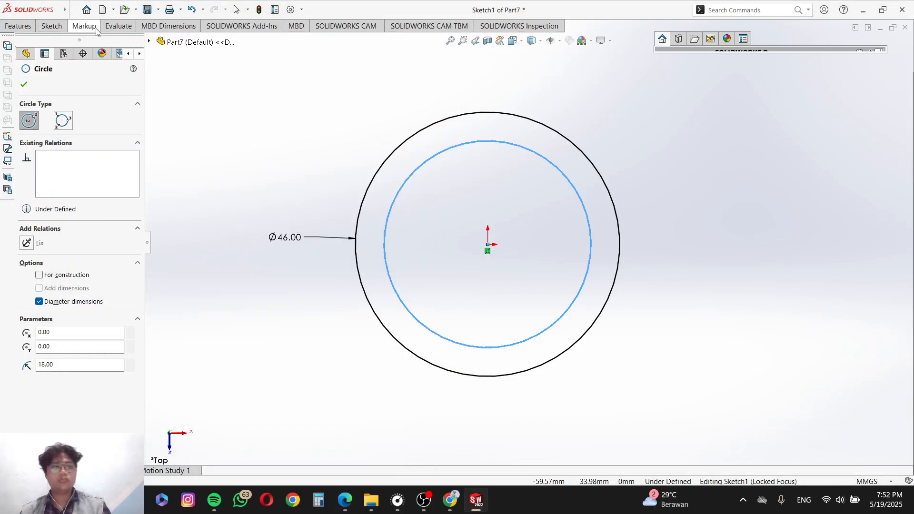
Step: Sketch a 2 mm diameter circle between the two concentric circles, level with the origin and about 20.3 mm to its right
click(53, 26)
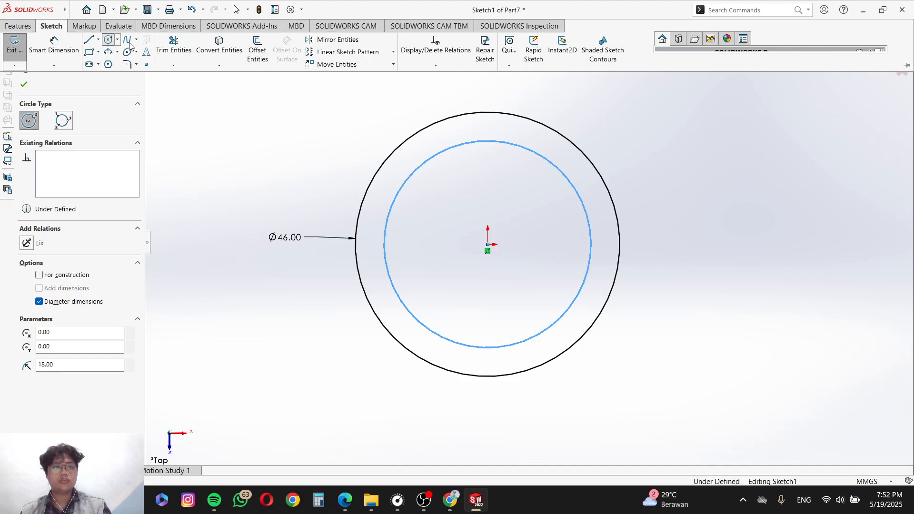
scroll(569, 245, down, 4)
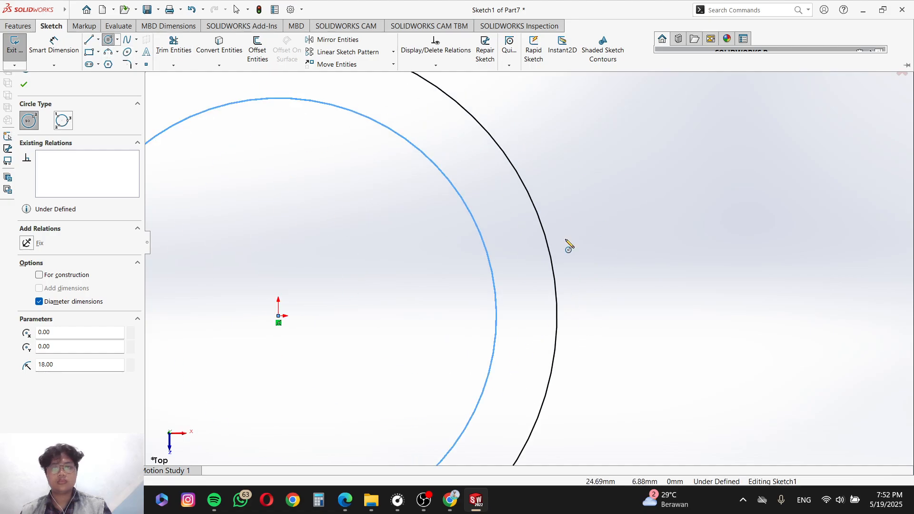
click(524, 316)
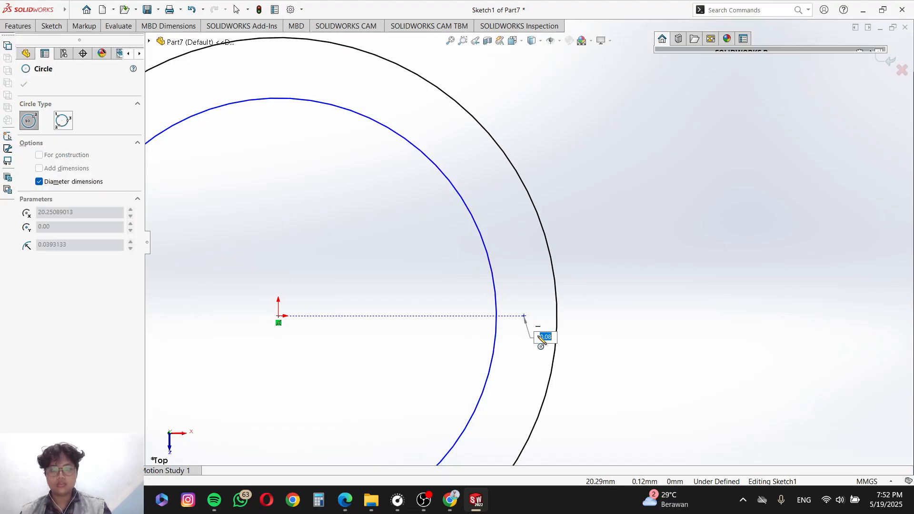
text(2)
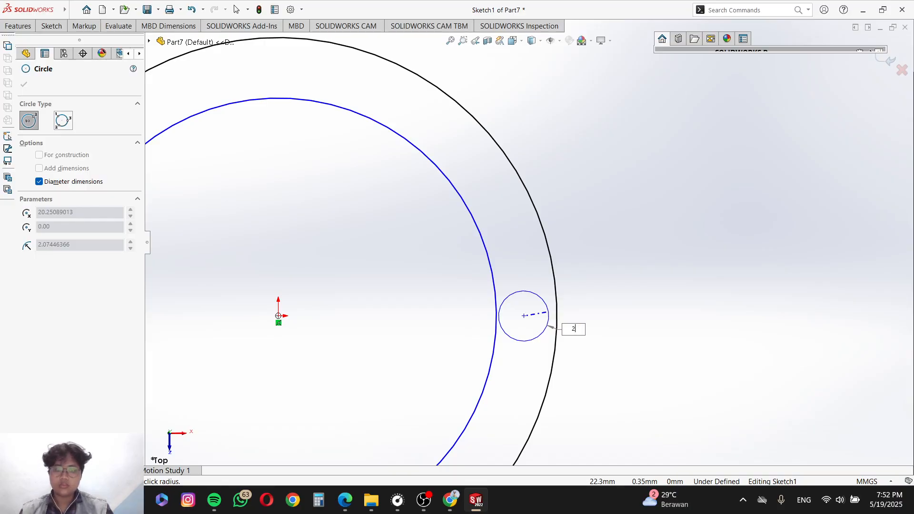
key(Return)
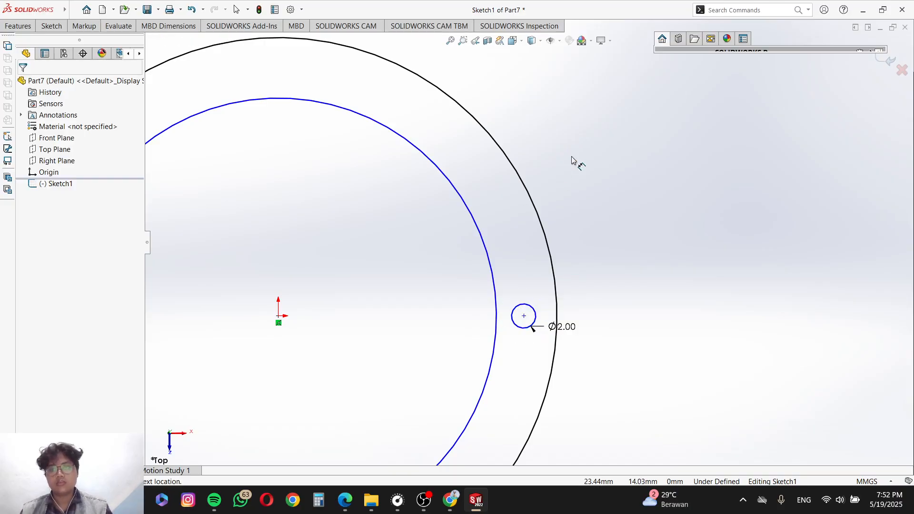
key(Escape)
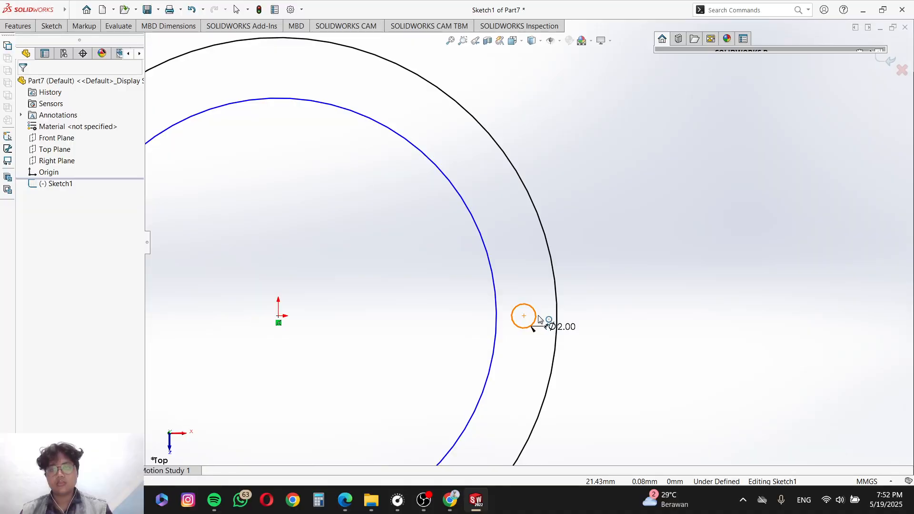
Step: Dimension the horizontal distance between the centres of the small circle and the outer circle as 10 mm, checking the PDF drawing
click(534, 317)
click(556, 315)
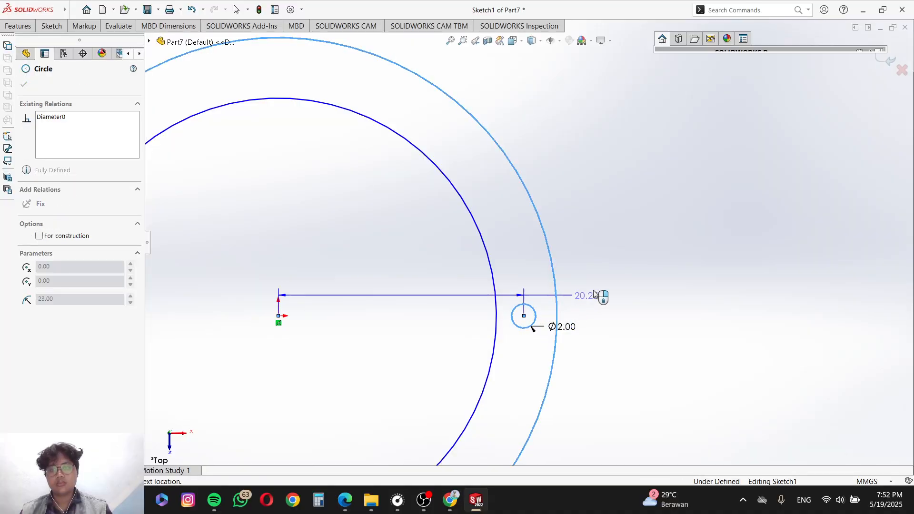
click(619, 270)
key(alt+Tab)
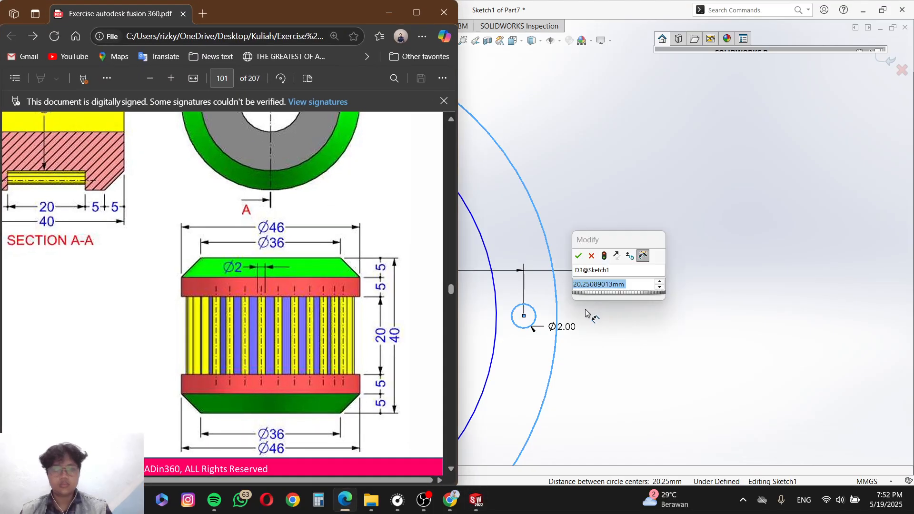
scroll(338, 391, up, 1)
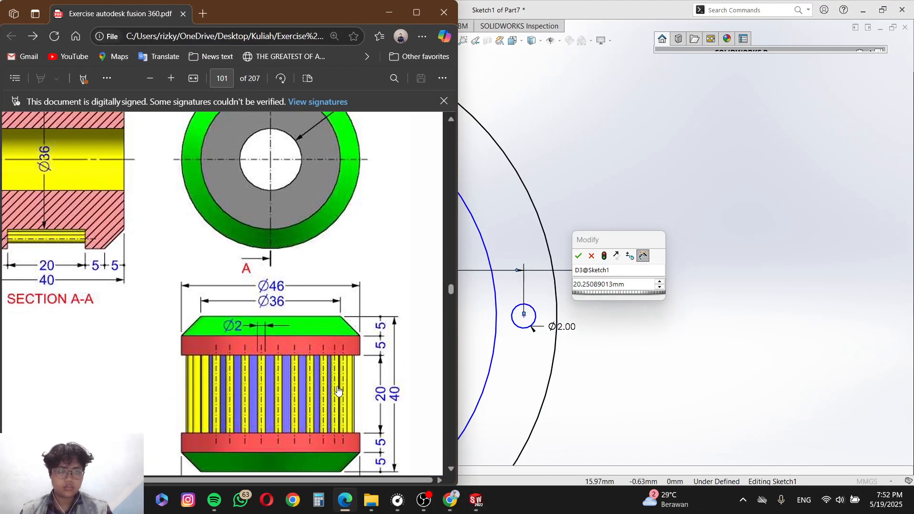
scroll(337, 391, down, 1)
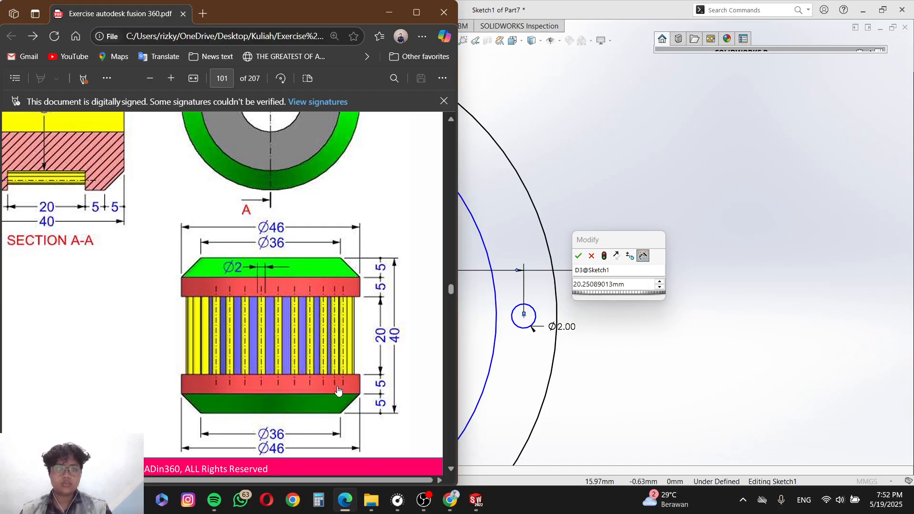
key(alt+Tab)
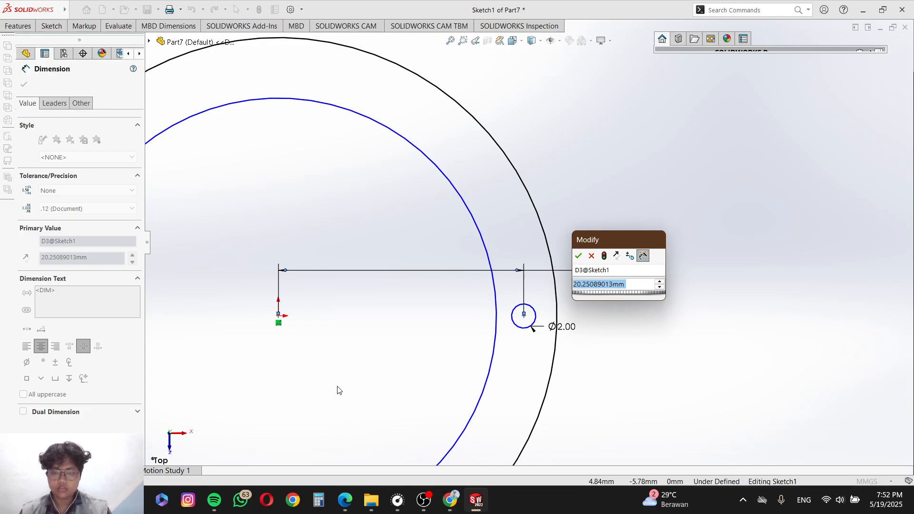
text(10)
key(Return)
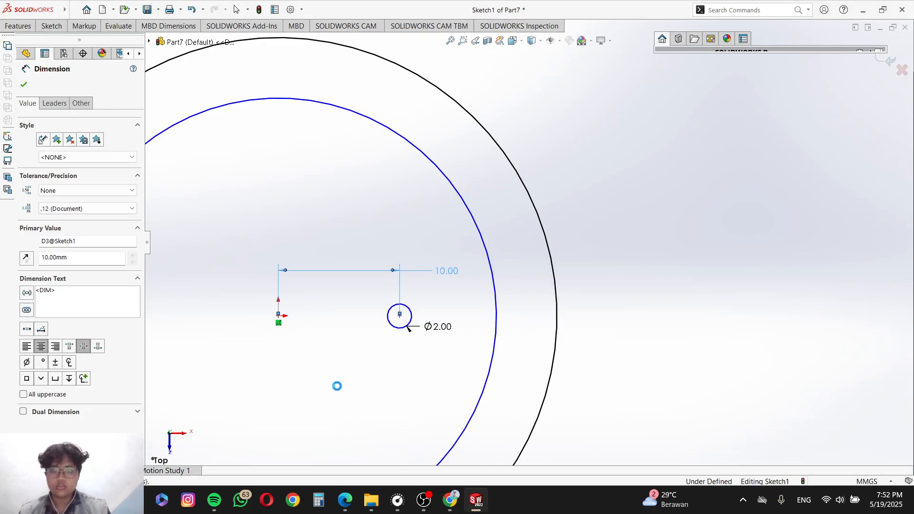
Step: Undo the 10 mm distance dimension between the small circle and the origin
key(ctrl+z)
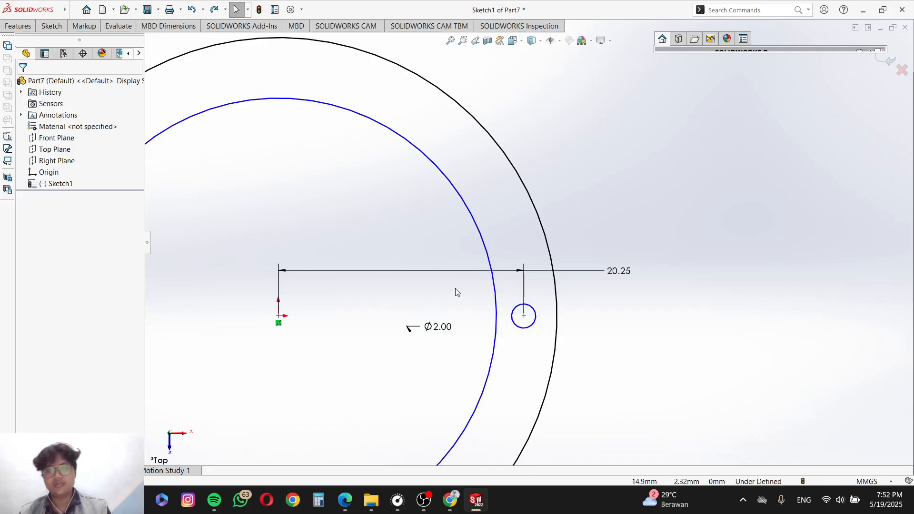
key(ctrl+z)
scroll(382, 292, up, 2)
scroll(382, 291, down, 2)
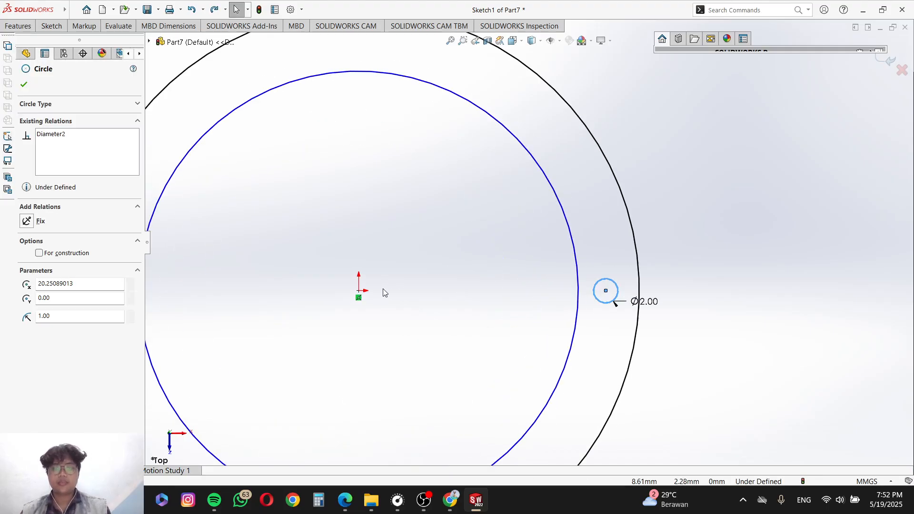
scroll(431, 280, up, 2)
scroll(445, 283, down, 1)
Step: Check section A-A and the front view in the PDF drawing for the pin circle and pin dimensions, and return to the sketch
key(alt+Tab)
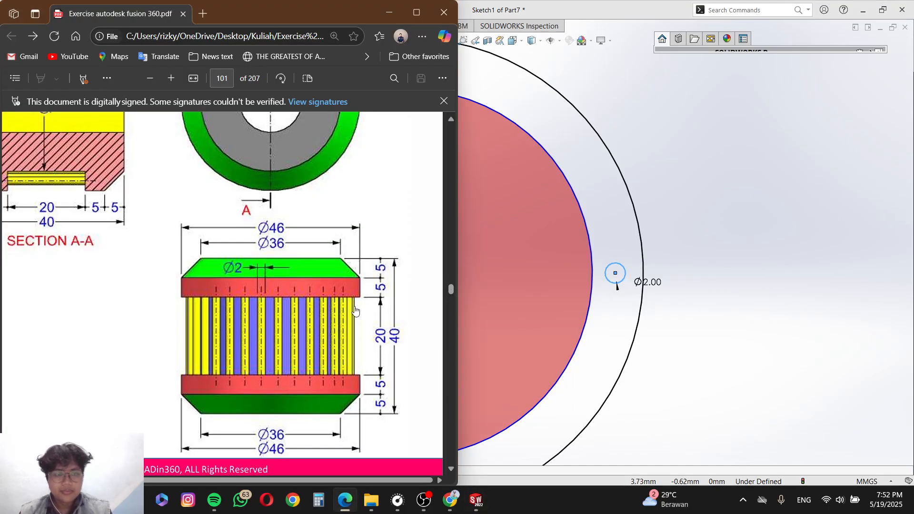
scroll(373, 309, up, 3)
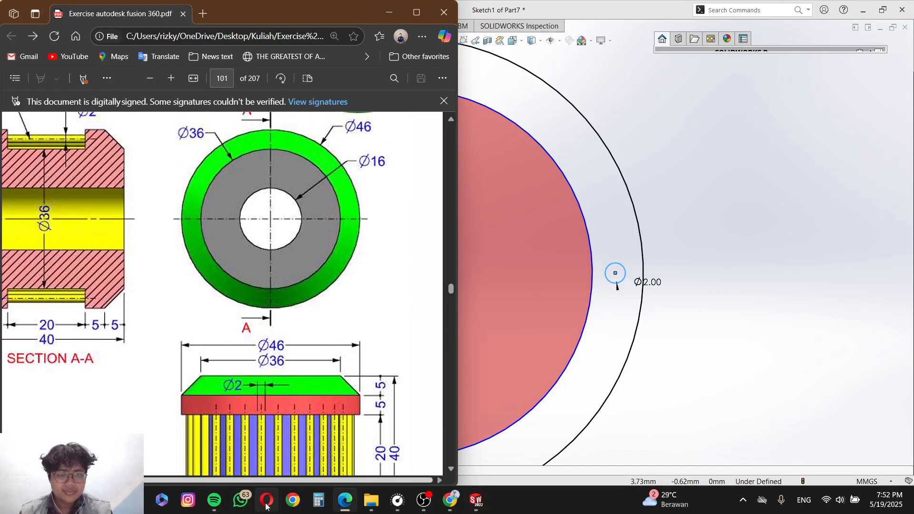
drag(267, 482, 227, 480)
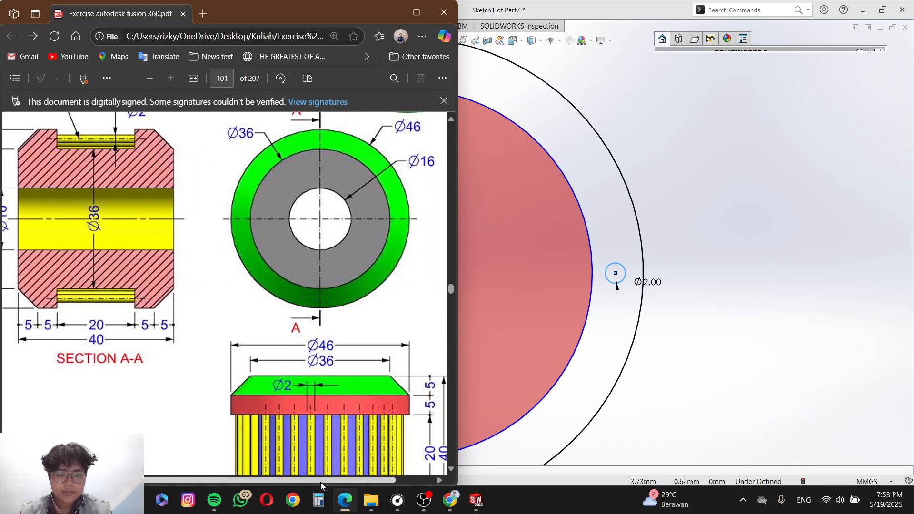
drag(320, 481, 339, 480)
scroll(364, 418, down, 3)
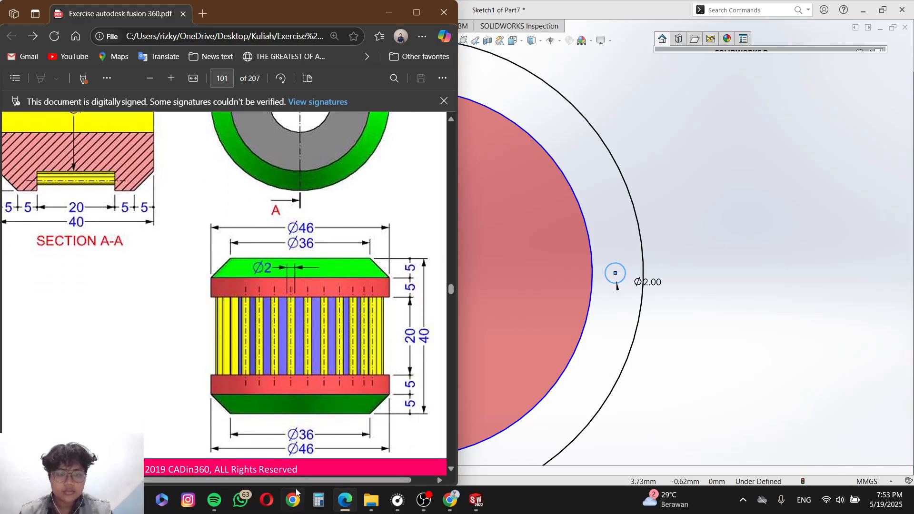
drag(274, 479, 210, 480)
scroll(221, 362, up, 3)
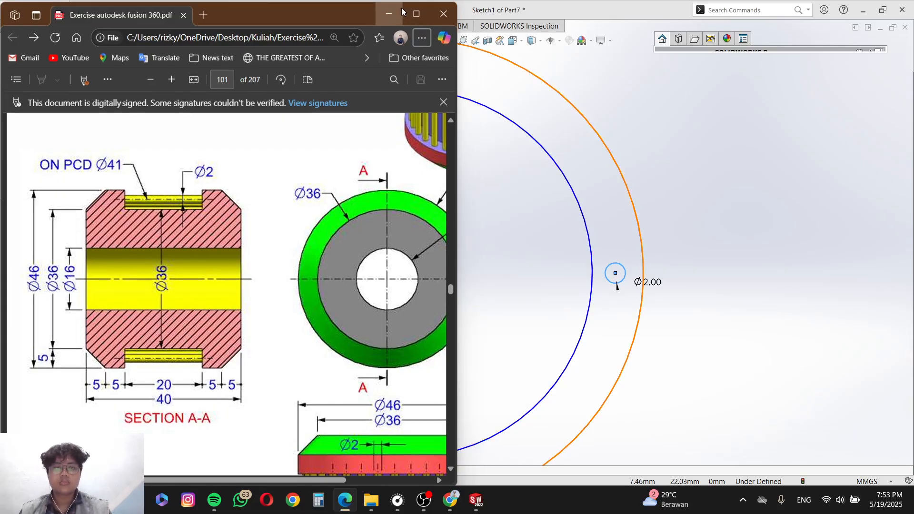
click(683, 230)
mouse_move(679, 193)
right_down()
mouse_move(658, 176)
mouse_move(652, 192)
right_up()
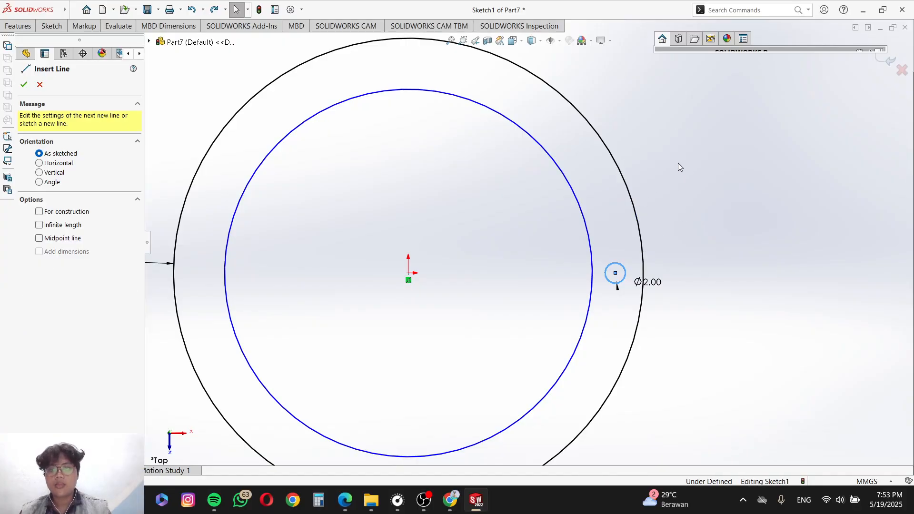
click(638, 260)
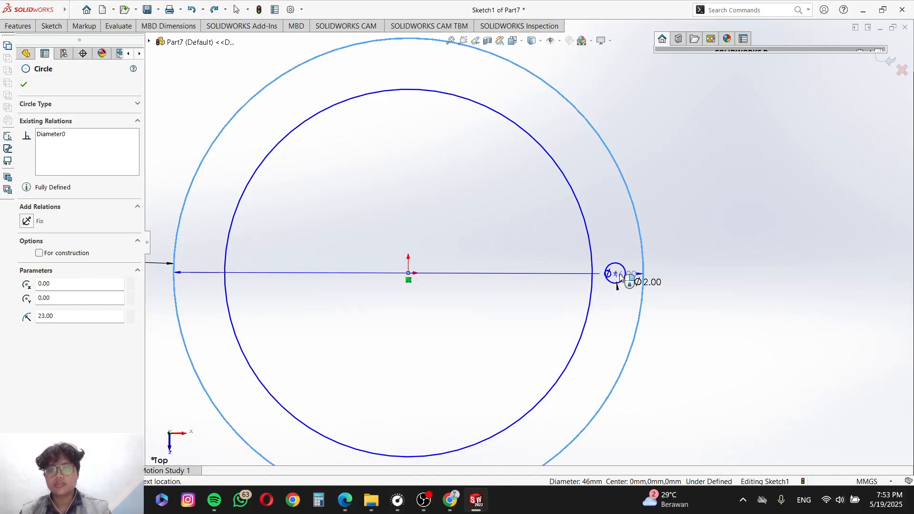
click(615, 274)
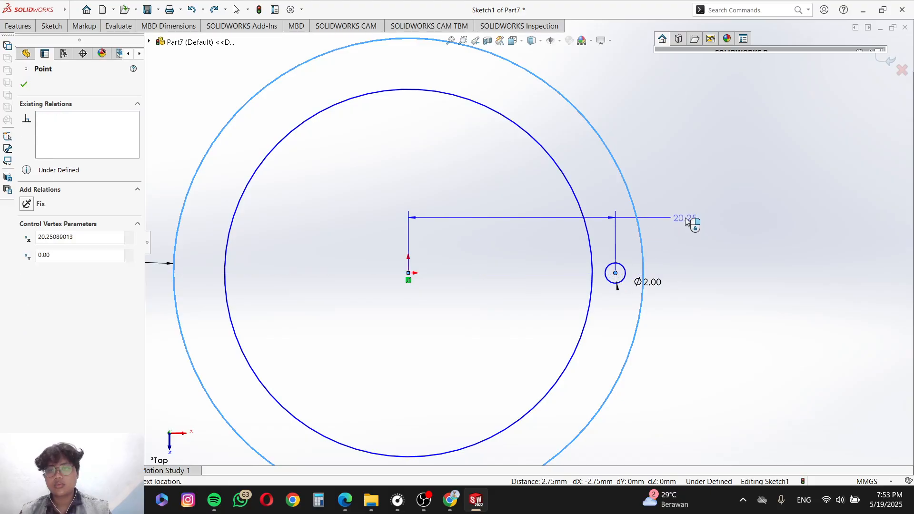
key(Escape)
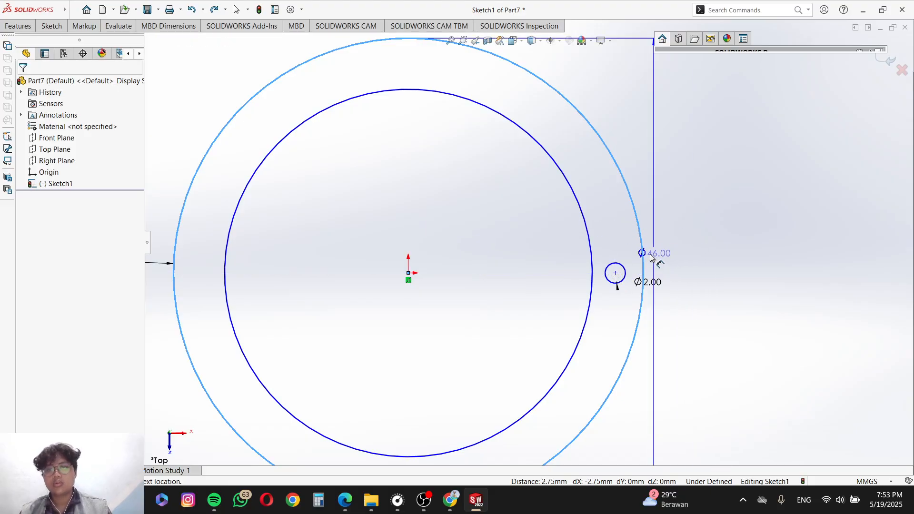
key(Escape)
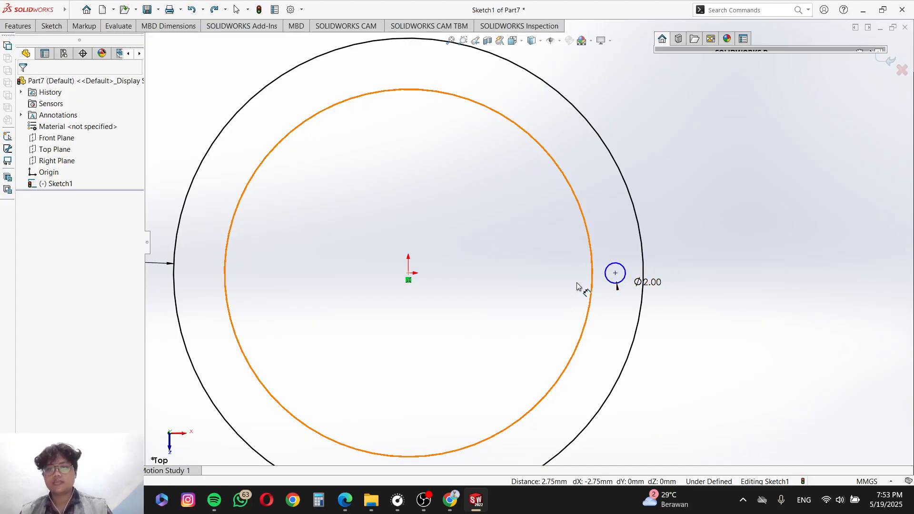
Step: Dimension the horizontal distance from the origin to the small circle's centre as 20 mm
click(408, 274)
click(615, 273)
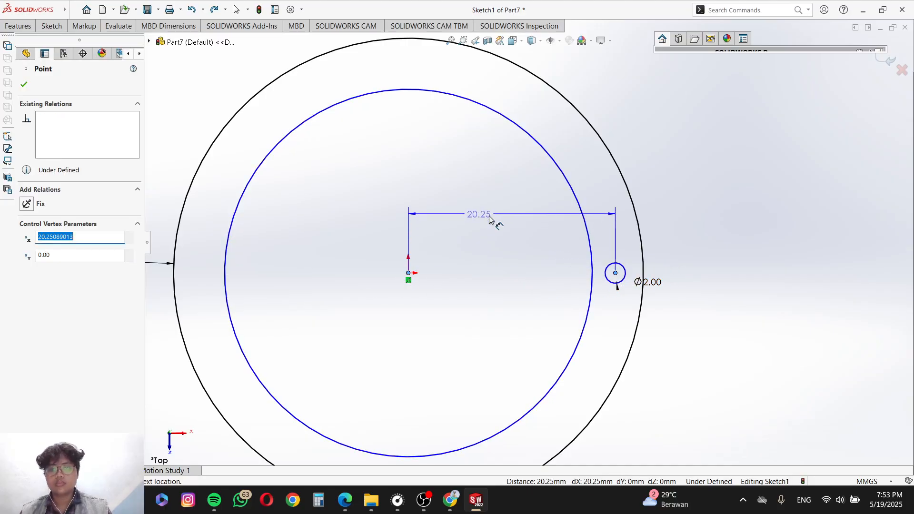
click(505, 310)
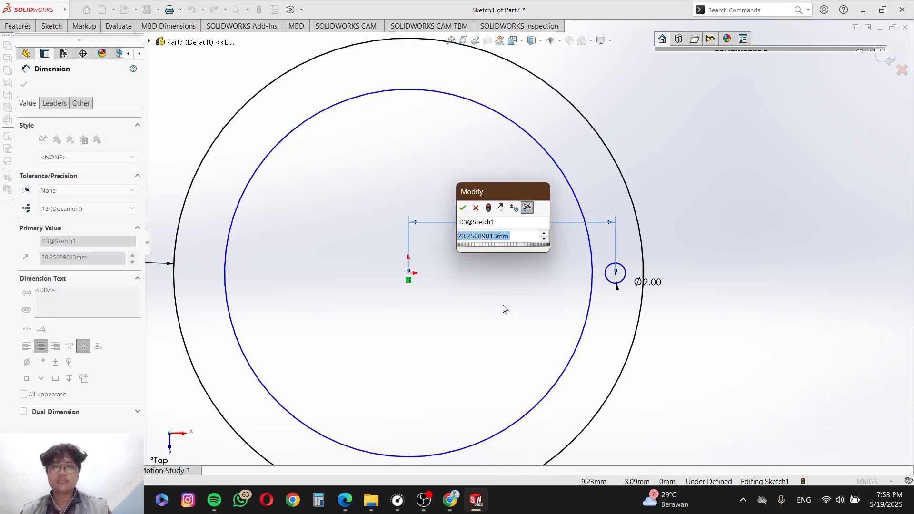
text(2)
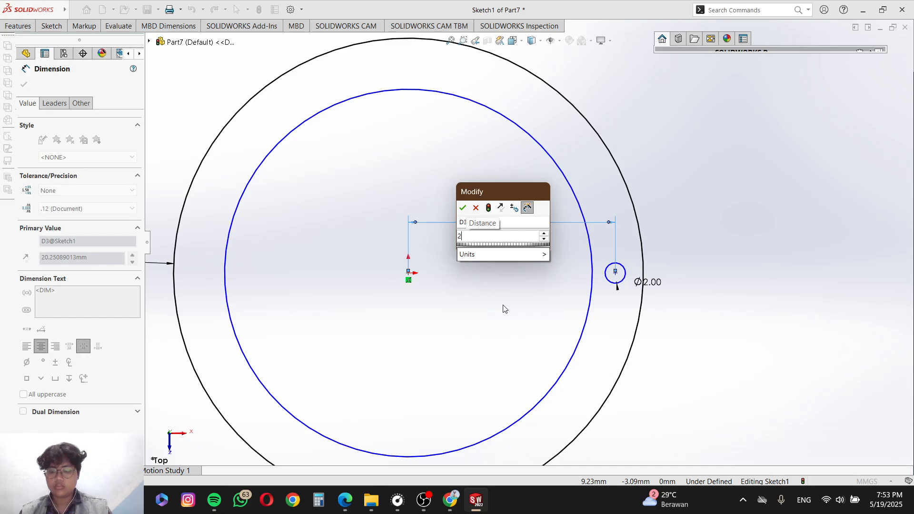
text(0)
key(Return)
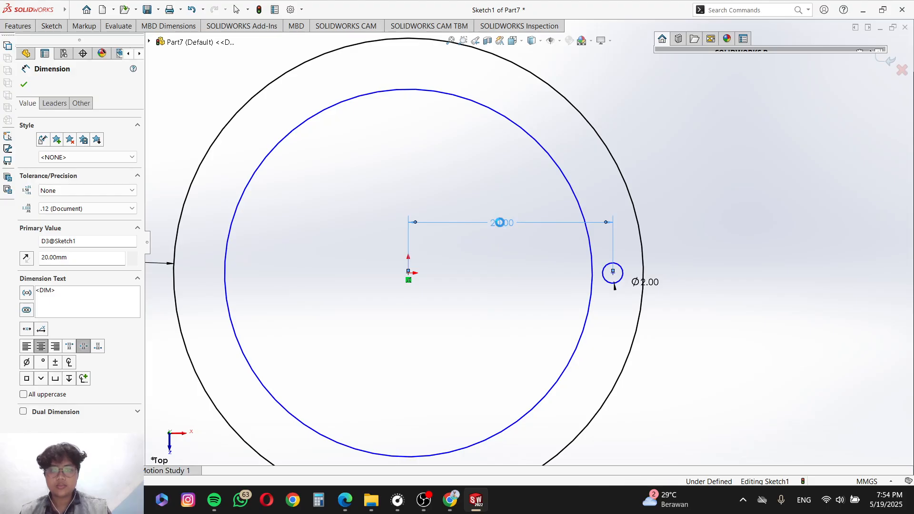
Step: Try 25 mm and 23 mm as the distance from the origin to the small circle's centre
double_click(500, 223)
text(25)
key(Return)
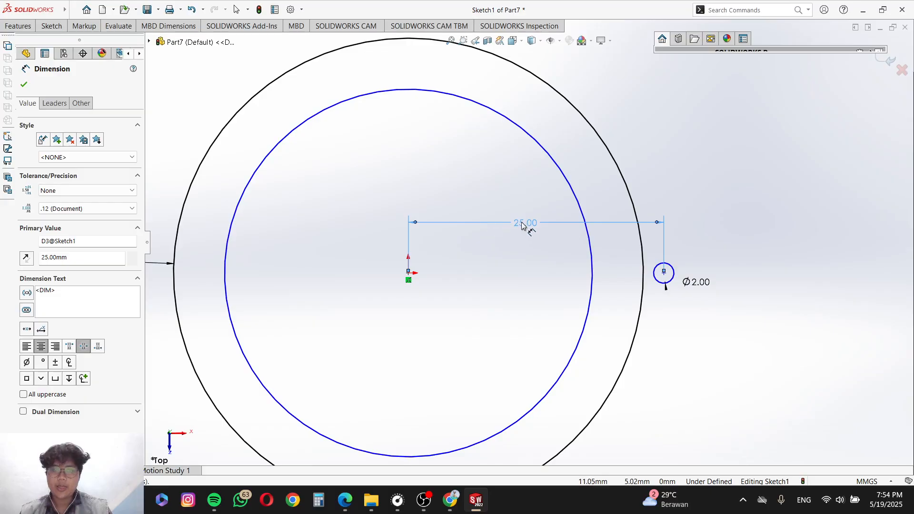
double_click(523, 224)
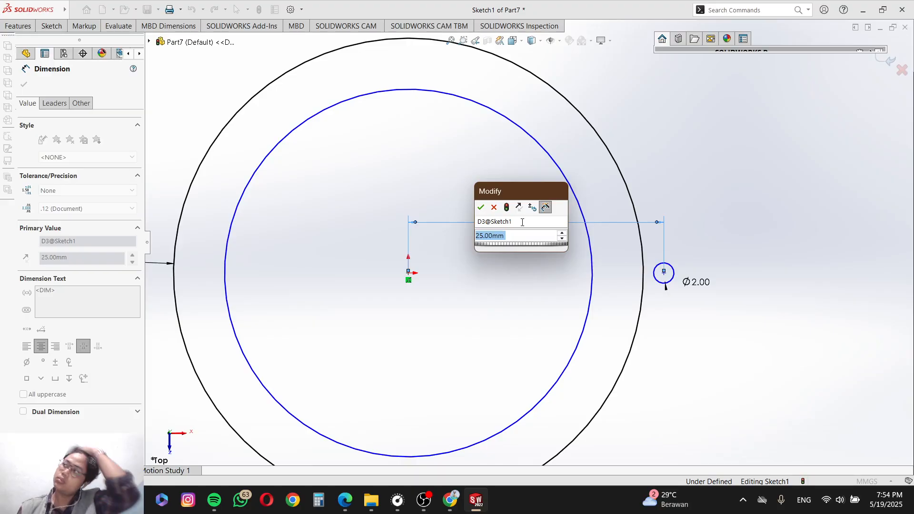
text(23)
key(Return)
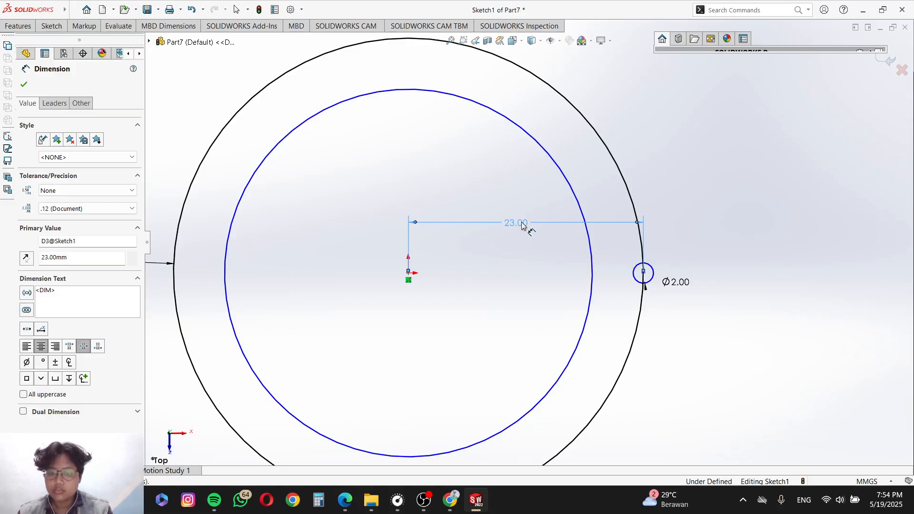
Step: Set the distance from the origin to the small circle's centre to 20.3 mm and inspect its position between the concentric circles
double_click(517, 223)
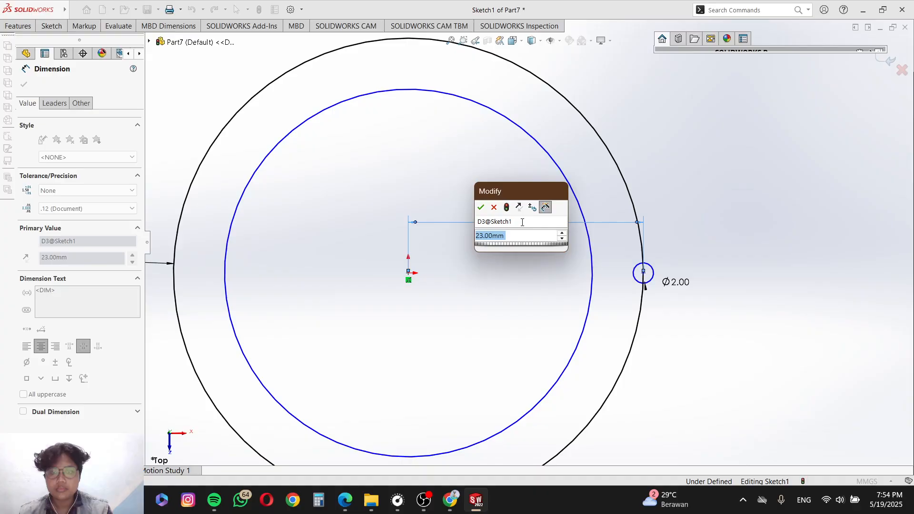
text(20.3)
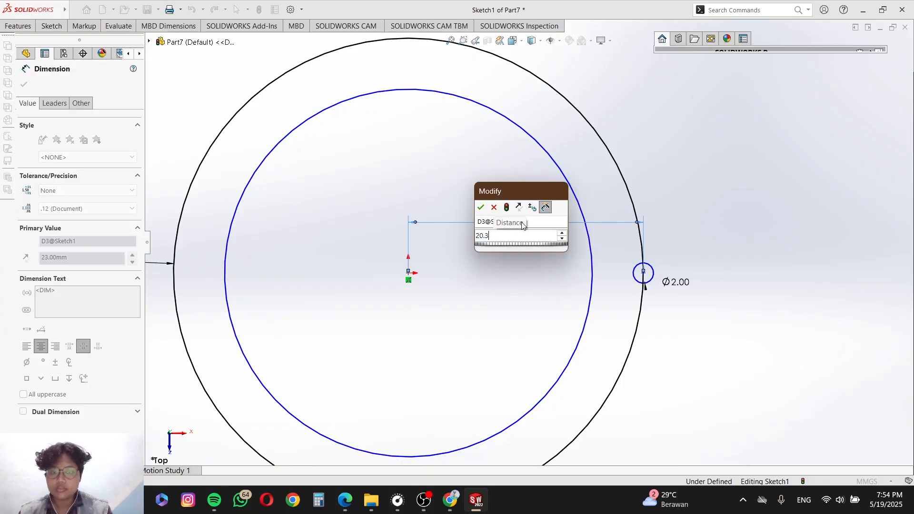
key(Return)
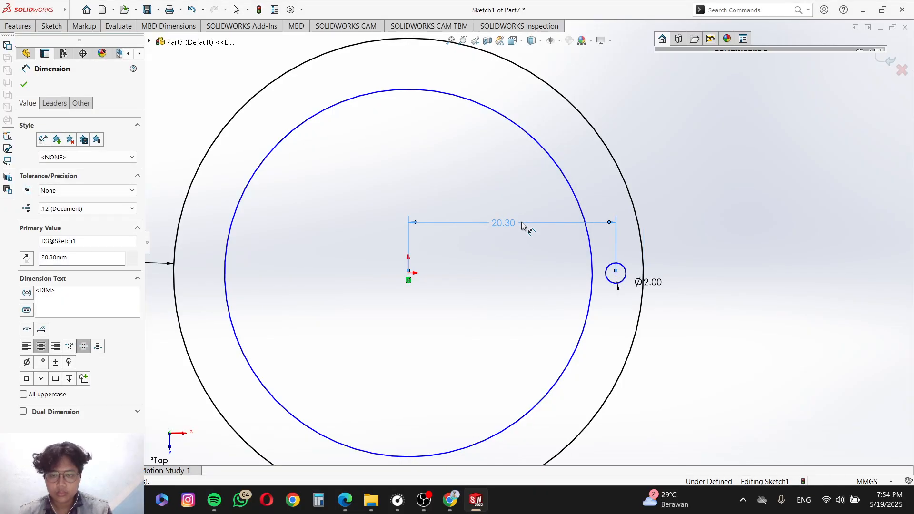
scroll(522, 225, up, 2)
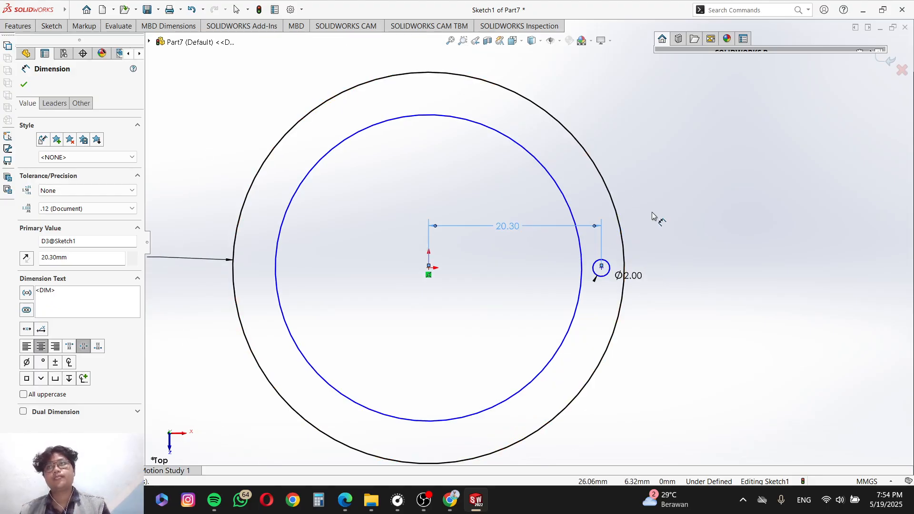
scroll(651, 220, down, 4)
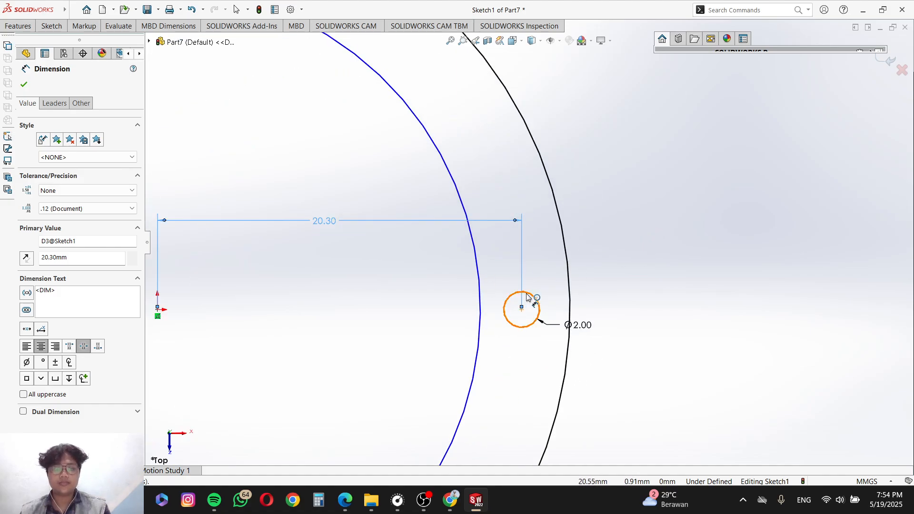
Step: Undo the distance dimension and the 2 mm circle, leaving only the two concentric circles in the sketch
key(ctrl+z)
key(ctrl+z)
scroll(534, 267, up, 3)
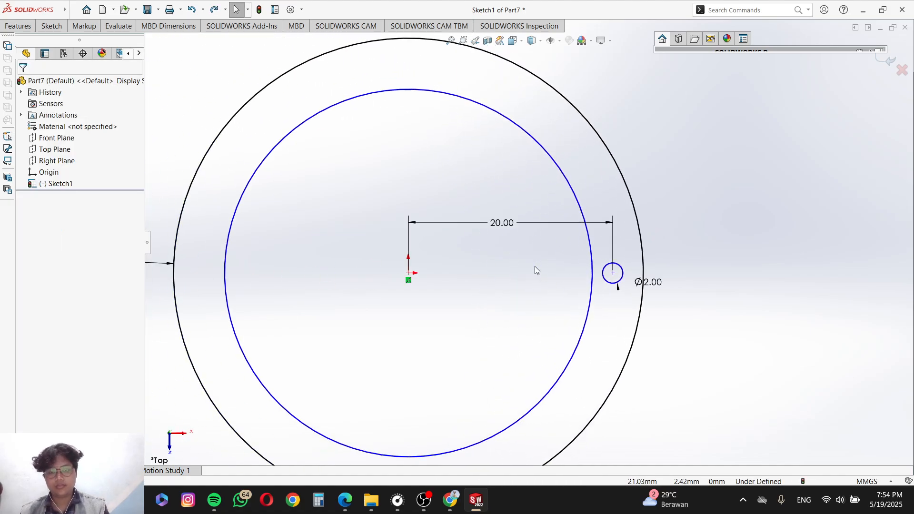
key(ctrl+z)
key(ctrl+z)
key(ctrl+z)
key(ctrl+z)
scroll(577, 252, up, 2)
scroll(578, 254, down, 4)
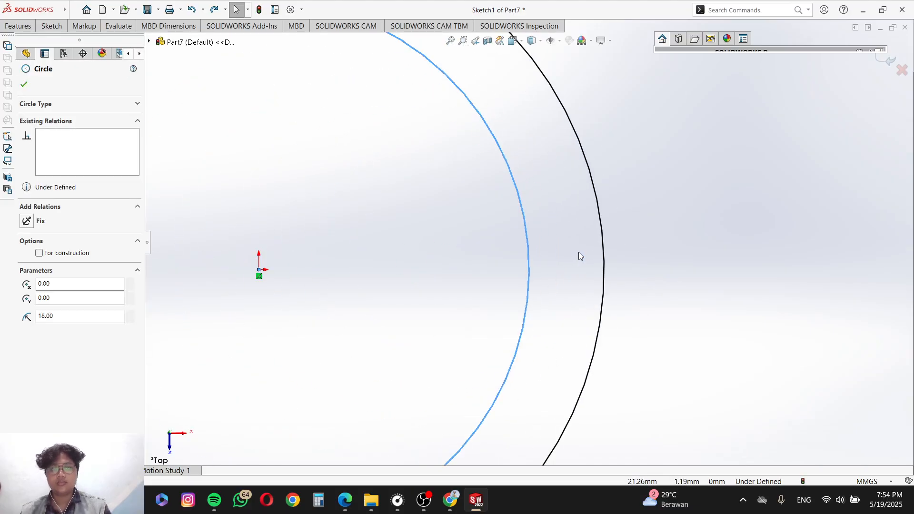
right_drag(561, 257, 518, 277)
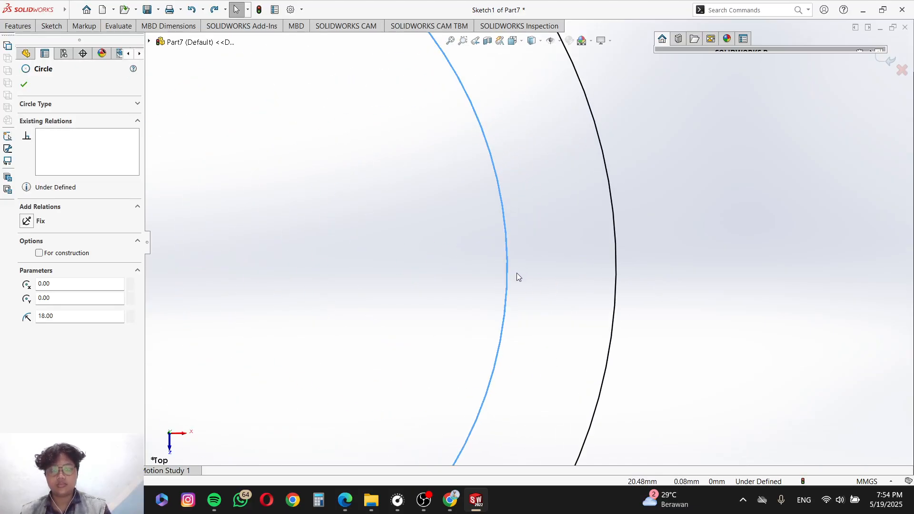
click(615, 267)
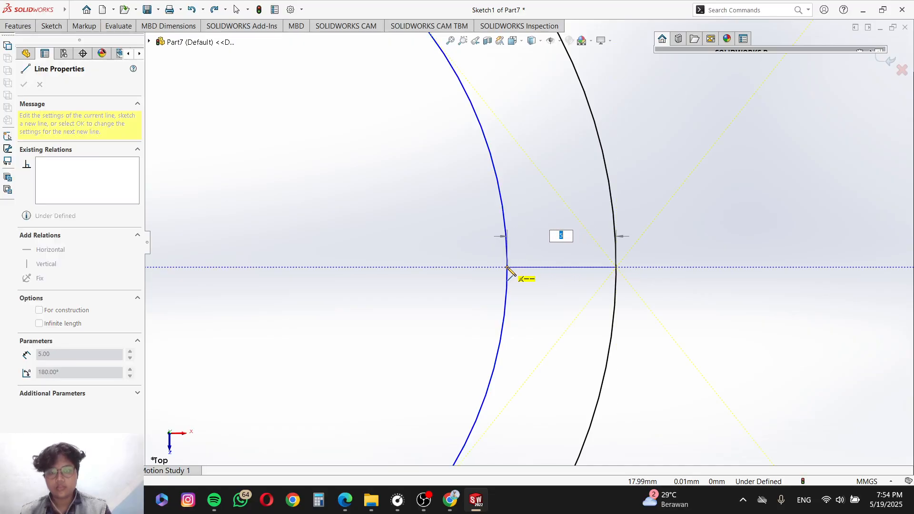
key(Escape)
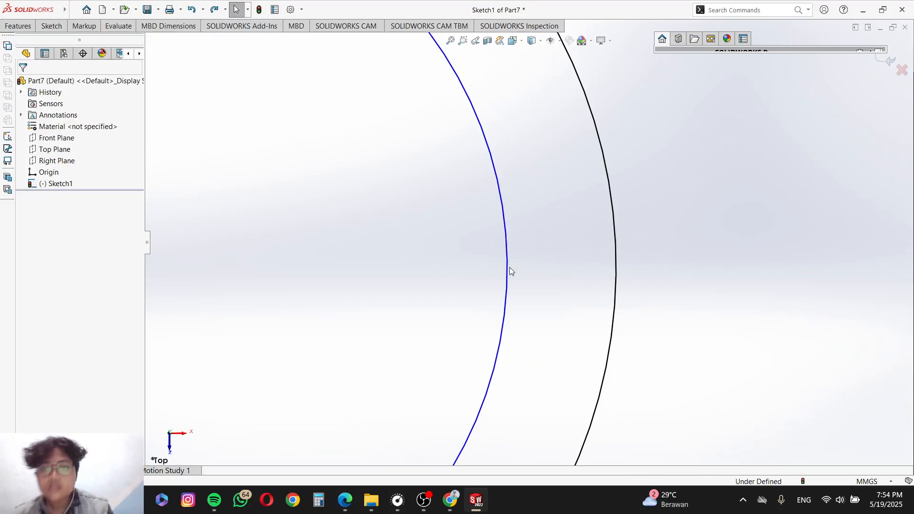
scroll(509, 267, up, 3)
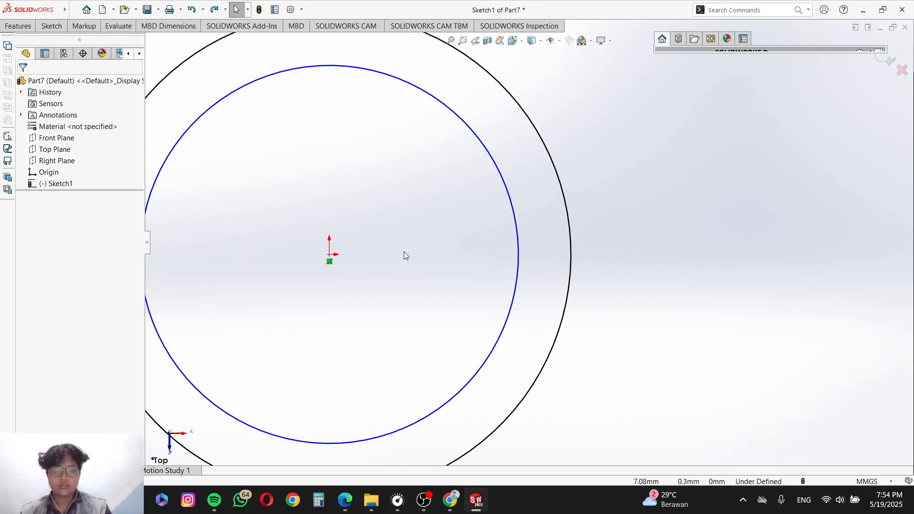
right_drag(404, 251, 338, 257)
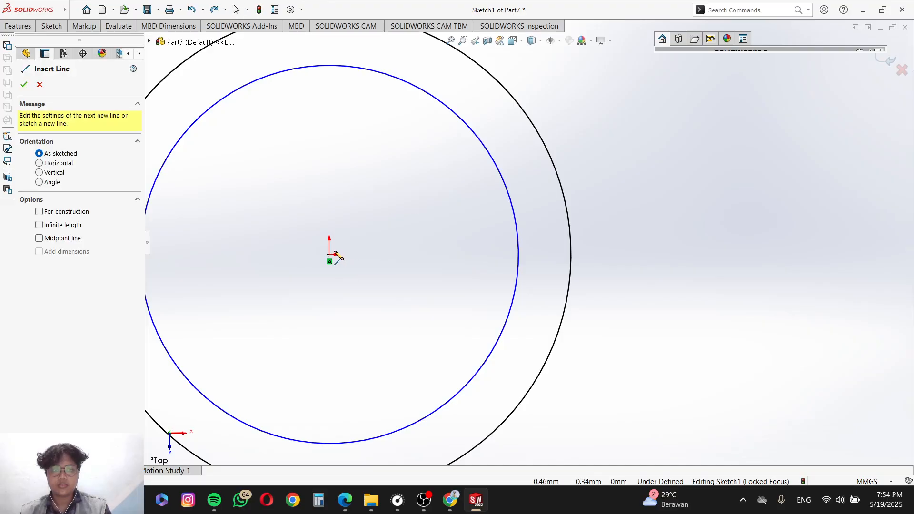
click(328, 256)
key(Escape)
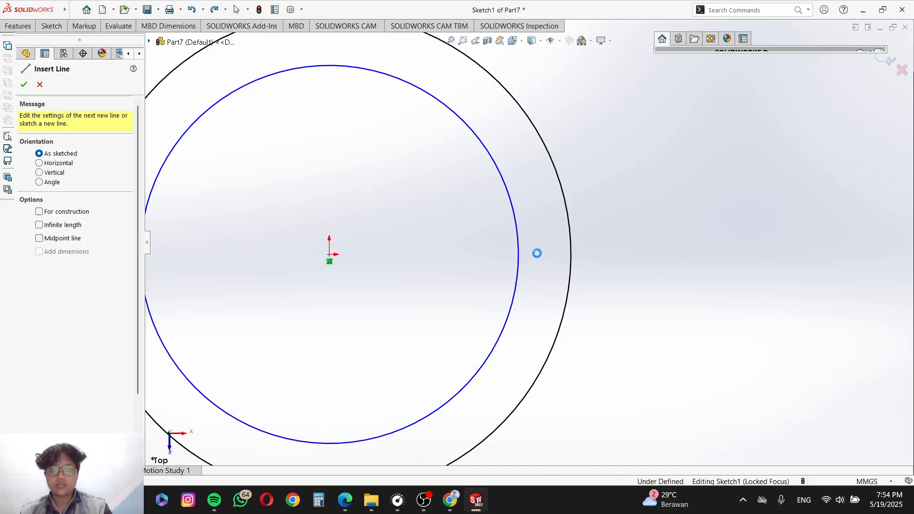
key(Escape)
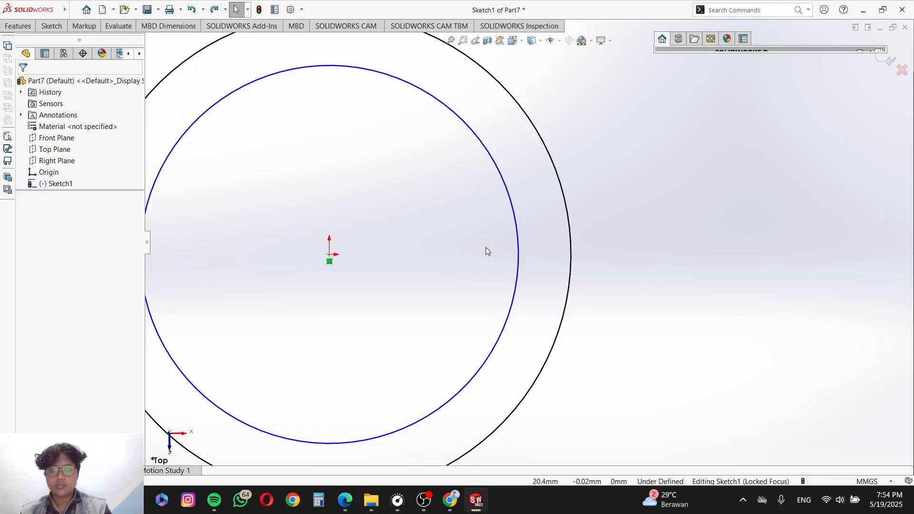
Step: Sketch a horizontal line level with the origin, joining the inner circle to the outer circle on the origin's right side
right_drag(486, 247, 462, 249)
click(519, 256)
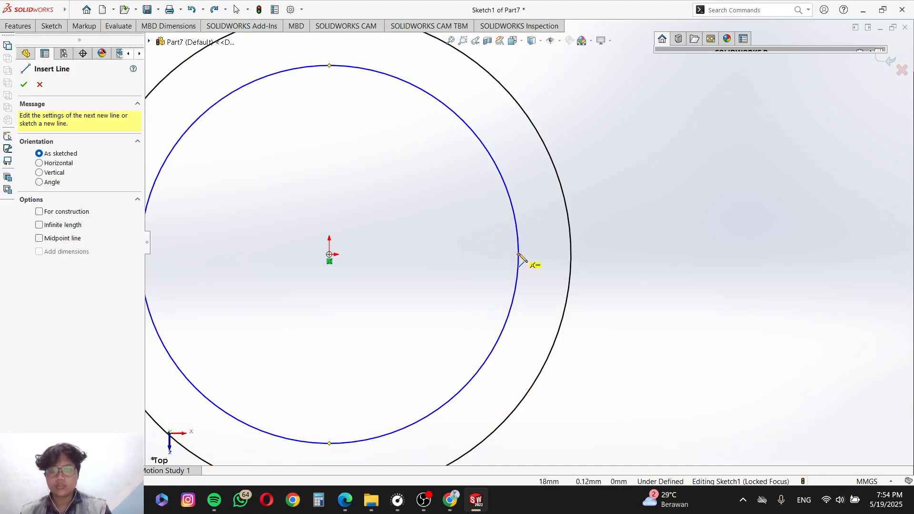
click(570, 254)
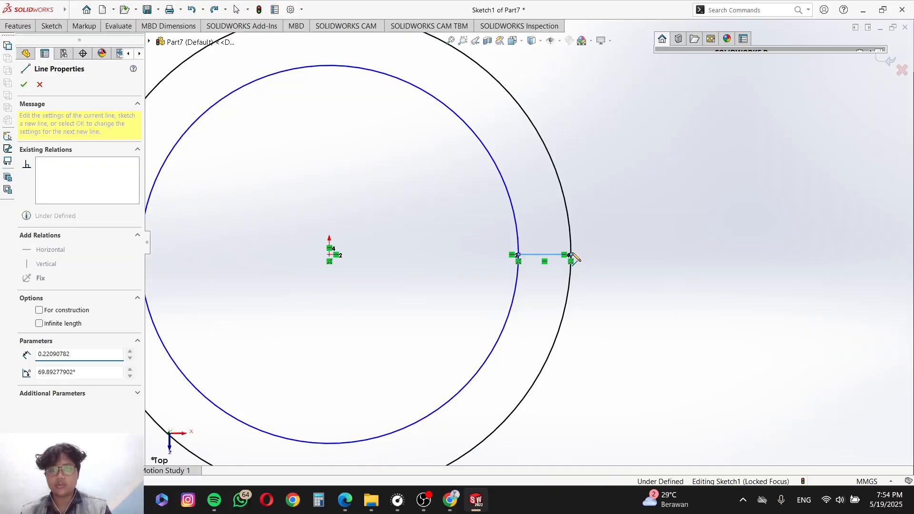
Step: Sketch a 2 mm diameter circle centred on the midpoint of the horizontal line between the two concentric circles
key(Escape)
key(Escape)
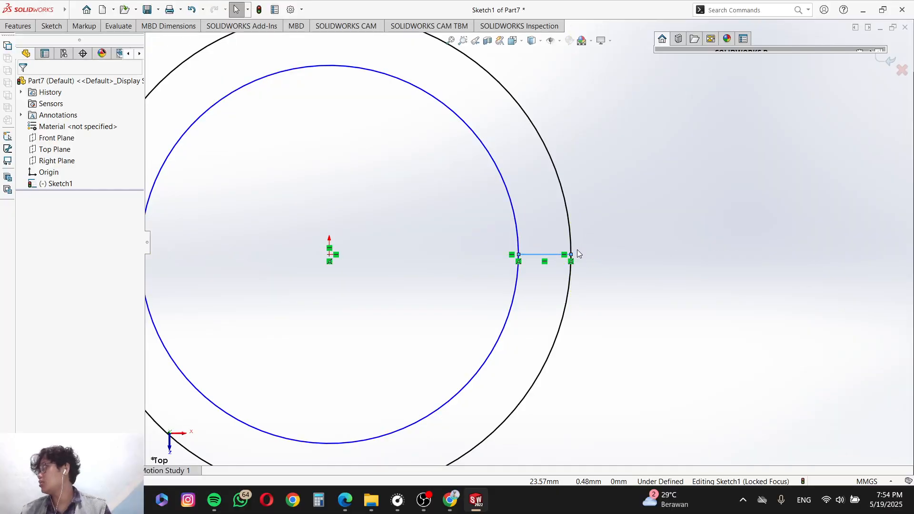
scroll(578, 254, down, 4)
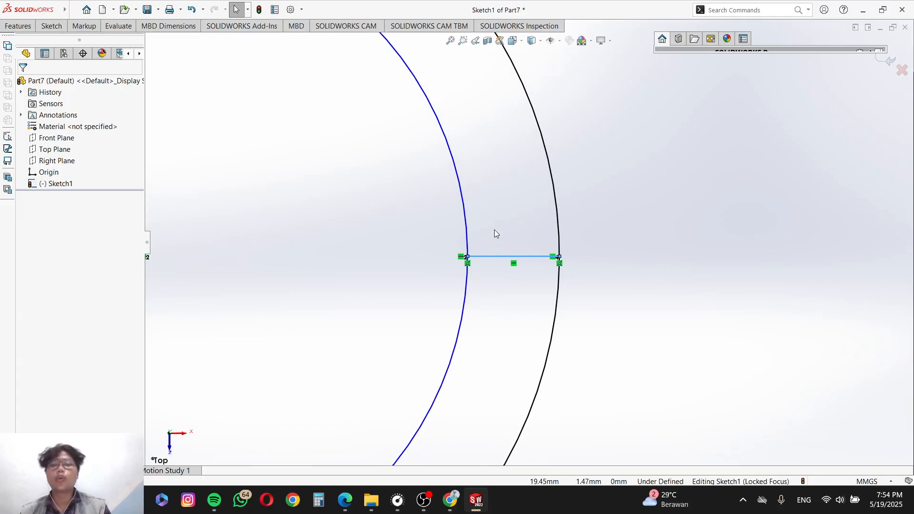
right_drag(530, 299, 526, 256)
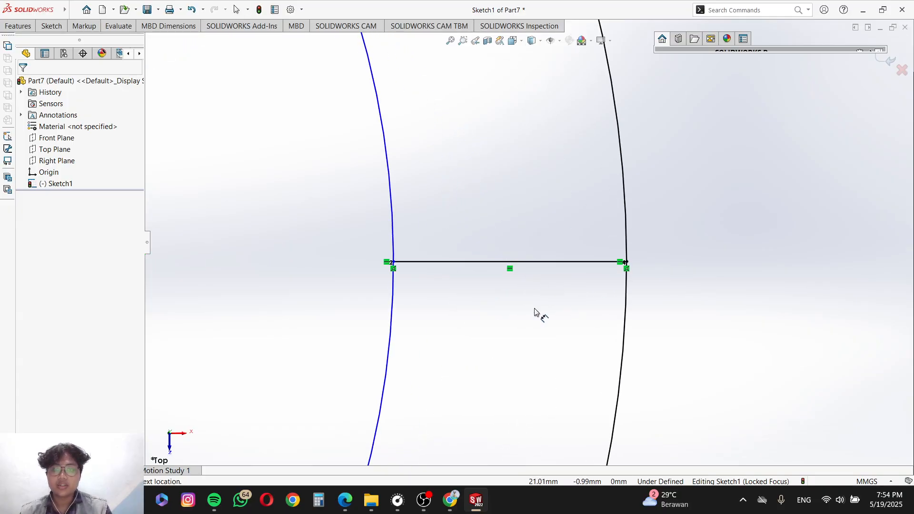
right_drag(534, 309, 632, 304)
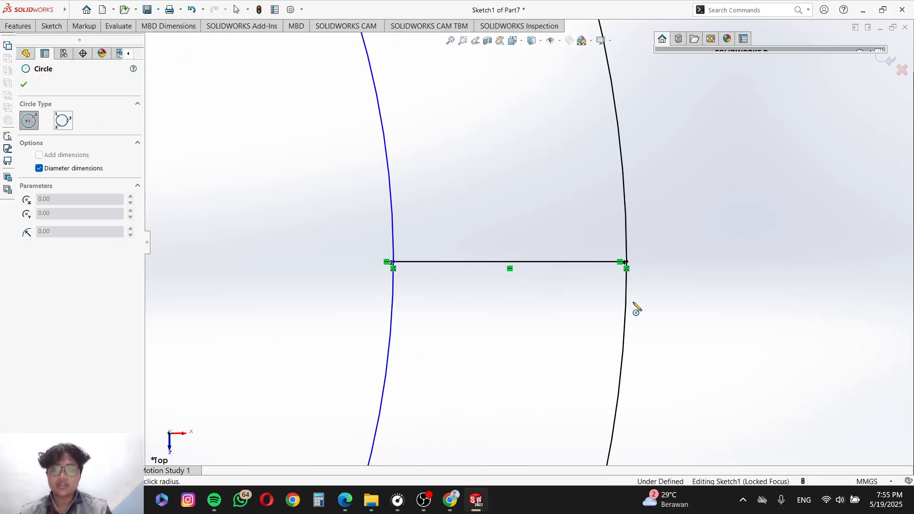
click(510, 261)
text(2)
key(Return)
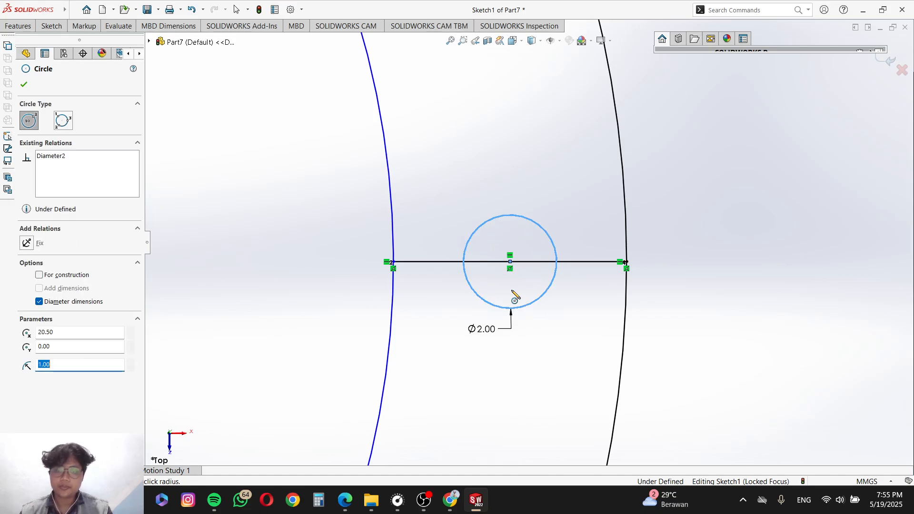
key(Escape)
Step: Delete the horizontal helper line joining the inner and outer circles
scroll(511, 290, up, 5)
scroll(510, 290, up, 1)
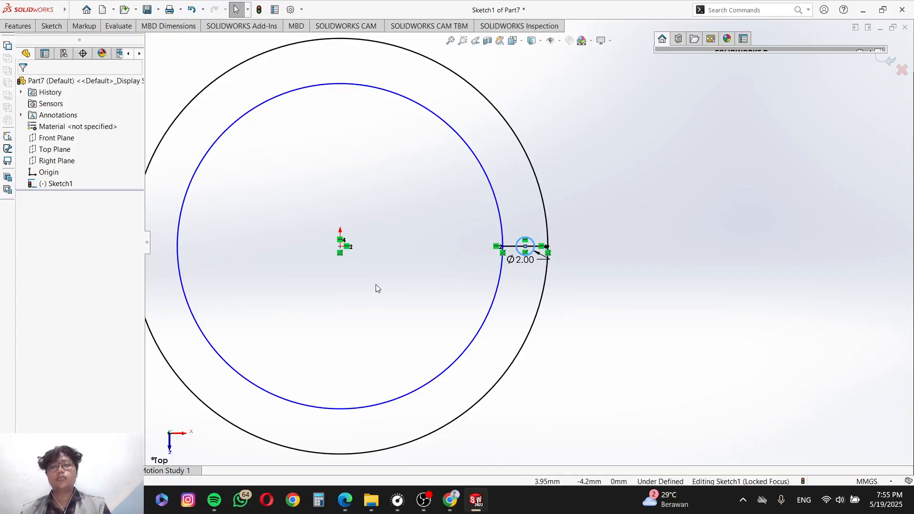
scroll(379, 284, down, 2)
click(686, 195)
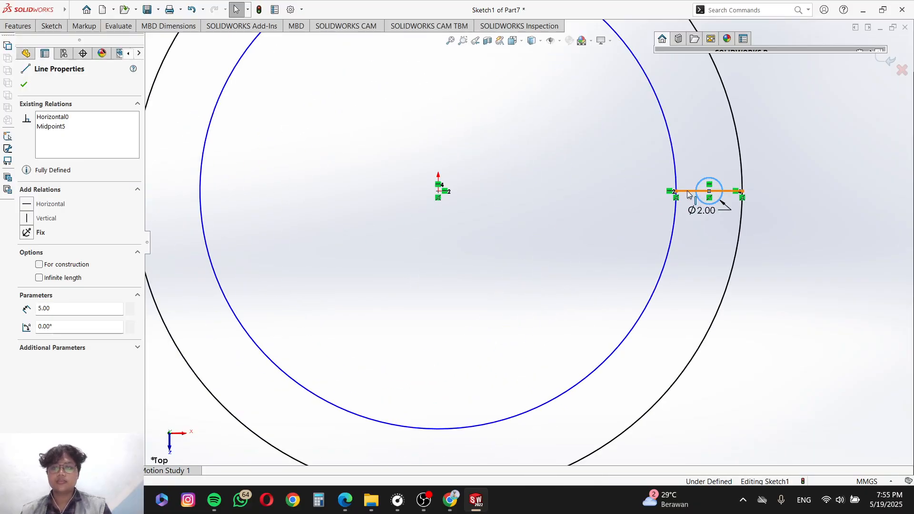
key(Delete)
scroll(687, 194, up, 3)
scroll(638, 234, down, 2)
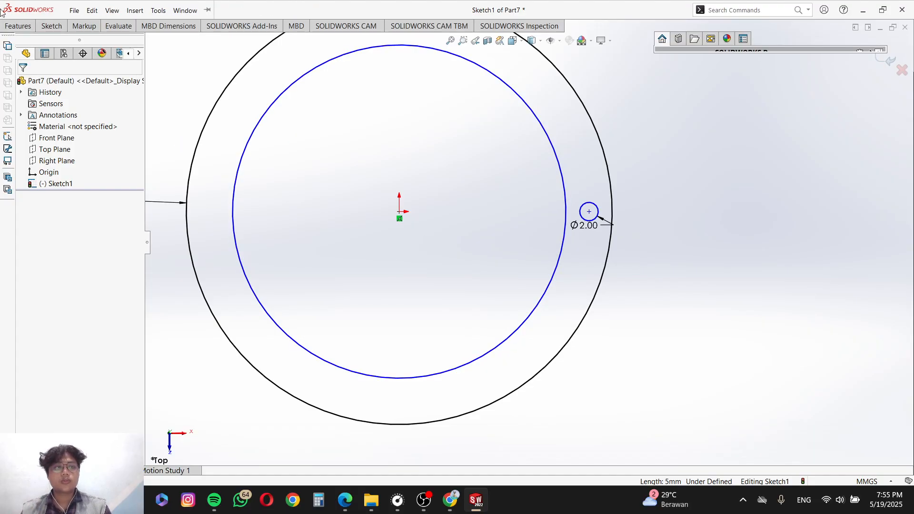
click(19, 27)
click(22, 40)
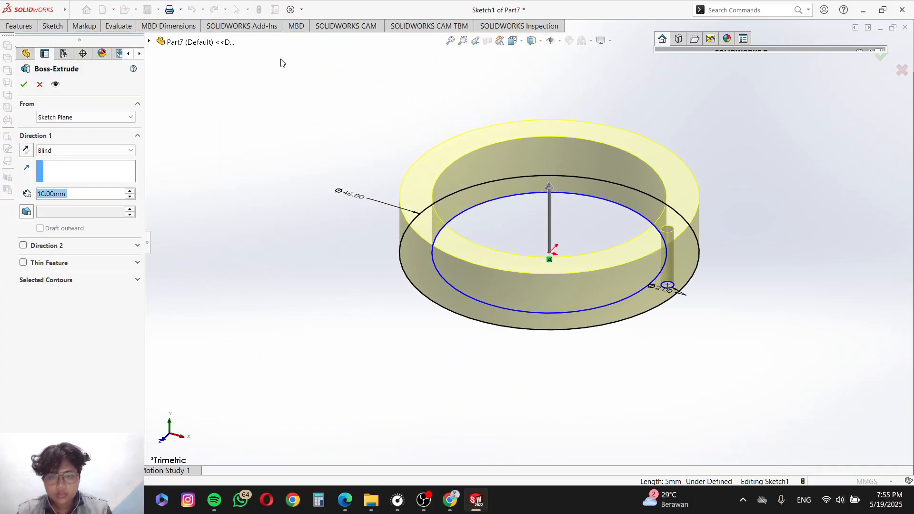
click(23, 246)
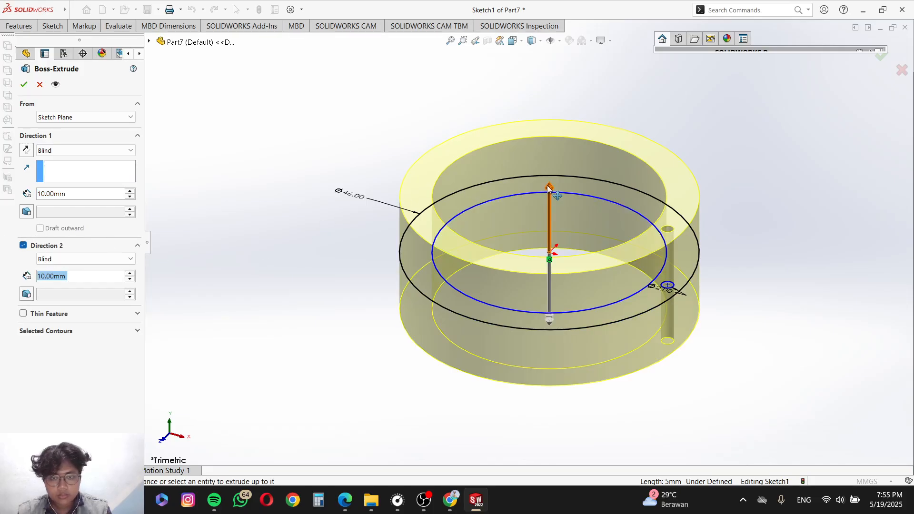
drag(548, 188, 541, 269)
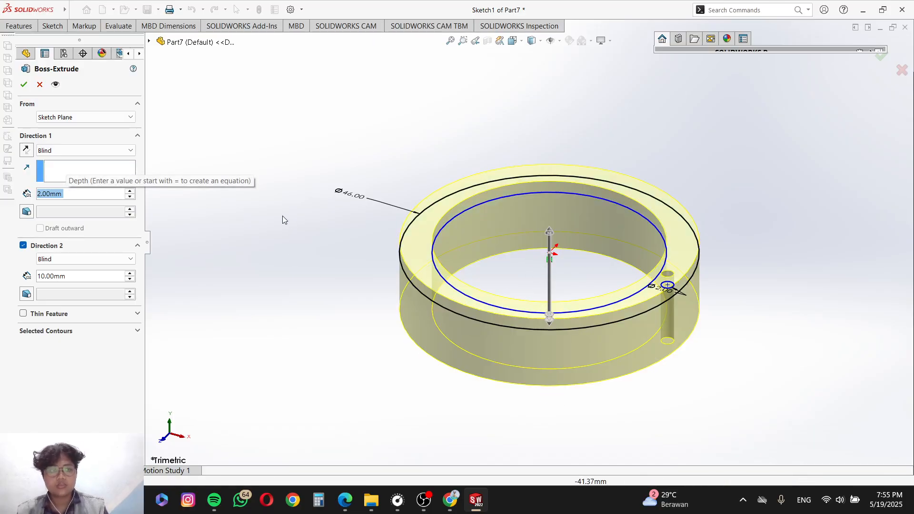
click(22, 246)
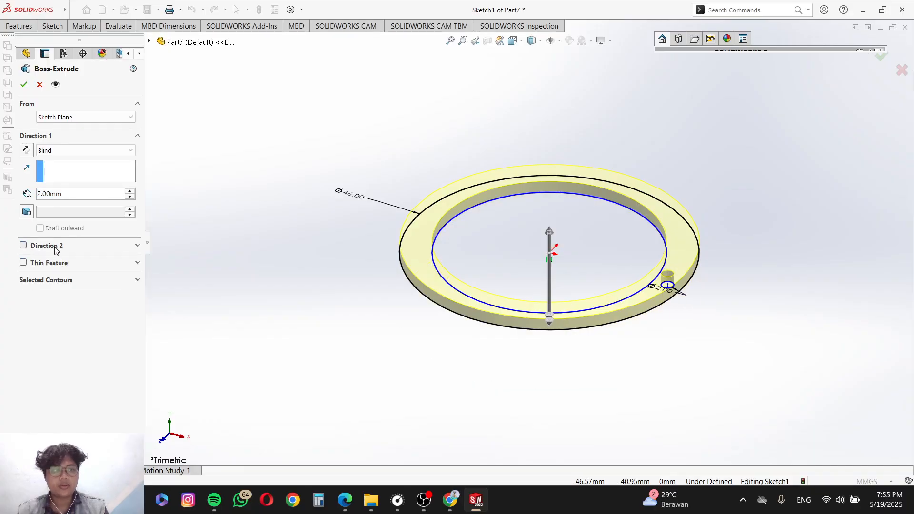
drag(557, 234, 553, 335)
key(alt+Tab)
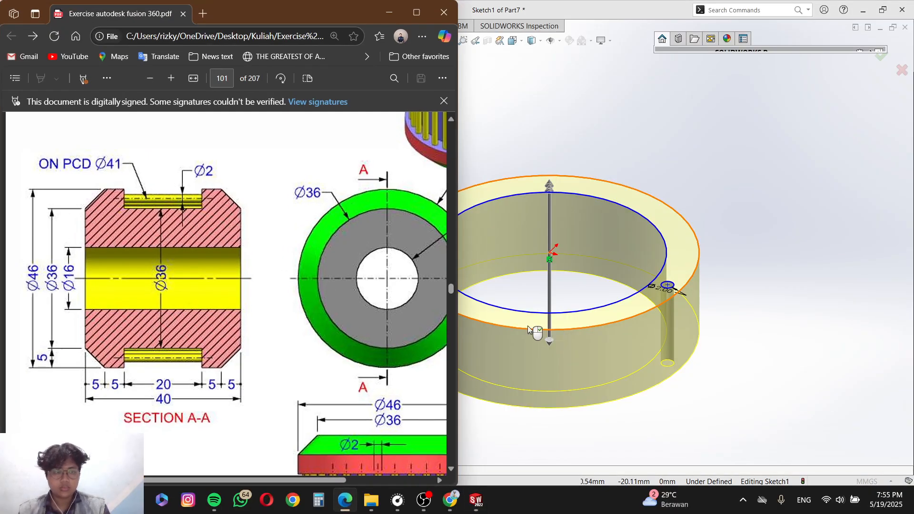
key(alt+Tab)
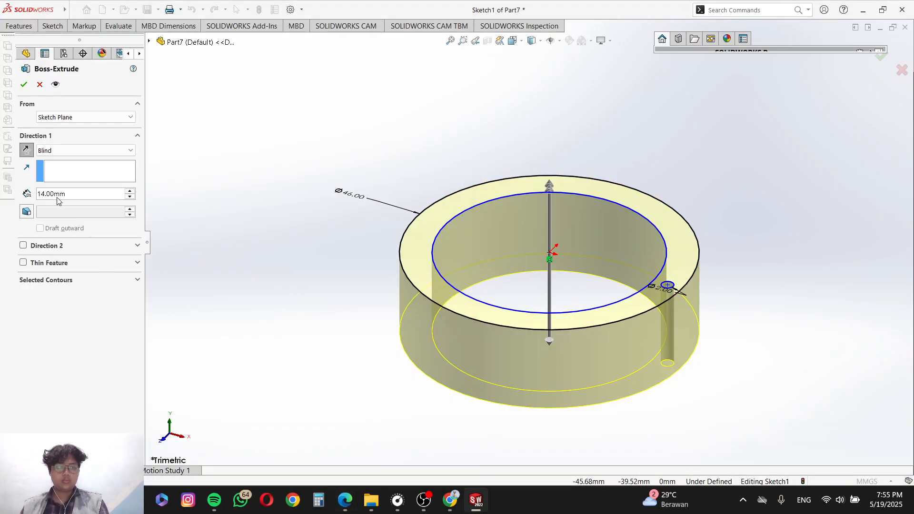
key(alt+Tab)
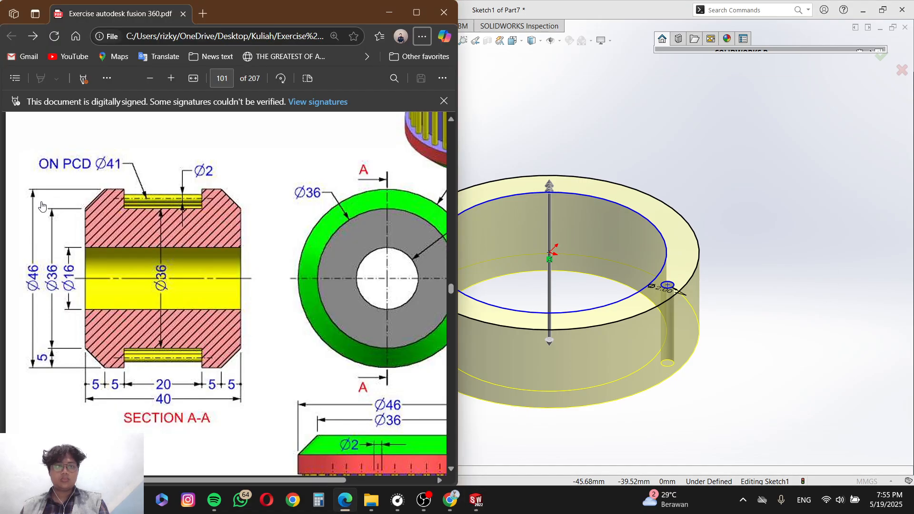
ctrl+scroll(138, 284, up, 3)
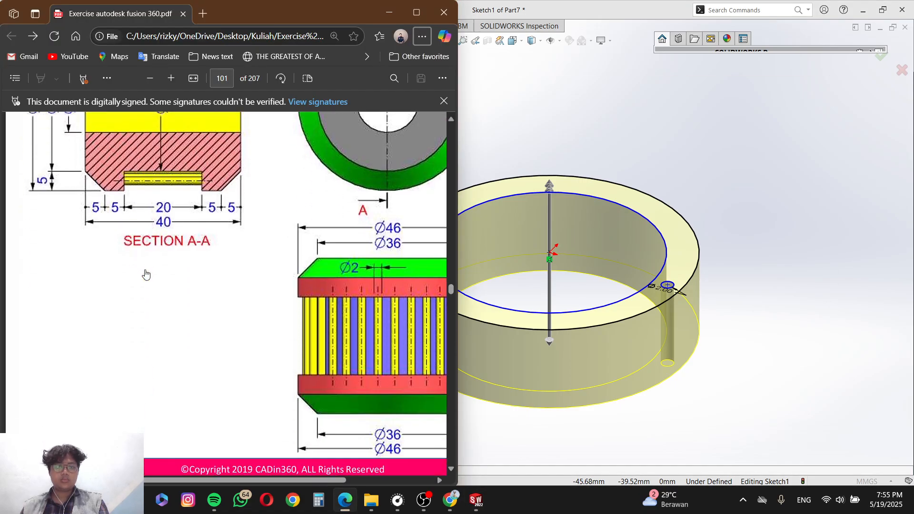
ctrl+scroll(147, 274, down, 3)
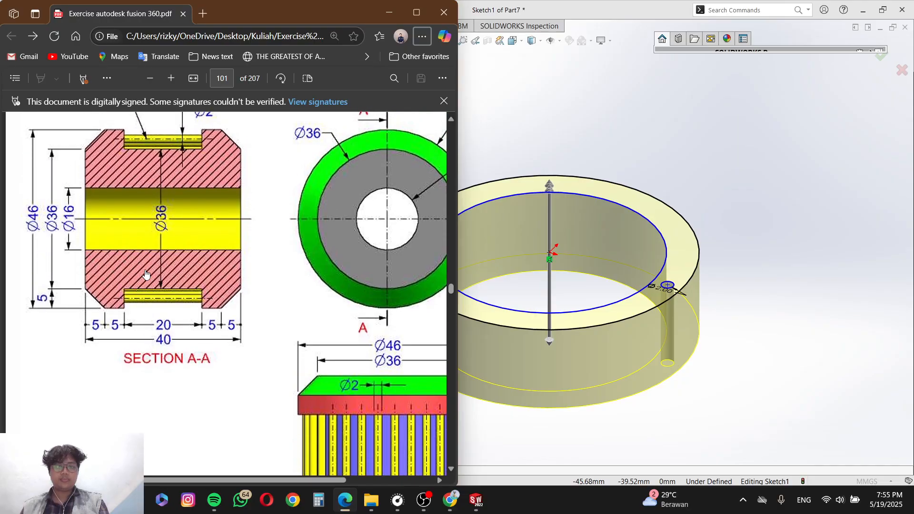
key(alt+Tab)
key(Escape)
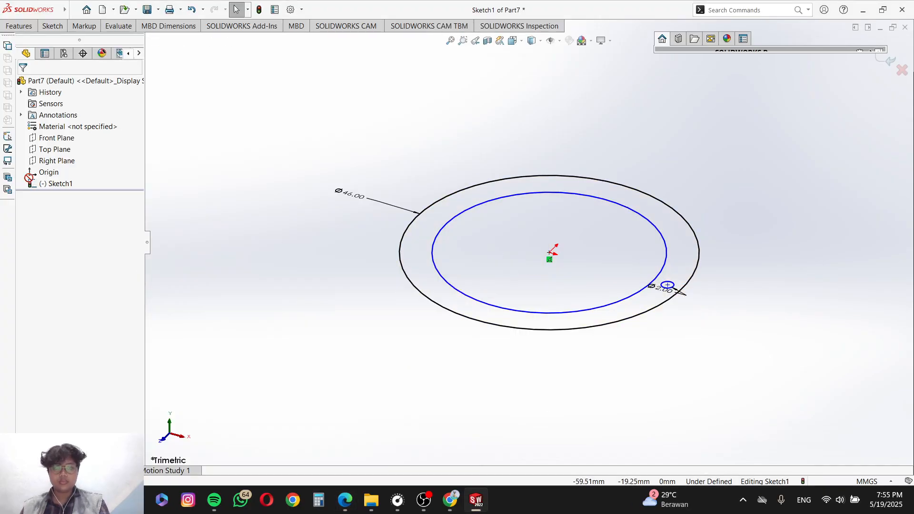
click(19, 26)
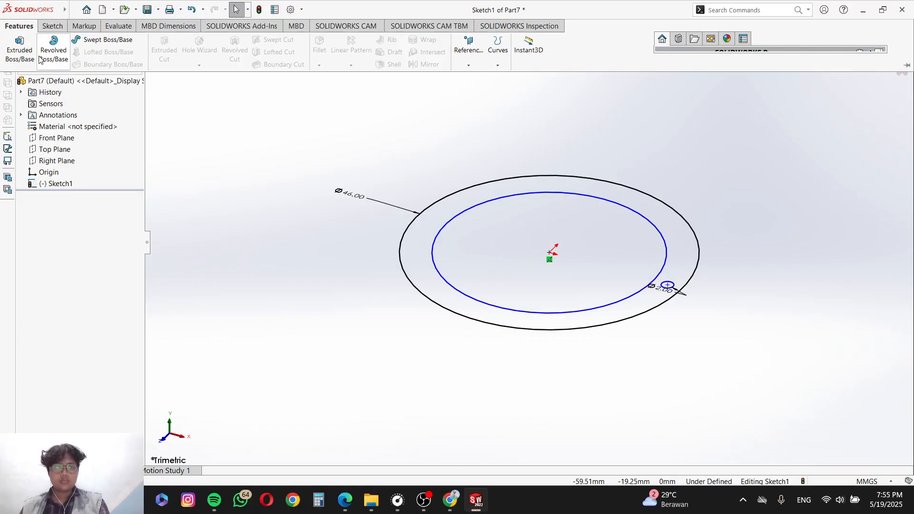
click(21, 47)
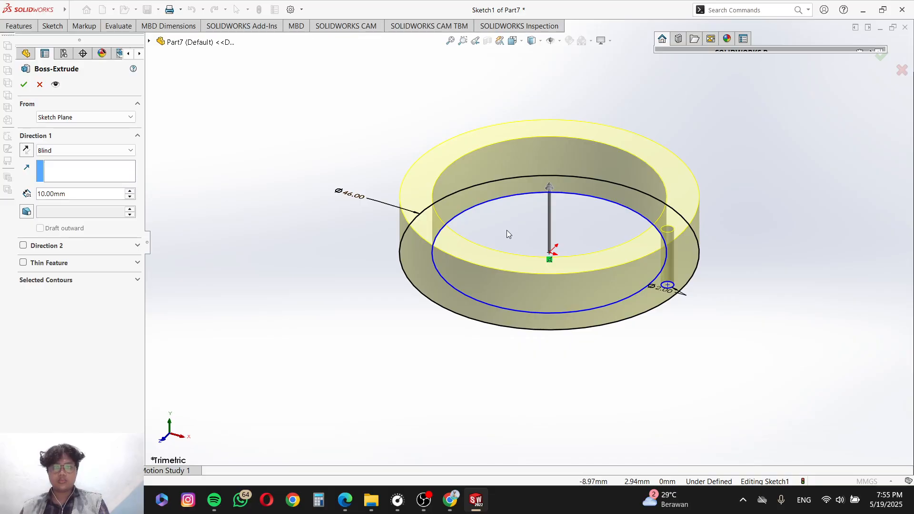
key(Escape)
Step: Sketch another circle centred on the origin with its edge snapped onto the existing inner circle
right_drag(518, 253, 585, 248)
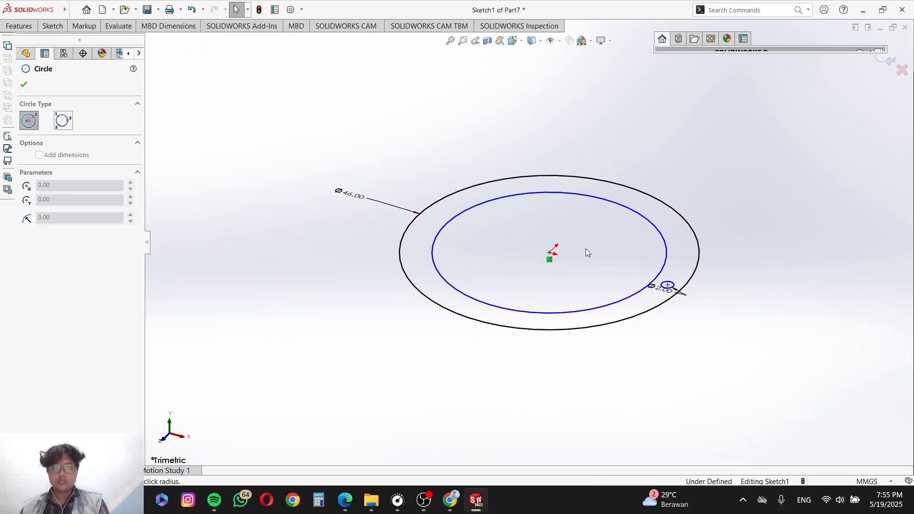
click(551, 256)
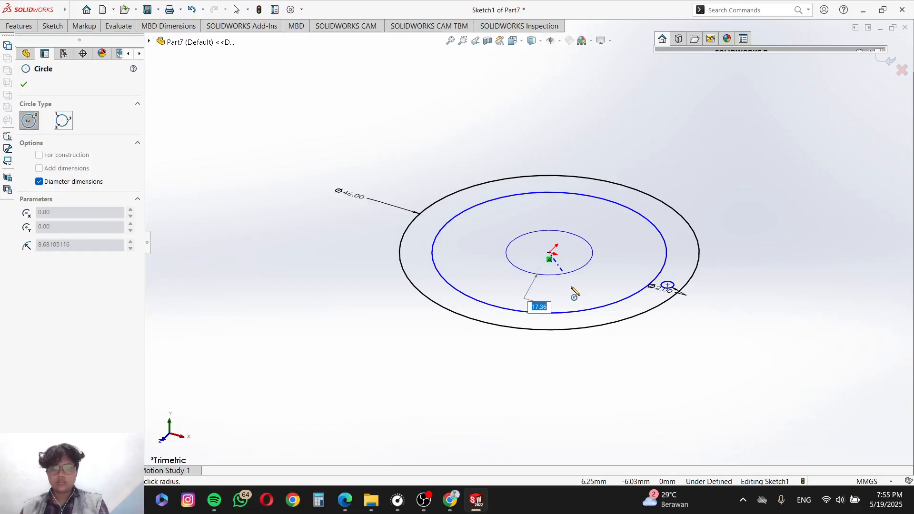
click(590, 312)
key(Escape)
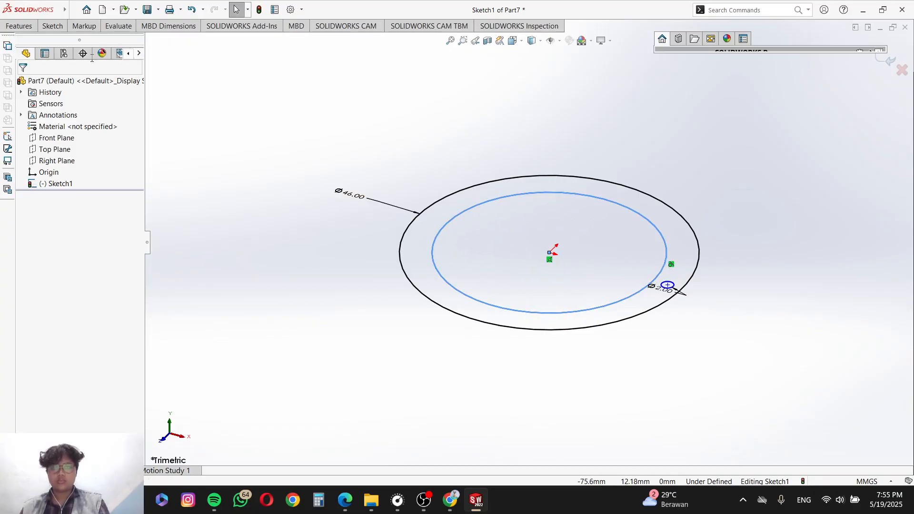
Step: Start a boss extrusion of the region inside the inner circle and check the middle section's length in the PDF drawing
click(20, 26)
click(23, 57)
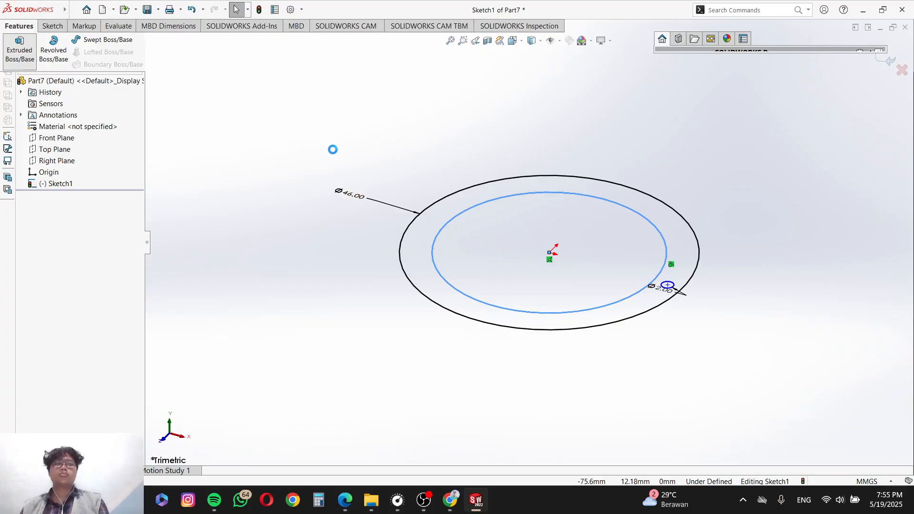
click(477, 248)
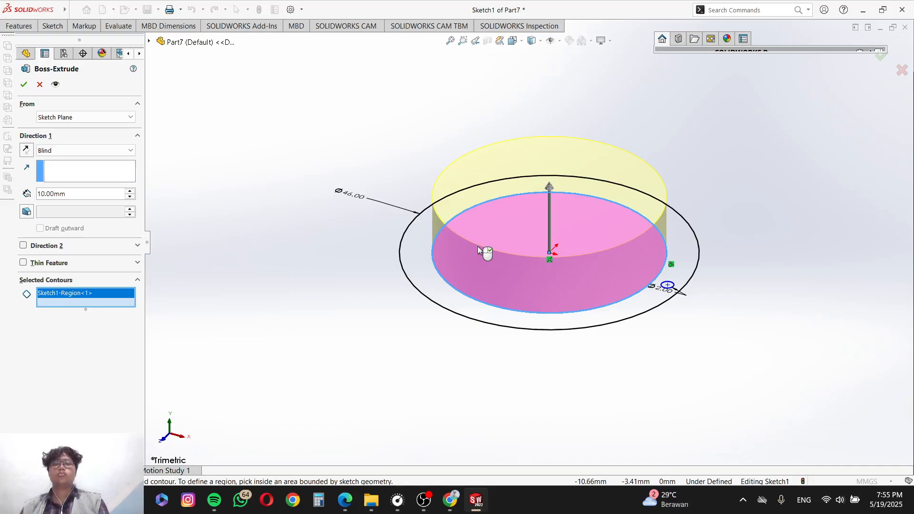
key(alt+Tab)
scroll(354, 276, down, 5)
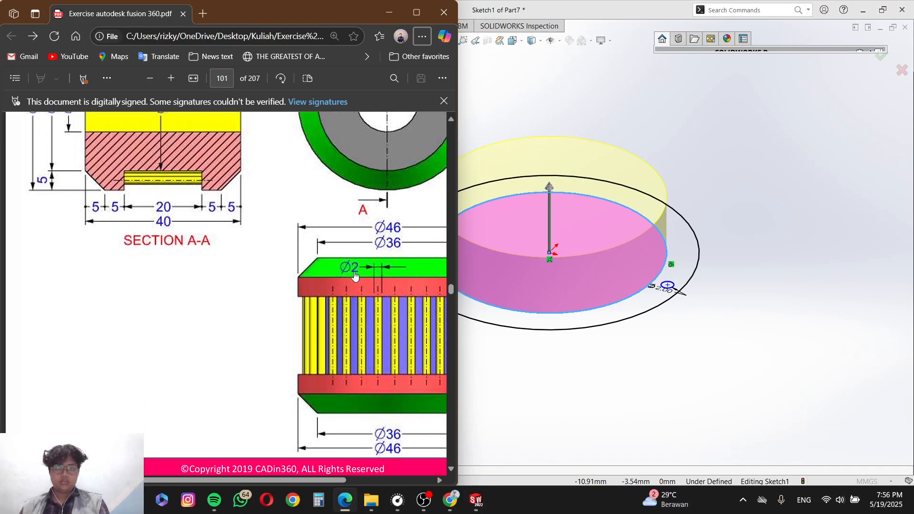
scroll(355, 276, up, 2)
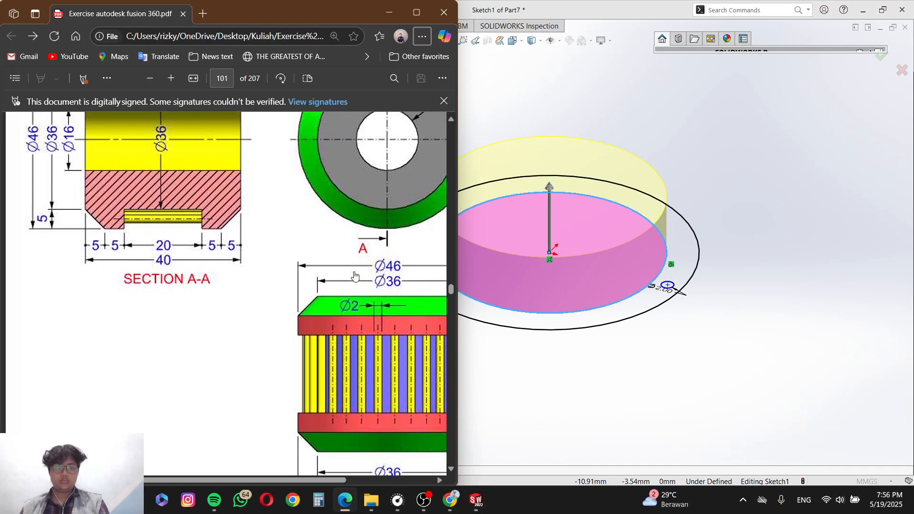
scroll(354, 276, up, 2)
scroll(355, 276, down, 3)
drag(296, 480, 386, 486)
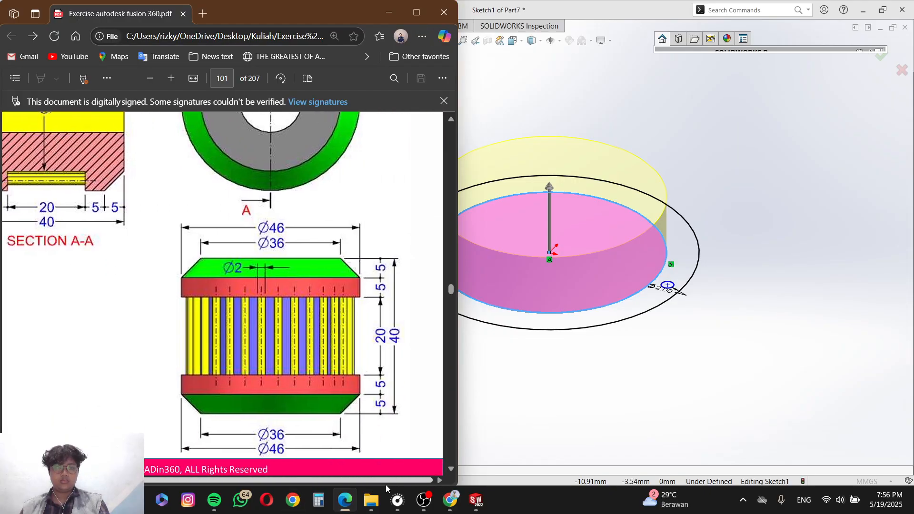
Step: Return to SOLIDWORKS, set the blind extrusion depth of the inner circle region to 20 mm and create the solid
click(532, 187)
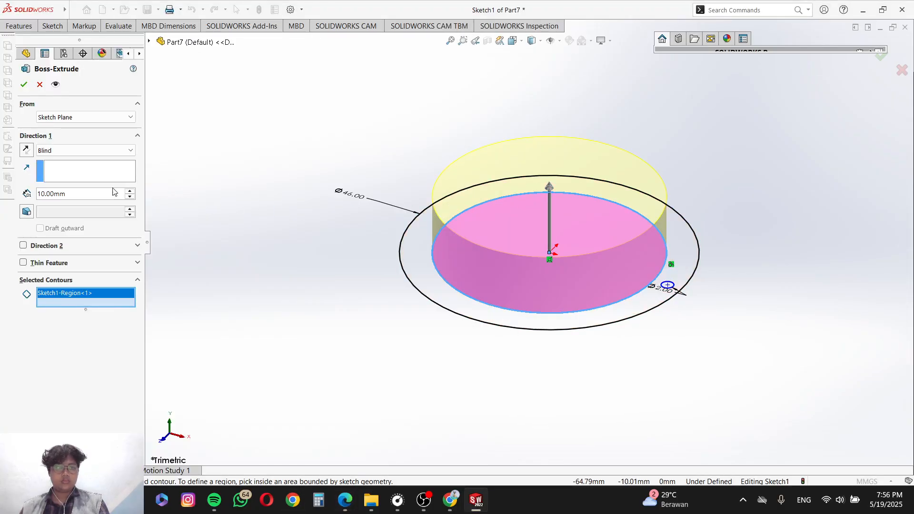
text(20)
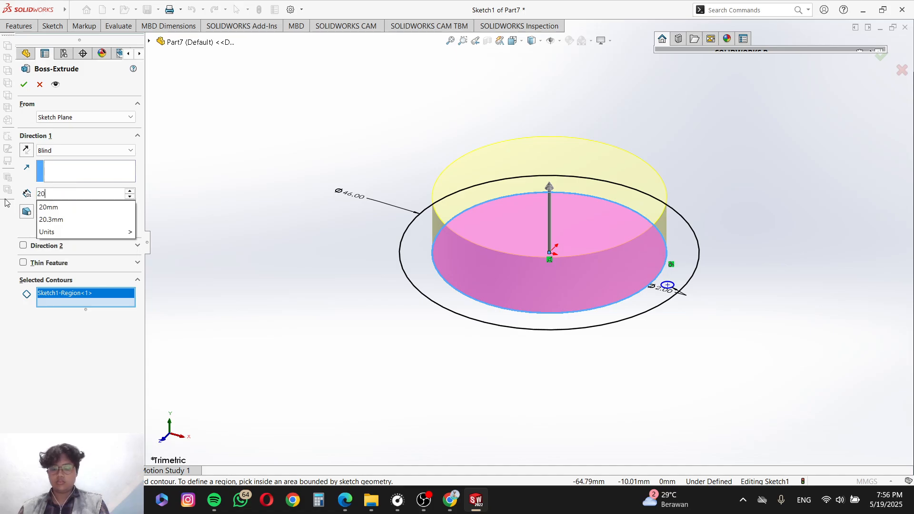
key(Return)
key(Return)
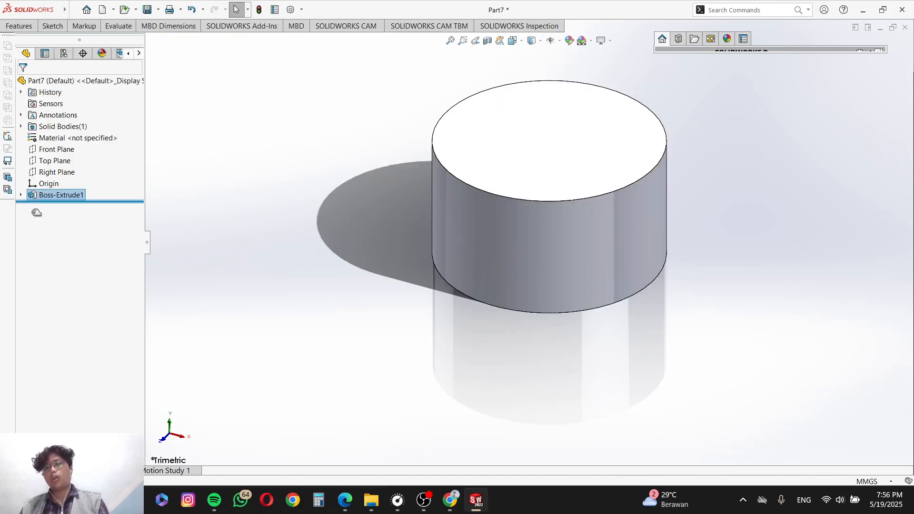
Step: Start a boss extrusion reusing Sketch1, selecting the outer ring and inner circle regions and directing it away from the existing cylinder
click(20, 195)
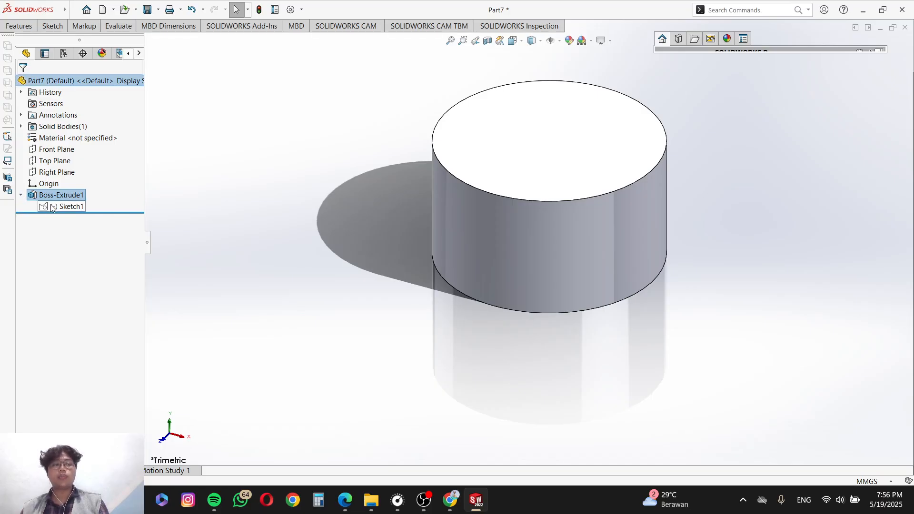
click(67, 206)
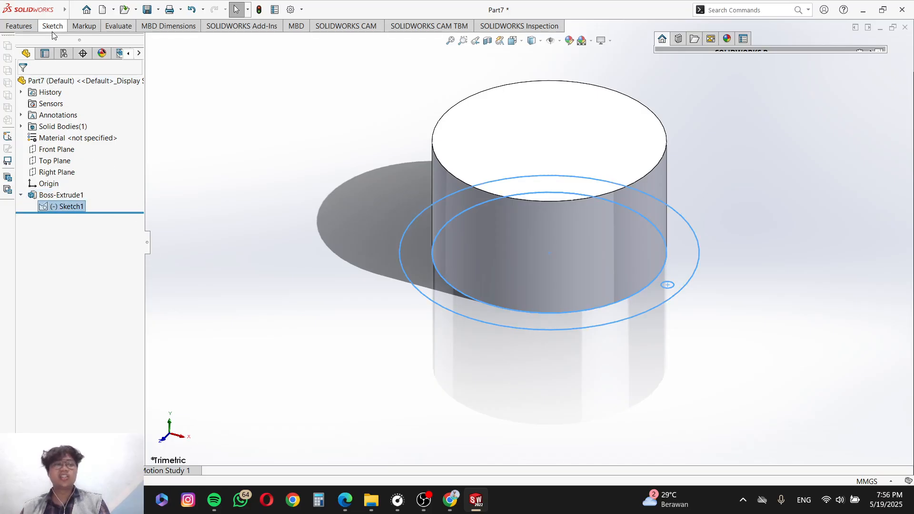
click(31, 29)
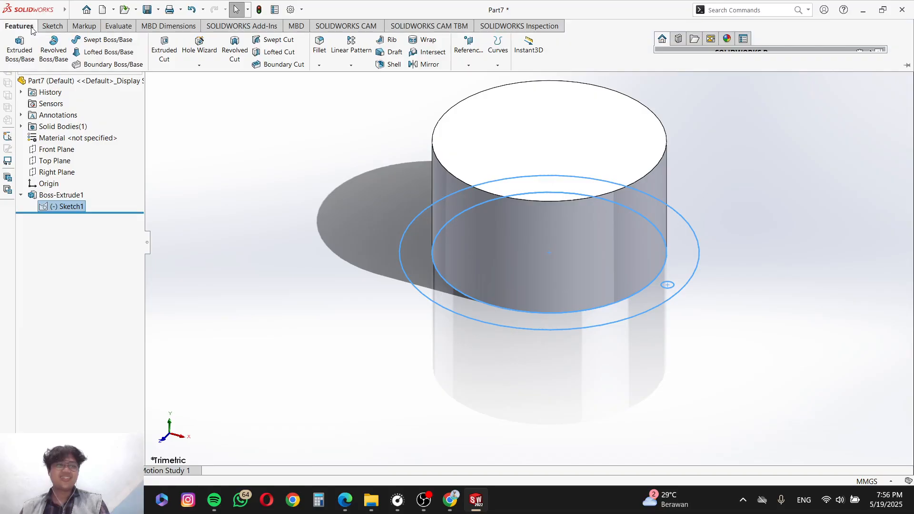
click(17, 52)
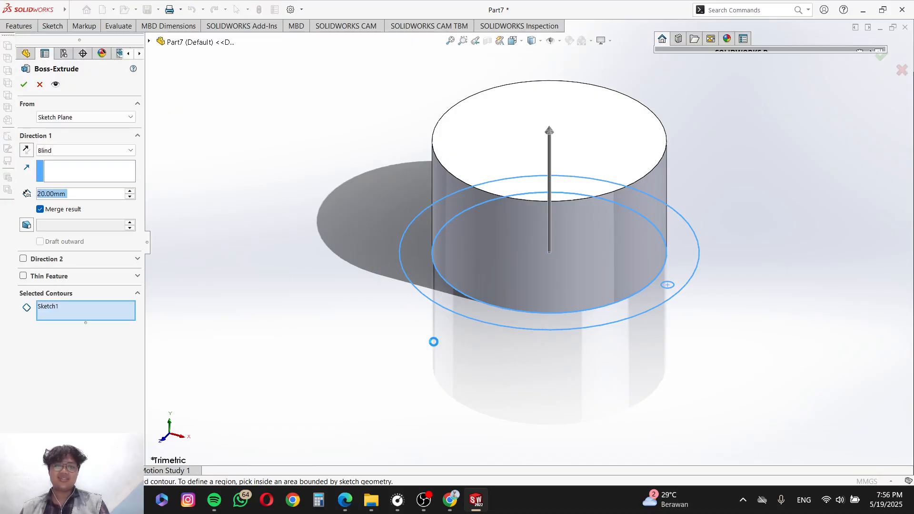
middle_drag(432, 340, 484, 186)
click(484, 187)
click(516, 235)
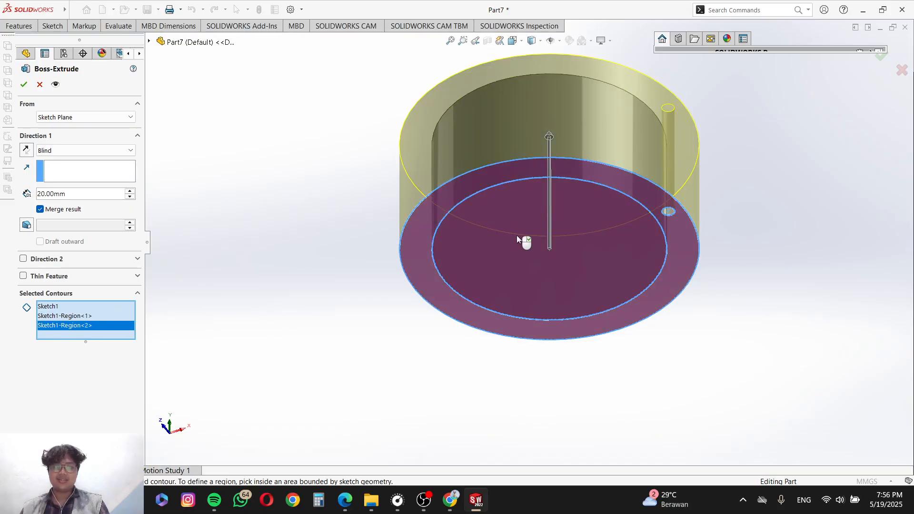
mouse_move(474, 312)
middle_down()
mouse_move(528, 366)
mouse_move(499, 314)
middle_up()
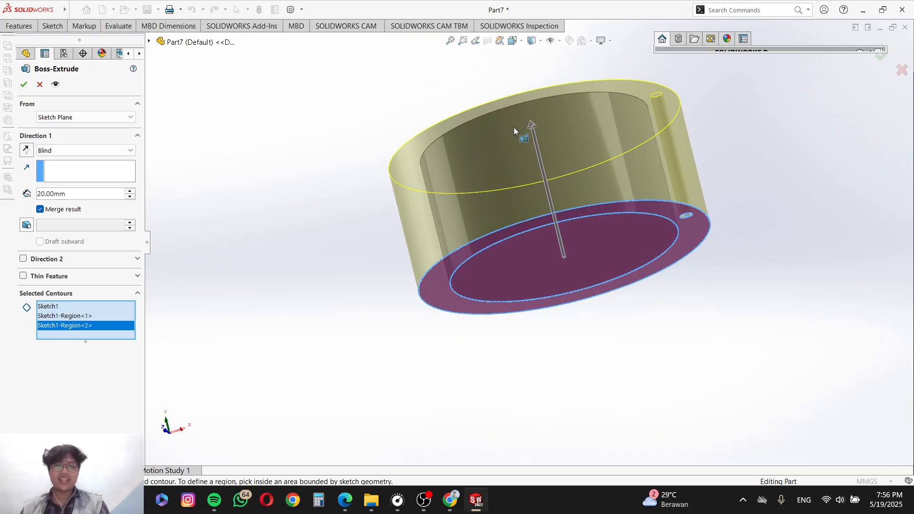
drag(529, 127, 590, 374)
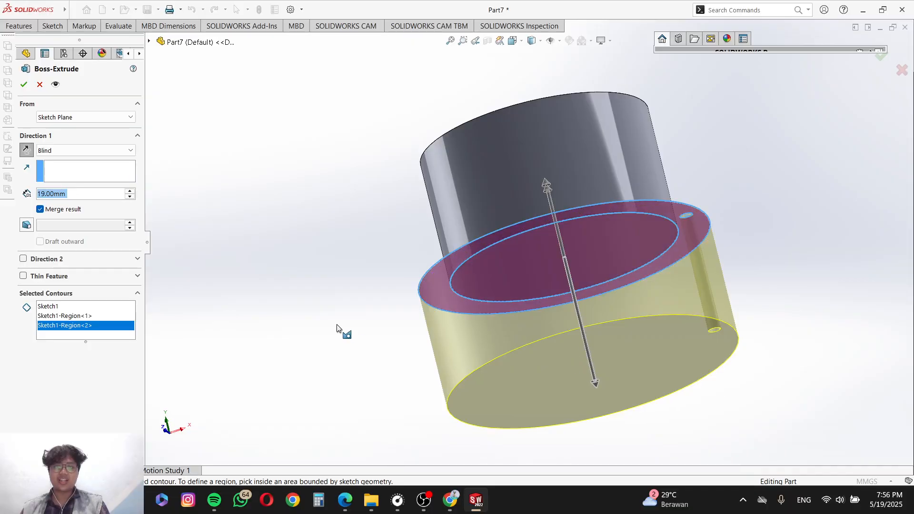
Step: Check the end section lengths in the PDF drawing, return to SOLIDWORKS and create the end section with a 10 mm blind depth
key(alt+Tab)
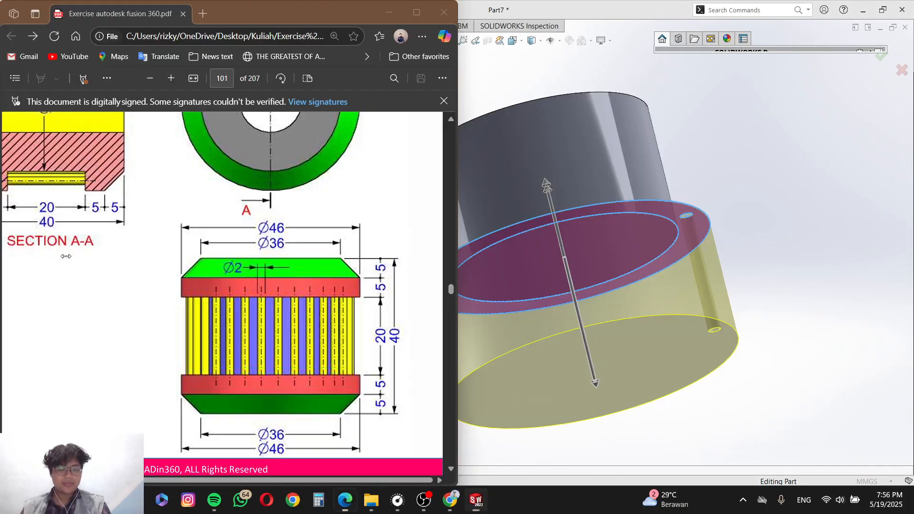
scroll(126, 285, down, 1)
scroll(126, 282, up, 1)
scroll(128, 285, up, 3)
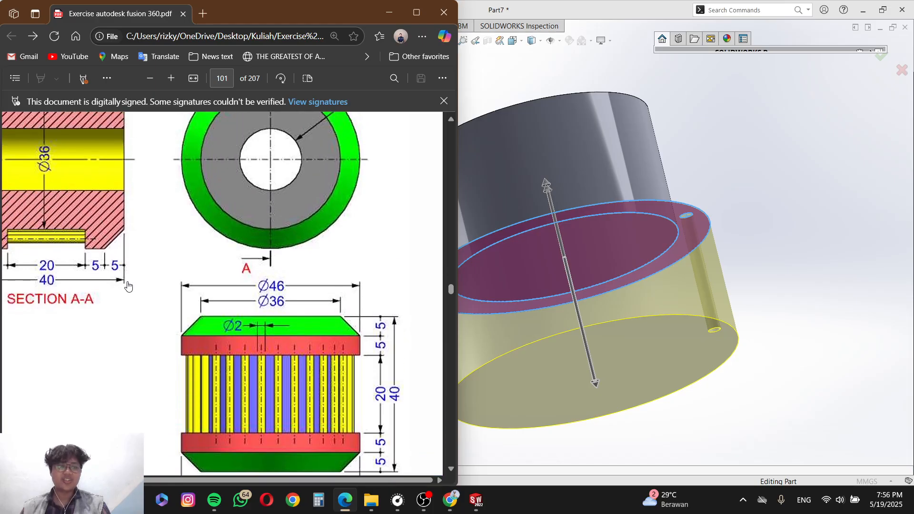
key(alt+Tab)
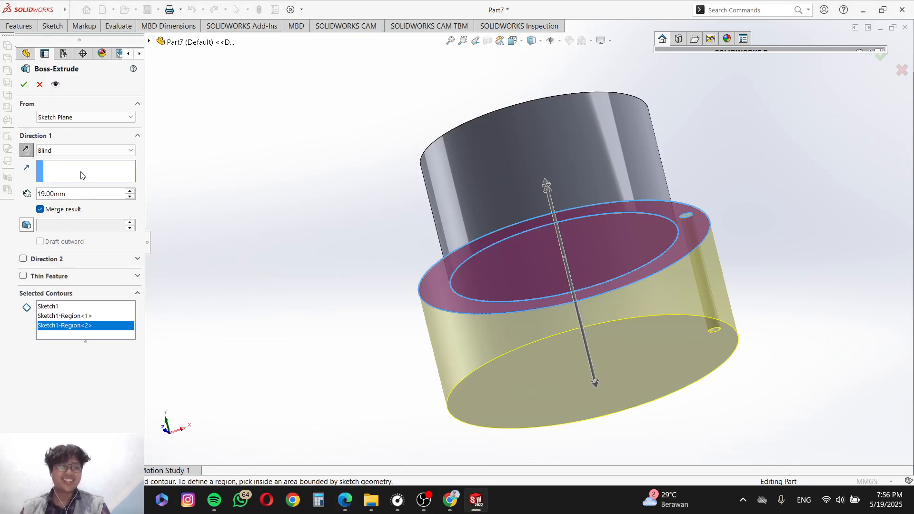
click(79, 194)
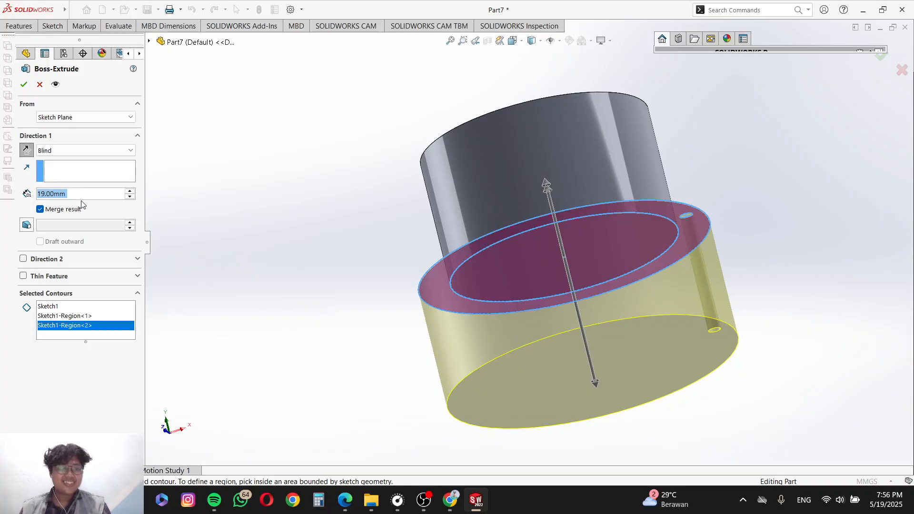
text(10)
key(Return)
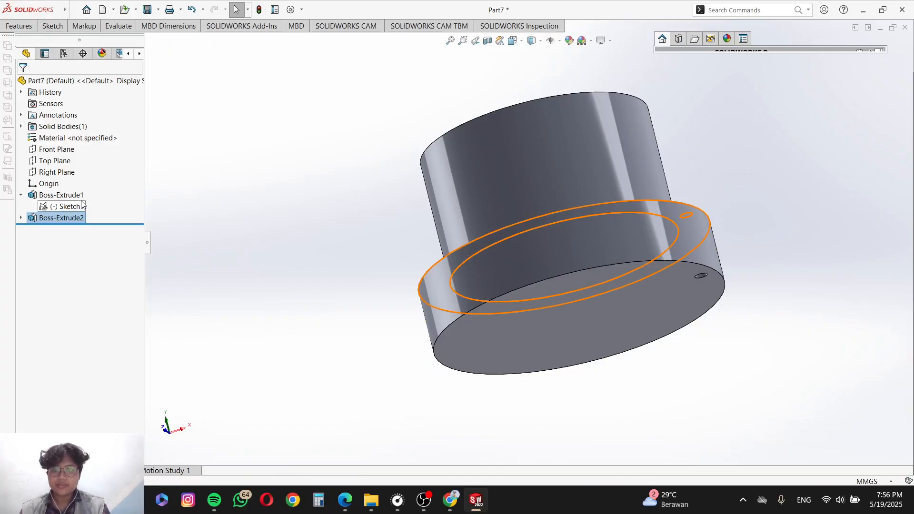
Step: Start another boss extrusion from Sketch1, selecting only the small 2 mm circle as the pin's region
middle_drag(294, 190, 606, 108)
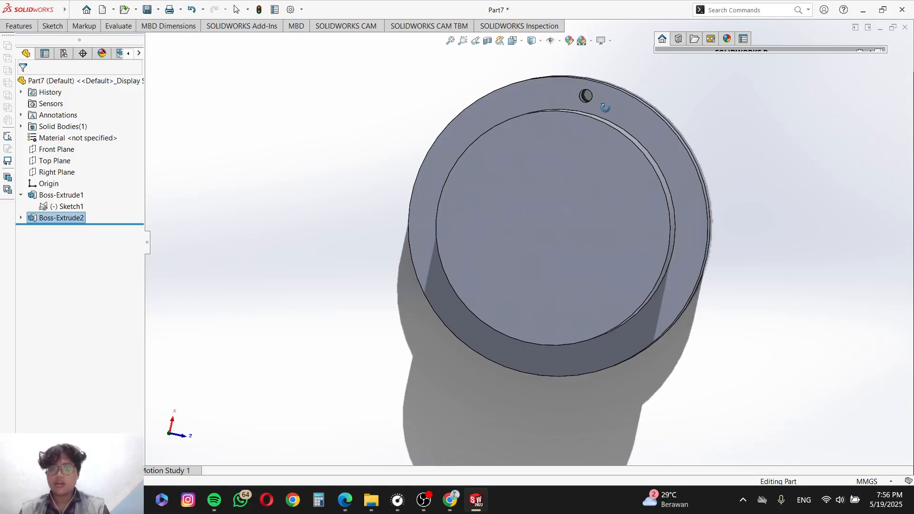
click(21, 217)
click(62, 230)
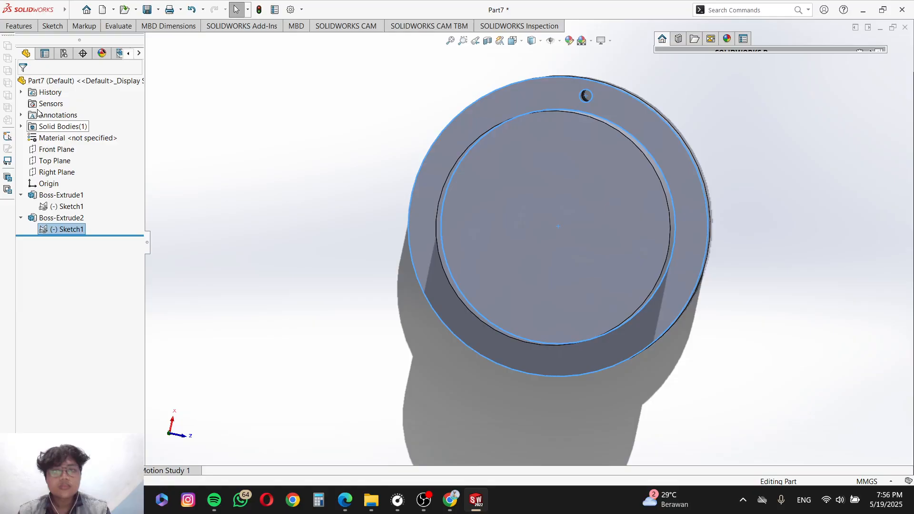
click(19, 25)
click(20, 50)
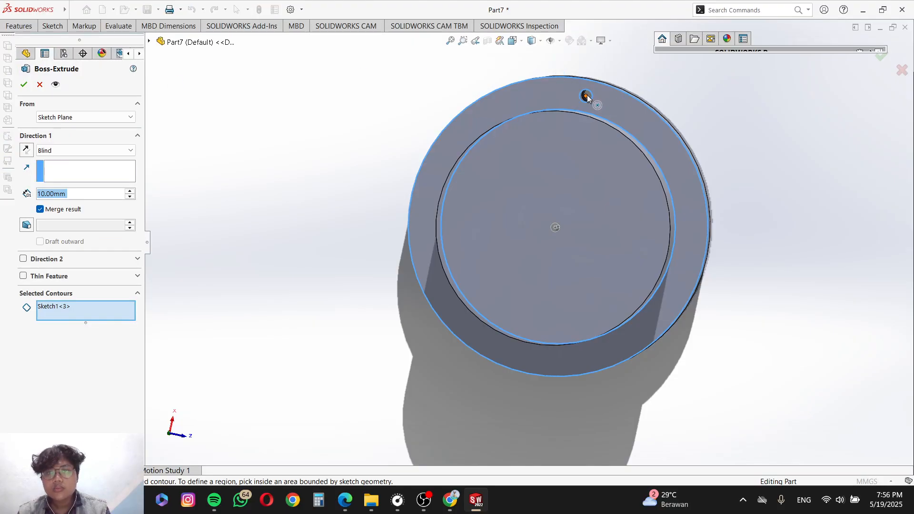
scroll(593, 99, up, 5)
click(561, 161)
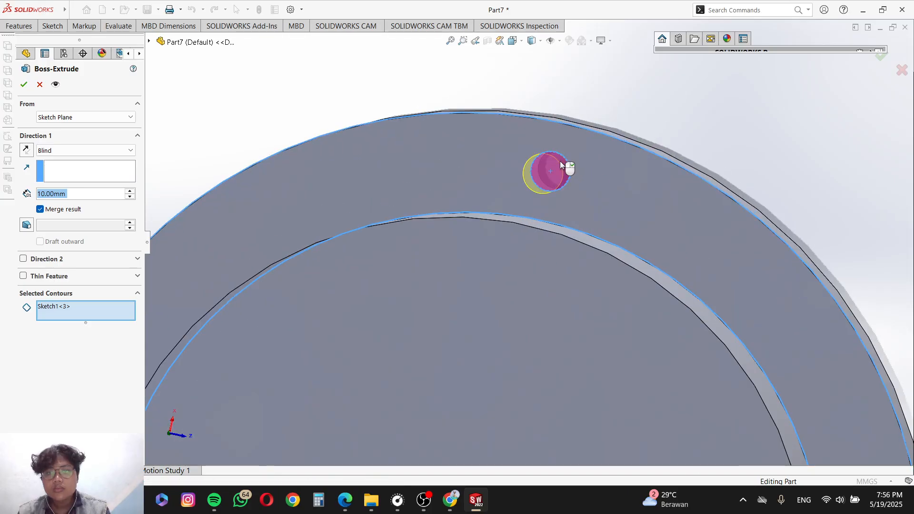
mouse_move(481, 284)
middle_down()
mouse_move(442, 212)
mouse_move(405, 253)
mouse_move(347, 272)
mouse_move(376, 269)
middle_up()
Step: Check the pin length in the PDF drawing, return to SOLIDWORKS and create the pin with a 20 mm blind depth
key(alt+Tab)
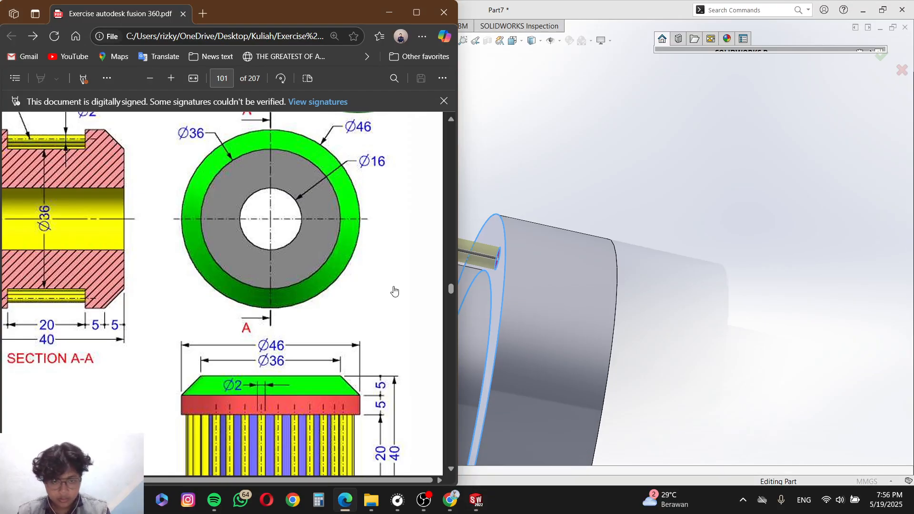
scroll(392, 289, down, 3)
key(alt+Tab)
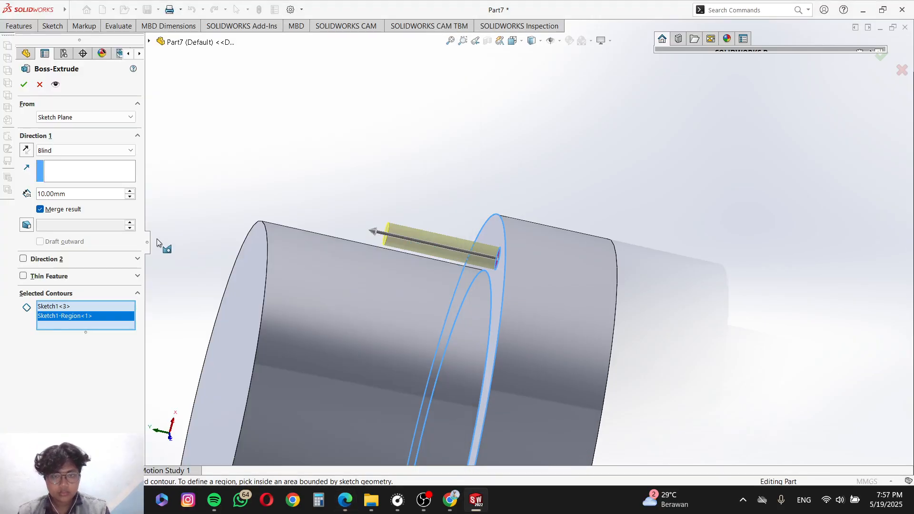
text(20)
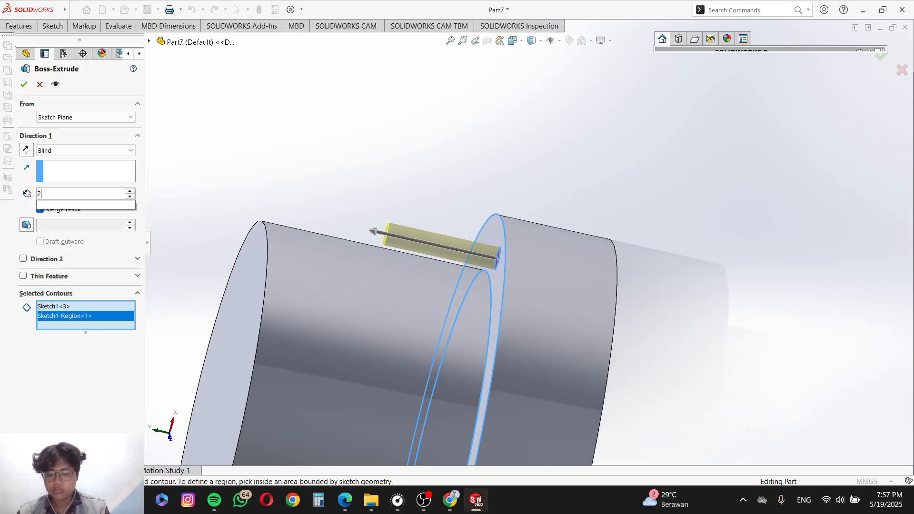
key(Return)
middle_drag(205, 239, 208, 240)
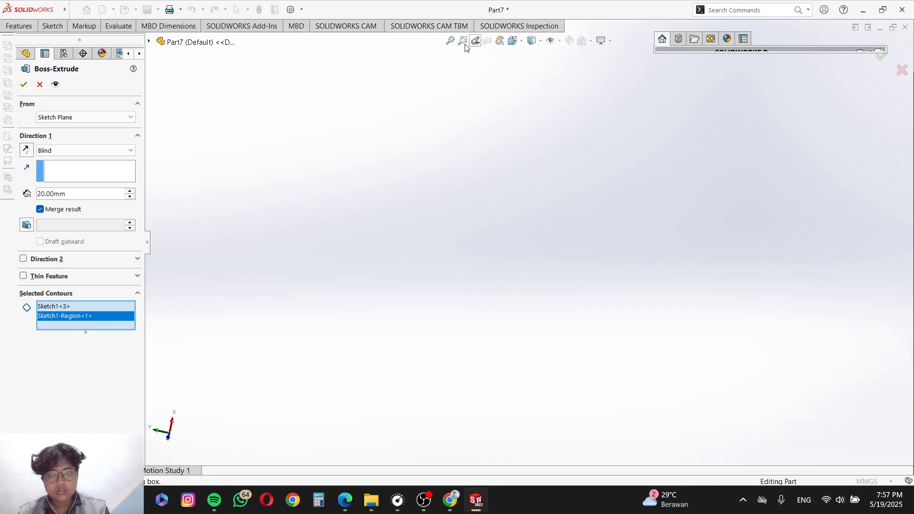
click(450, 41)
mouse_move(496, 166)
middle_down()
mouse_move(516, 204)
mouse_move(533, 198)
mouse_move(510, 176)
mouse_move(512, 203)
mouse_move(493, 190)
middle_up()
scroll(511, 175, down, 1)
key(alt+Tab)
key(alt+Tab)
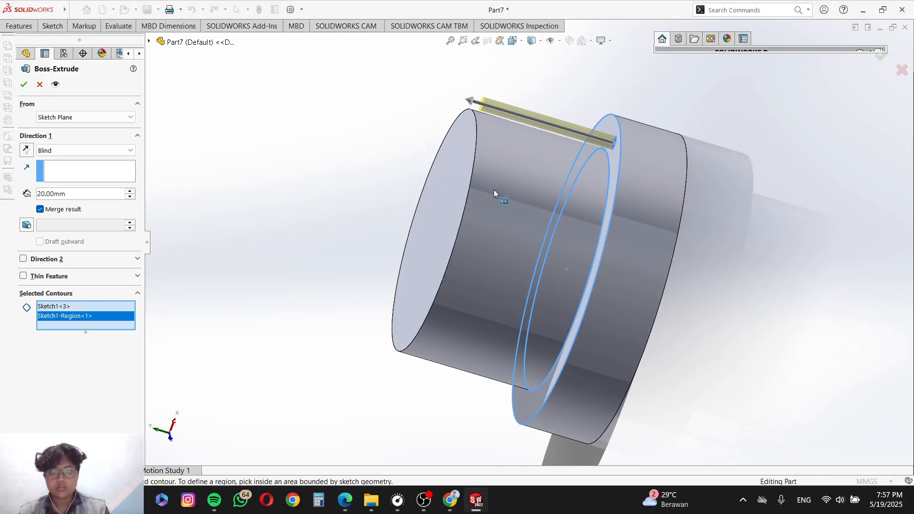
key(Return)
middle_drag(607, 207, 706, 259)
scroll(653, 176, up, 3)
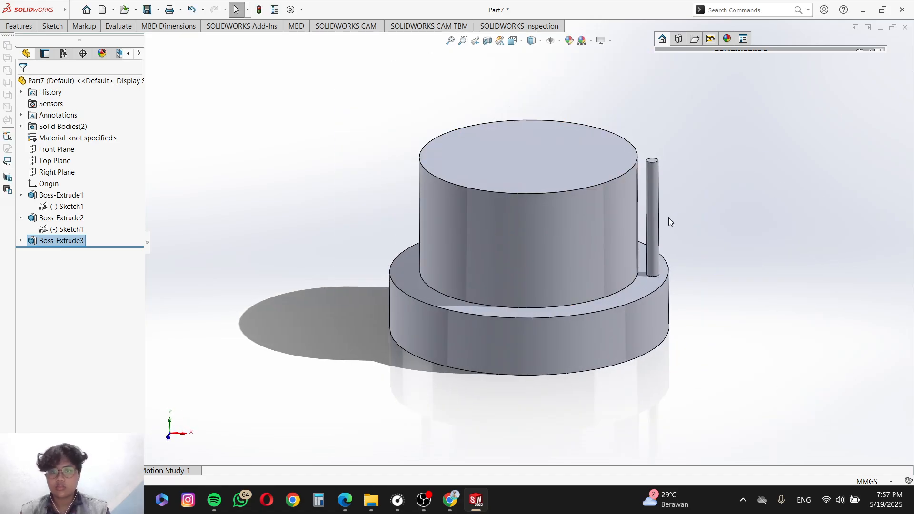
click(18, 26)
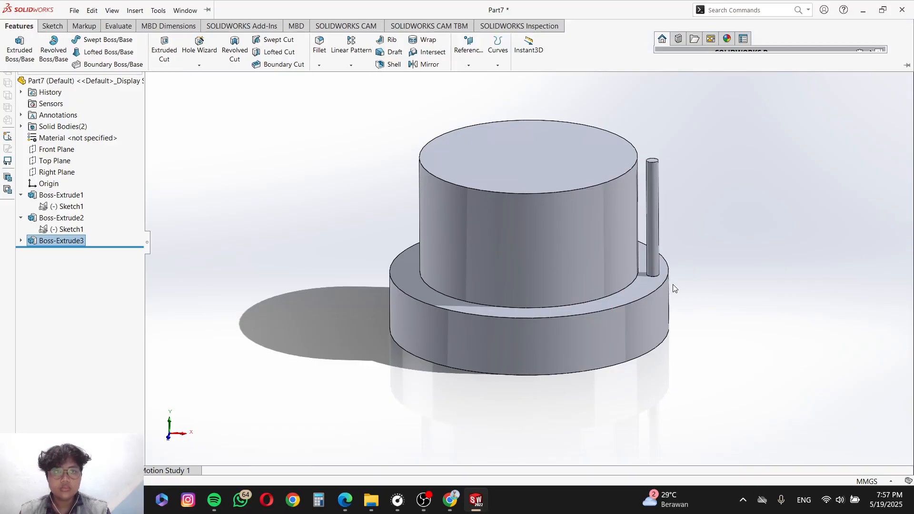
click(653, 208)
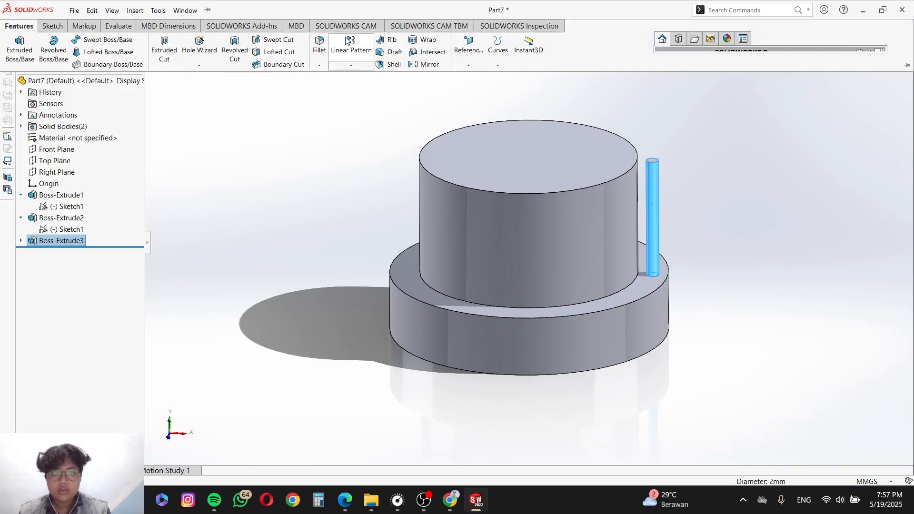
click(351, 65)
click(353, 88)
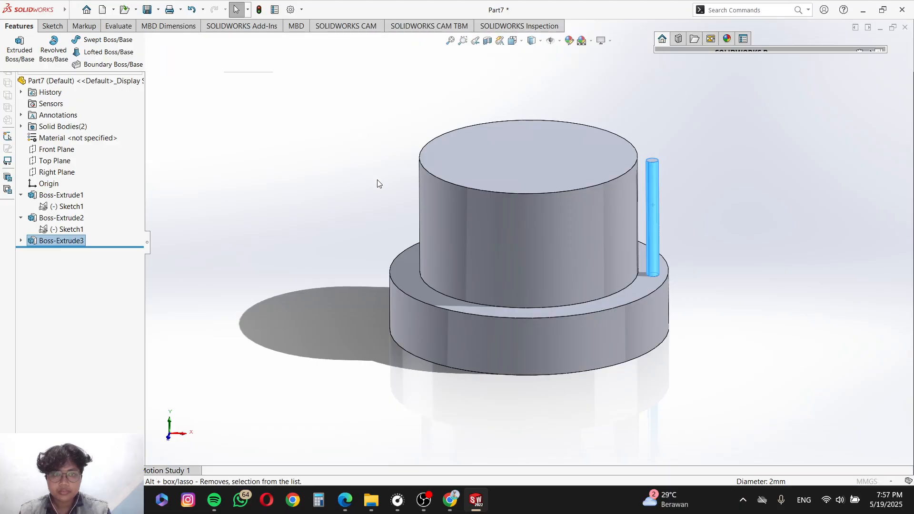
middle_drag(372, 255, 387, 287)
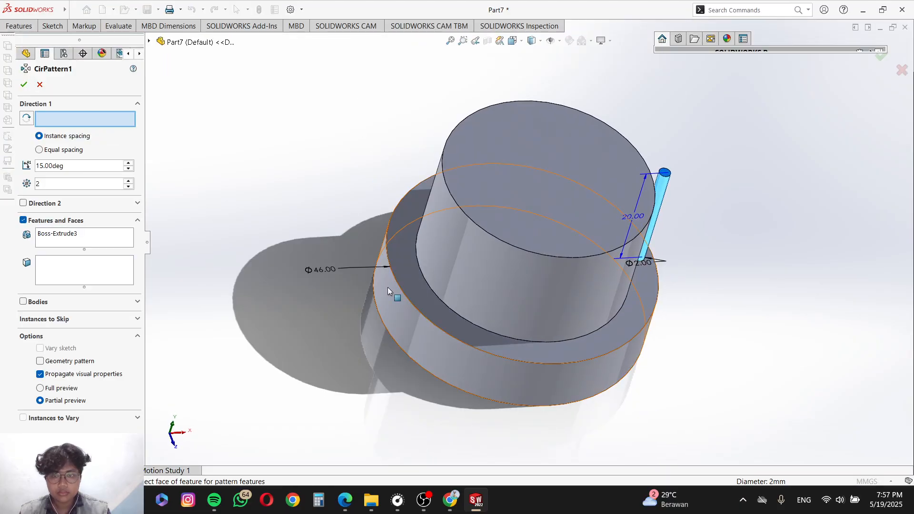
click(417, 288)
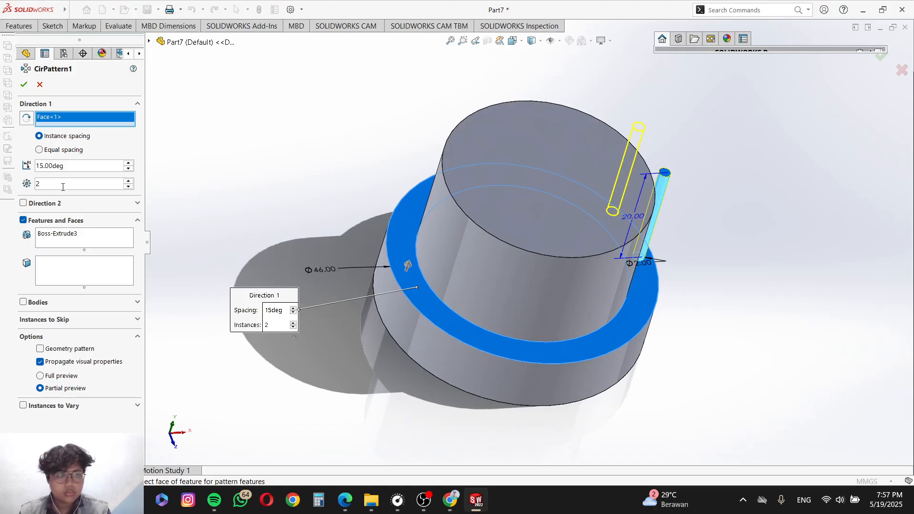
text(32)
key(Return)
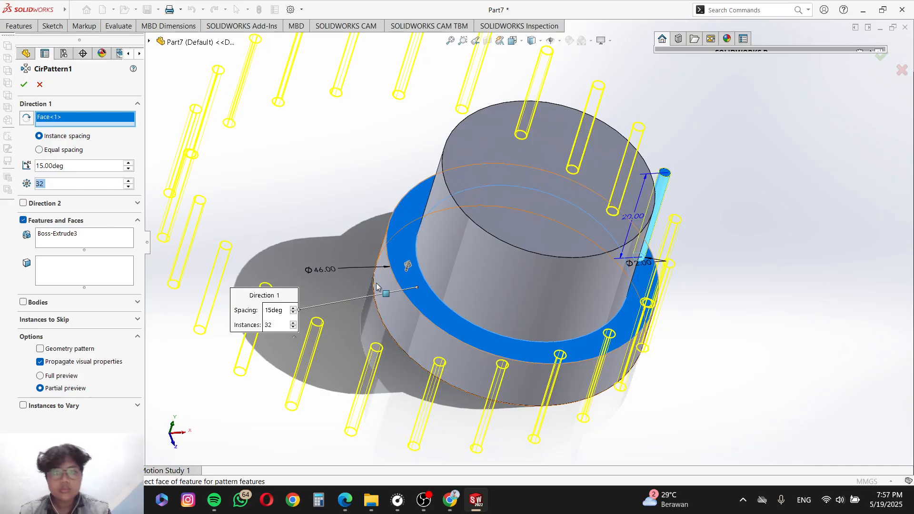
middle_drag(364, 267, 345, 316)
key(Escape)
middle_drag(391, 300, 414, 214)
click(629, 192)
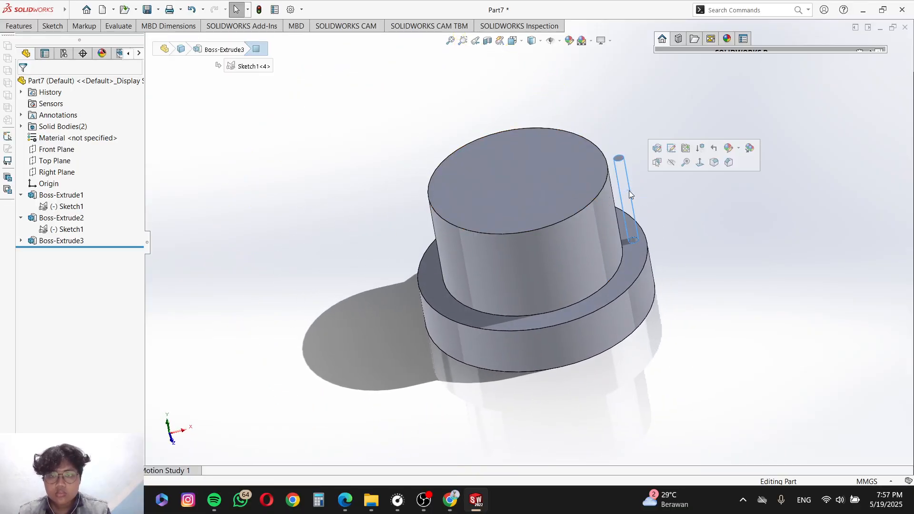
key(Escape)
Step: Start a circular pattern of the 2 mm pin feature, using the end section's outer circular edge as the pattern axis
click(19, 25)
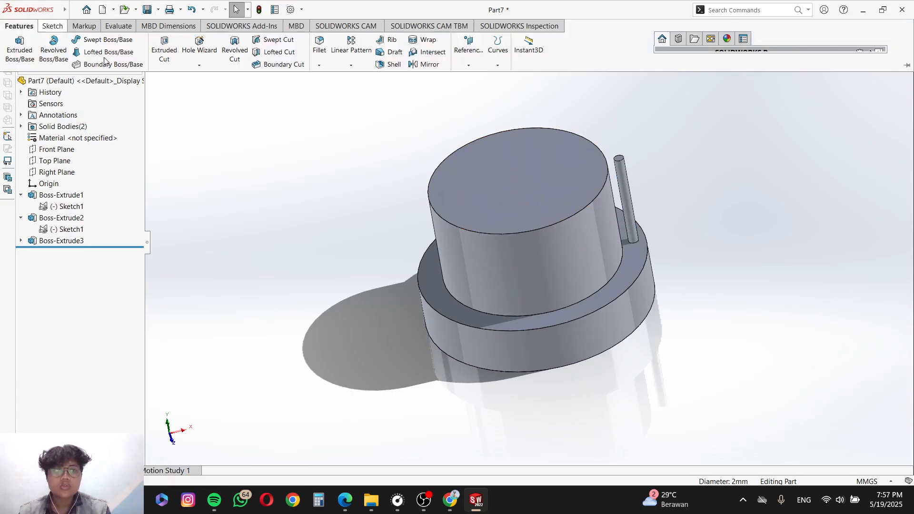
click(626, 180)
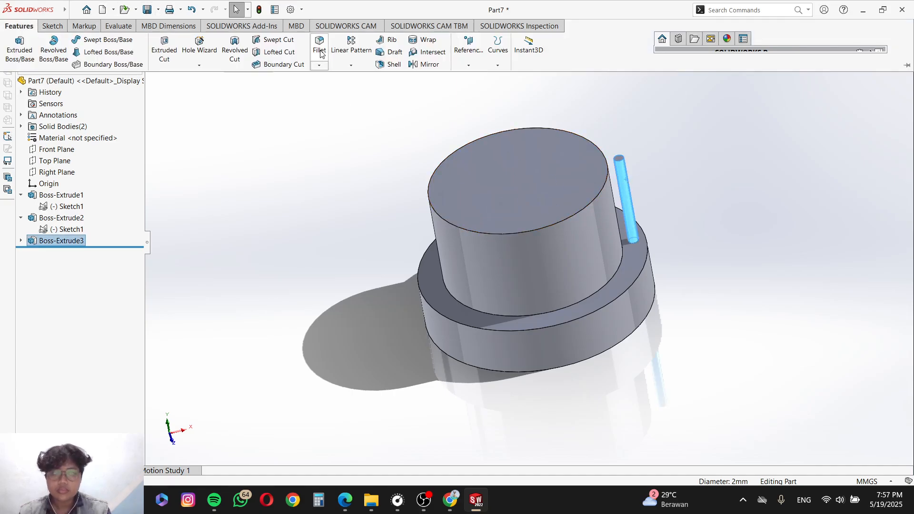
click(349, 66)
click(361, 88)
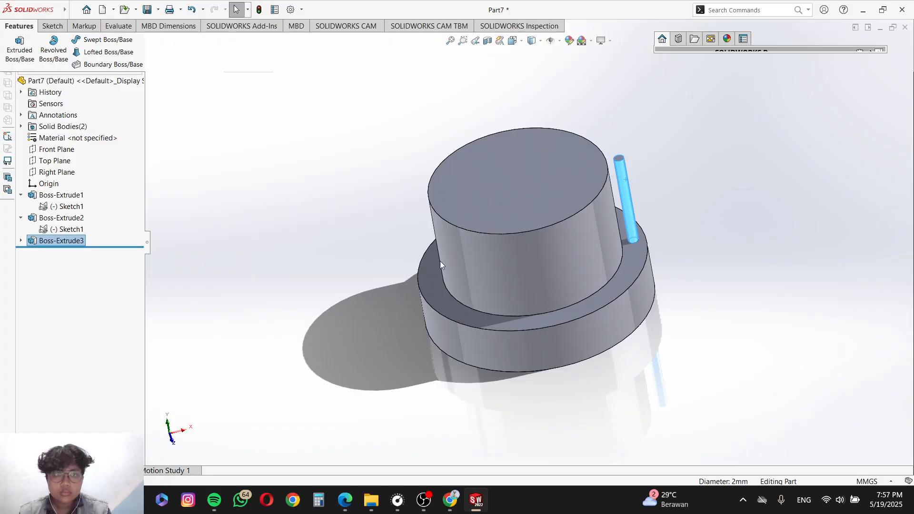
click(441, 314)
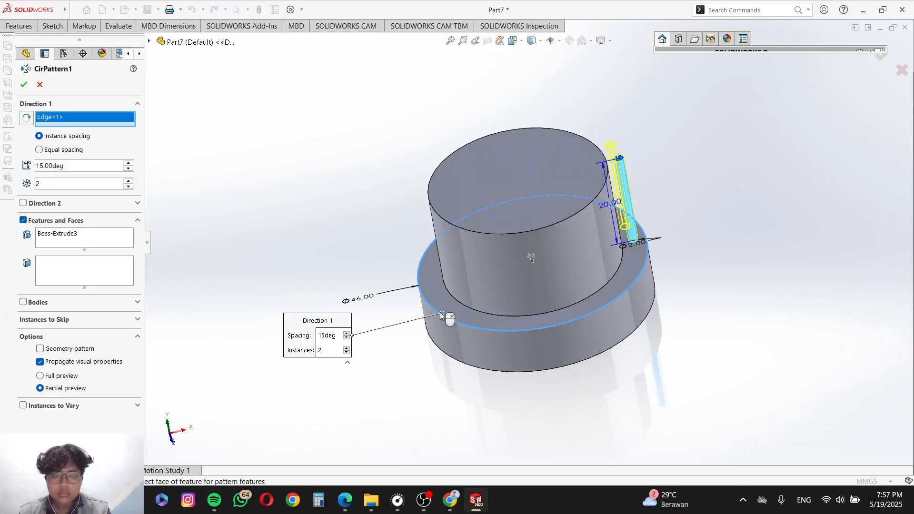
middle_drag(440, 312, 452, 429)
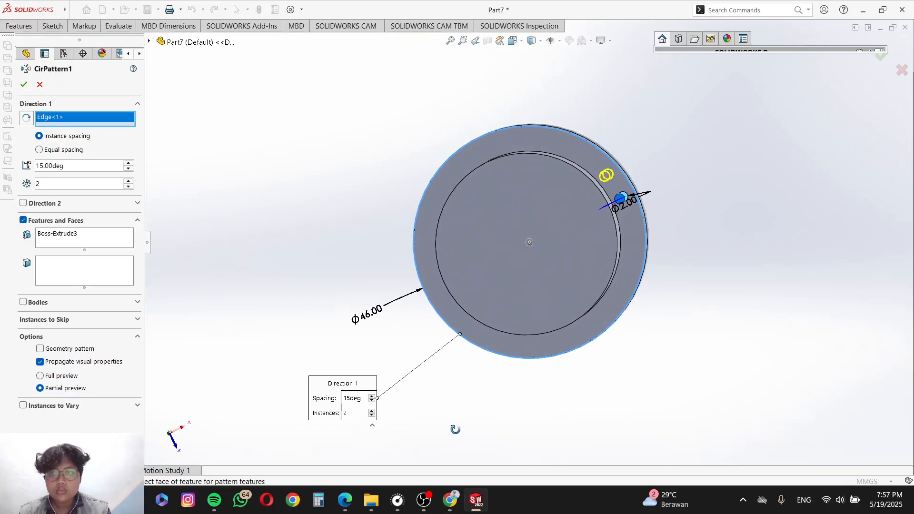
Step: Set the circular pattern to 32 instances and try to apply it to the pin feature
key(Up)
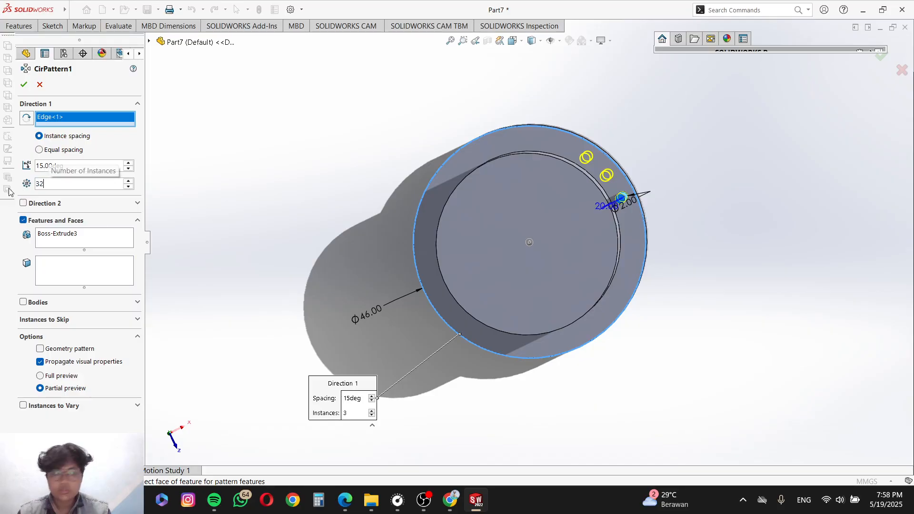
text(32)
key(Return)
middle_drag(393, 278, 390, 98)
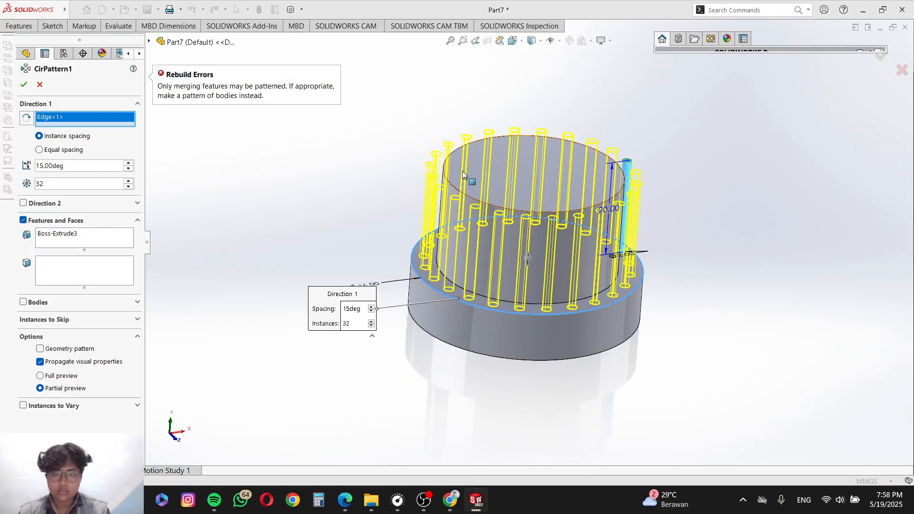
mouse_move(21, 16)
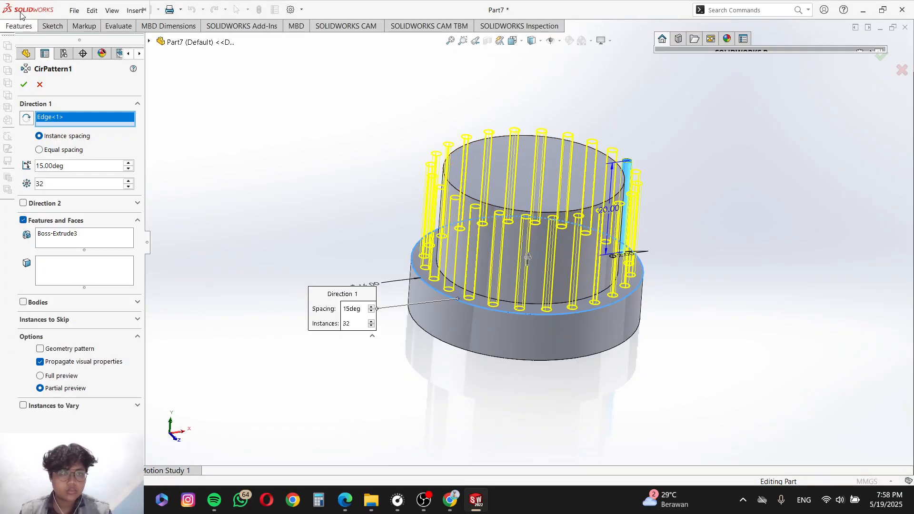
click(24, 85)
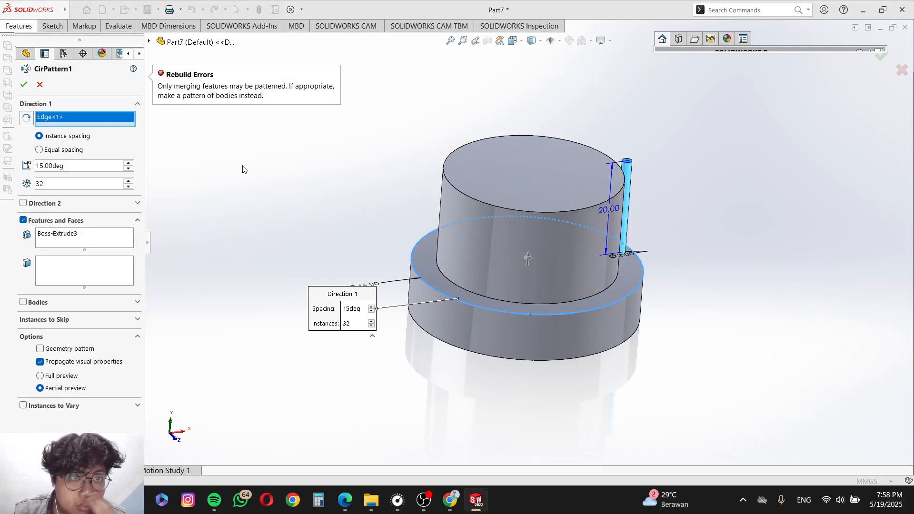
Step: Switch the circular pattern from features to bodies, select the pin body and create the pattern
middle_drag(293, 226, 280, 241)
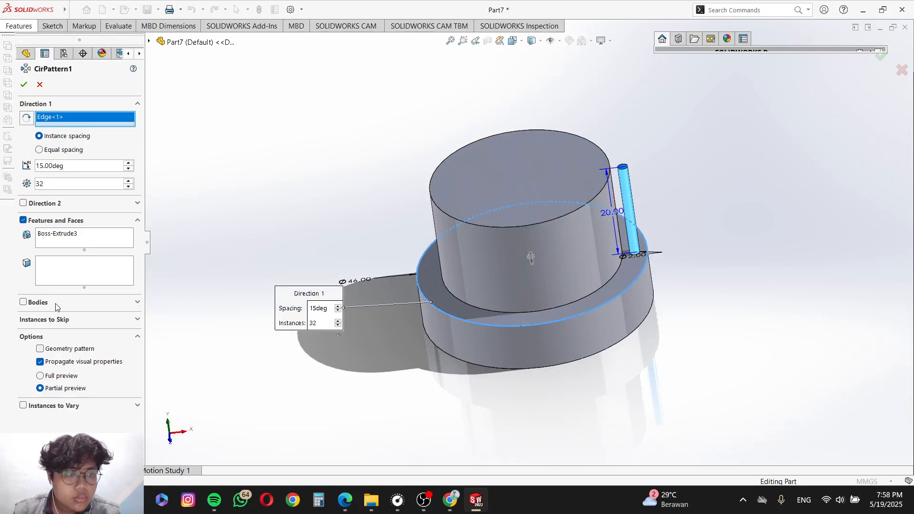
click(23, 302)
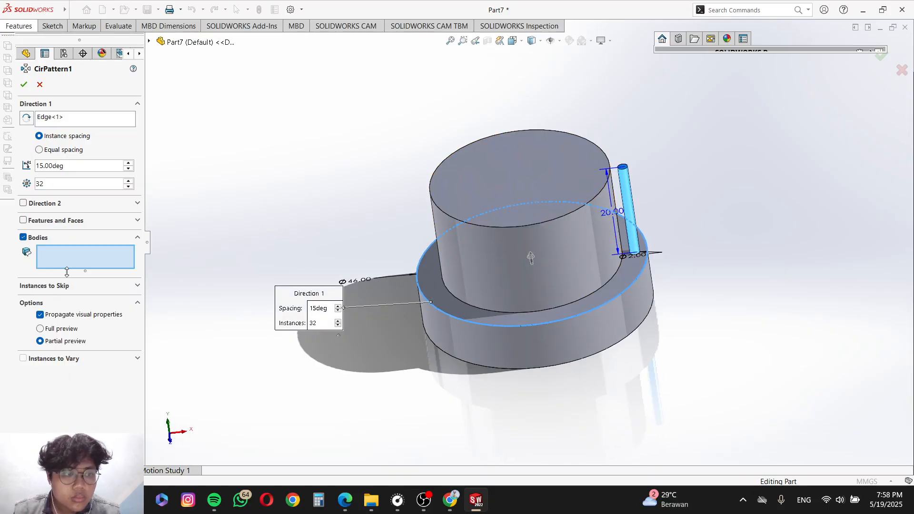
click(629, 200)
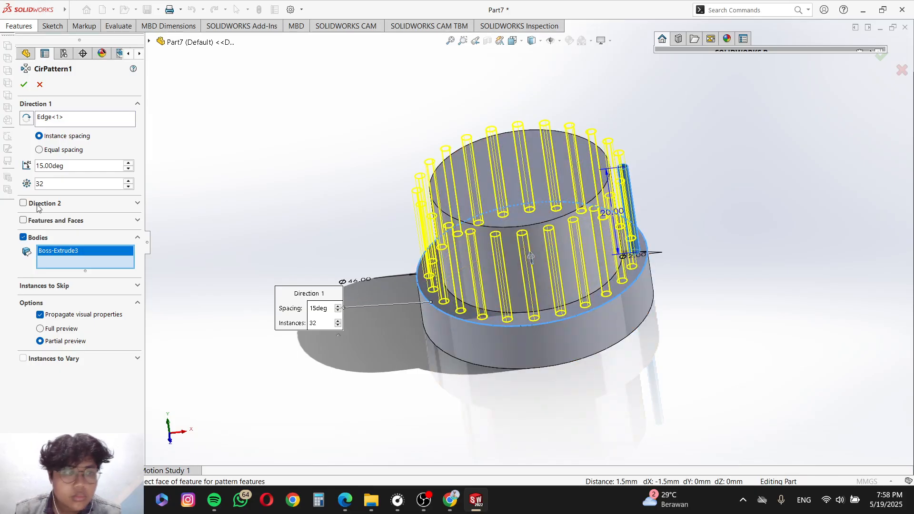
key(Return)
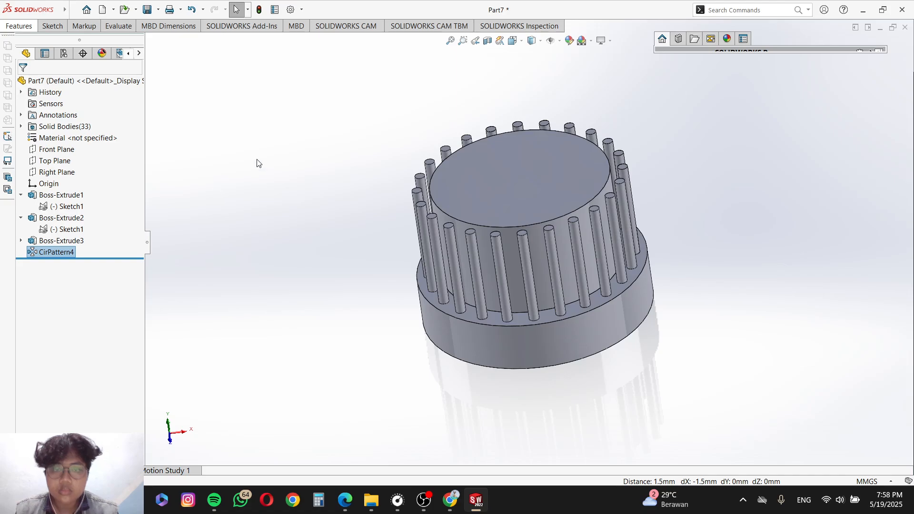
middle_drag(257, 163, 333, 185)
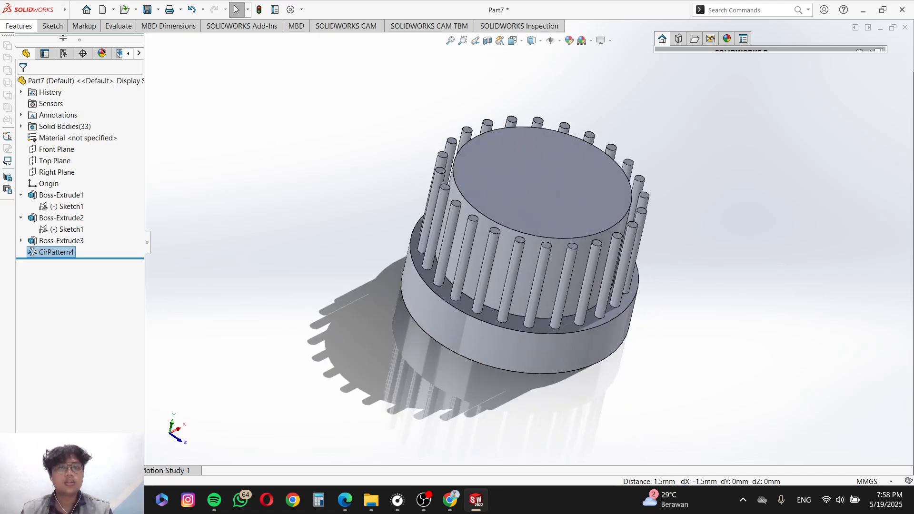
Step: Check the end section's diameters and lengths in the PDF exercise drawing, and return to SOLIDWORKS
key(alt+Tab)
scroll(199, 205, up, 8)
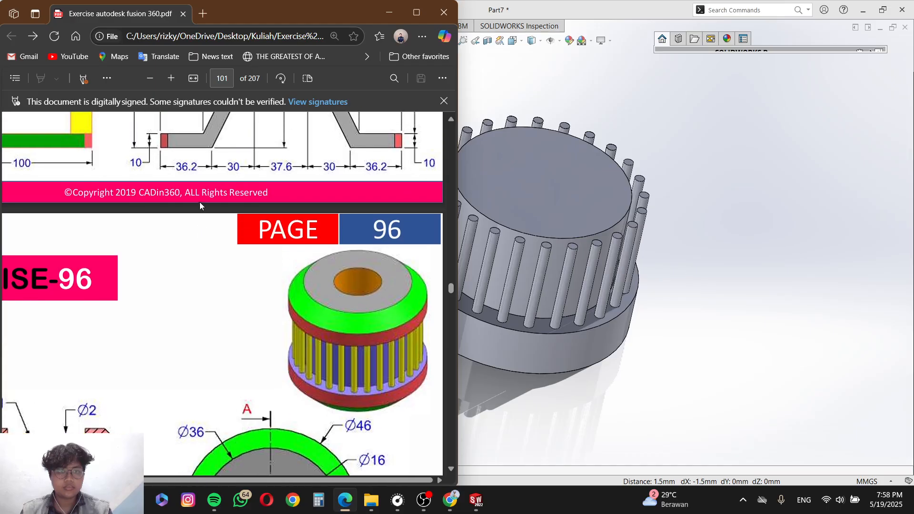
scroll(200, 205, down, 7)
scroll(199, 202, up, 2)
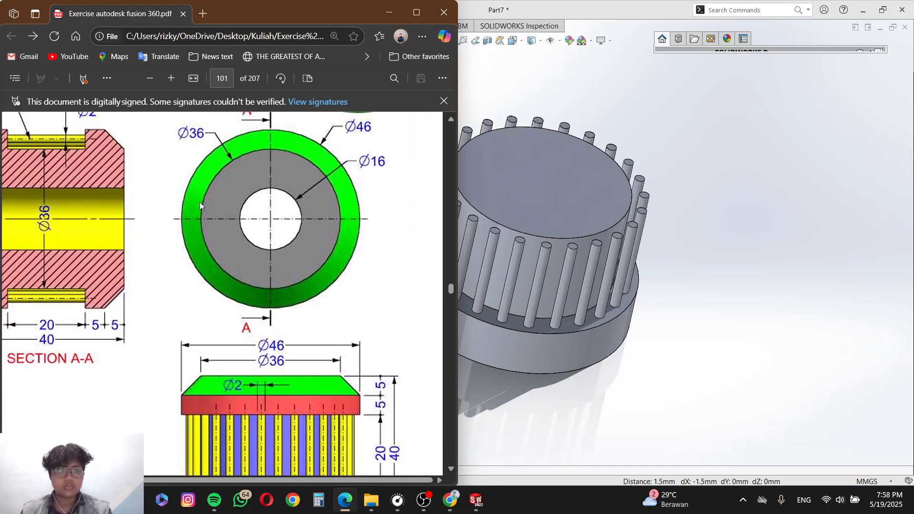
key(alt+Tab)
Step: Sketch a circle of 23 mm radius on the cylinder's free end face, centred on the origin and matching the existing end section's outline
click(52, 25)
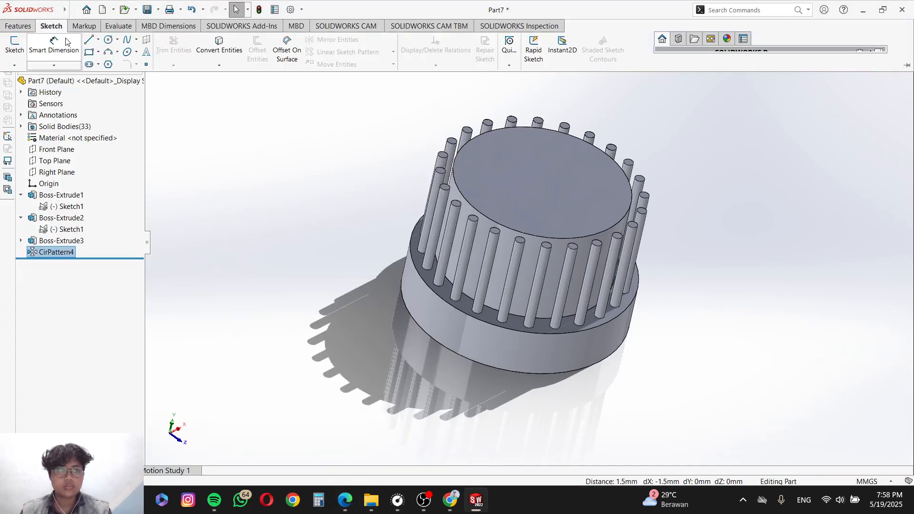
click(111, 47)
click(505, 181)
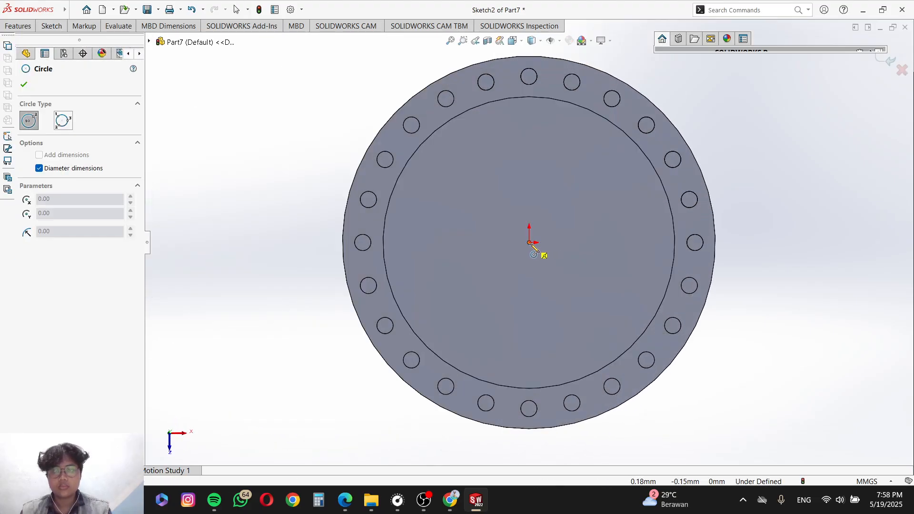
click(529, 243)
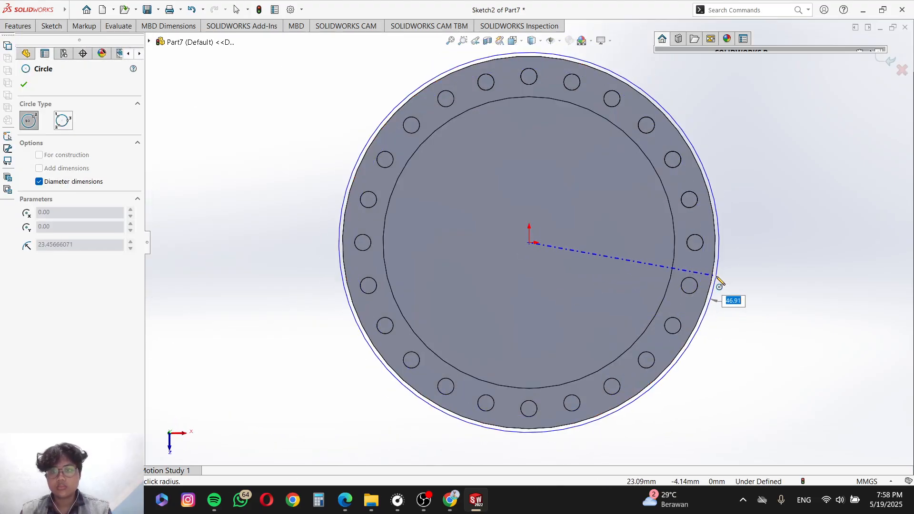
click(713, 284)
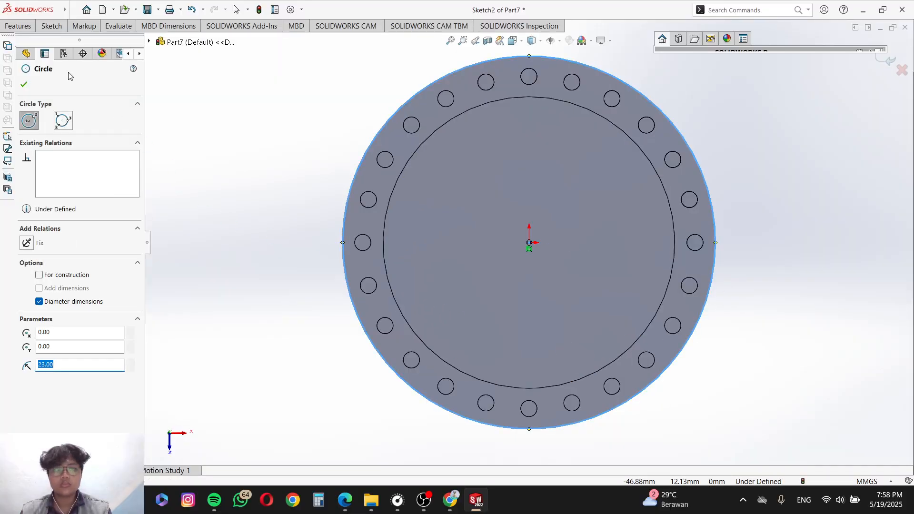
Step: Try to extrude the new circle with a 10 mm blind depth merged with the existing bodies, and cancel the command
click(19, 26)
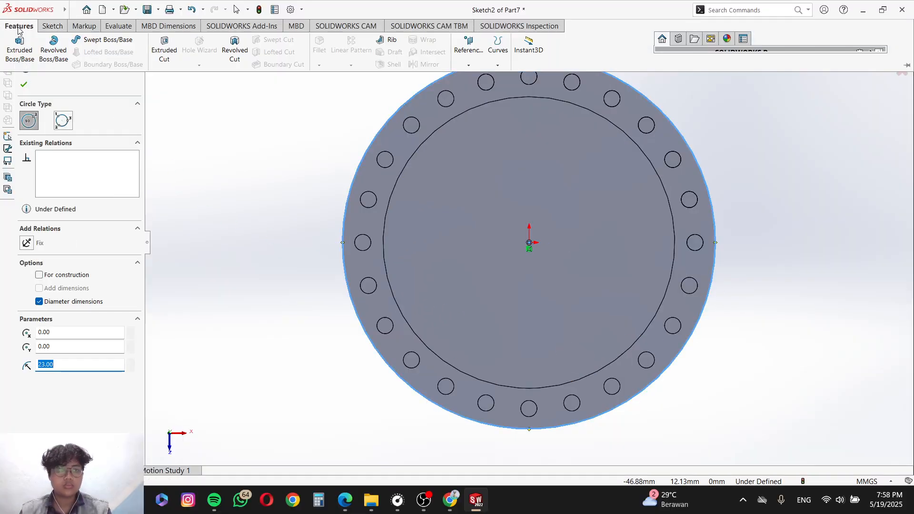
click(19, 40)
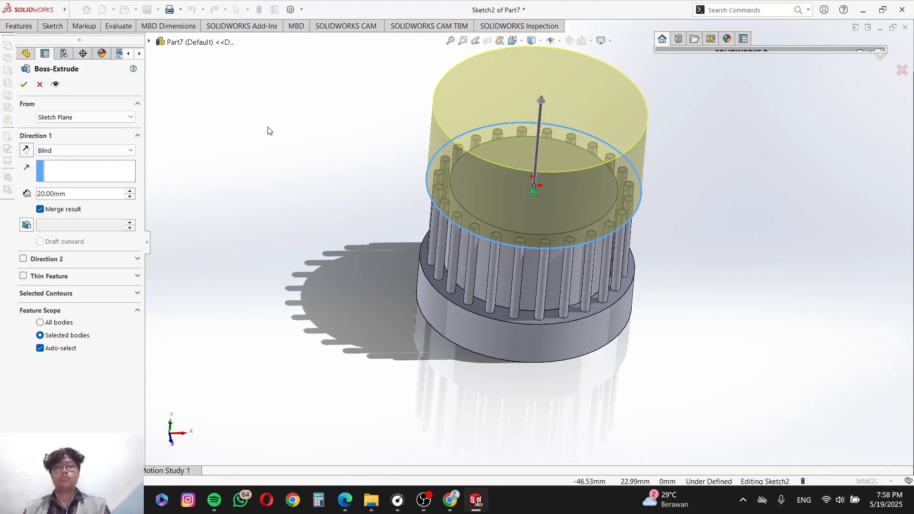
click(68, 195)
text(10)
key(Return)
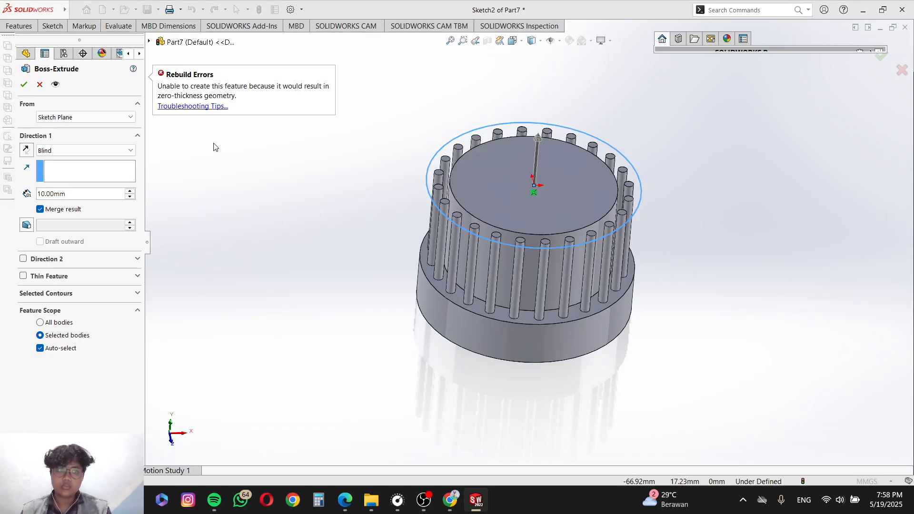
click(28, 87)
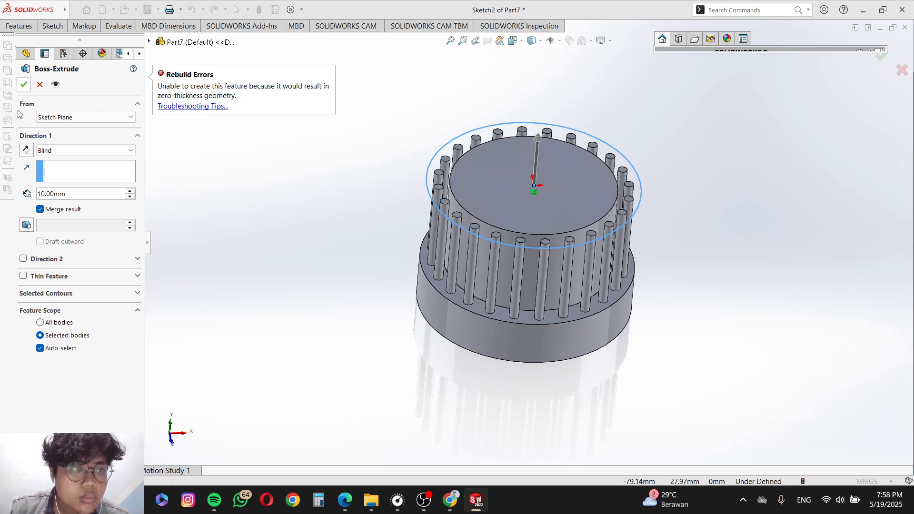
click(25, 86)
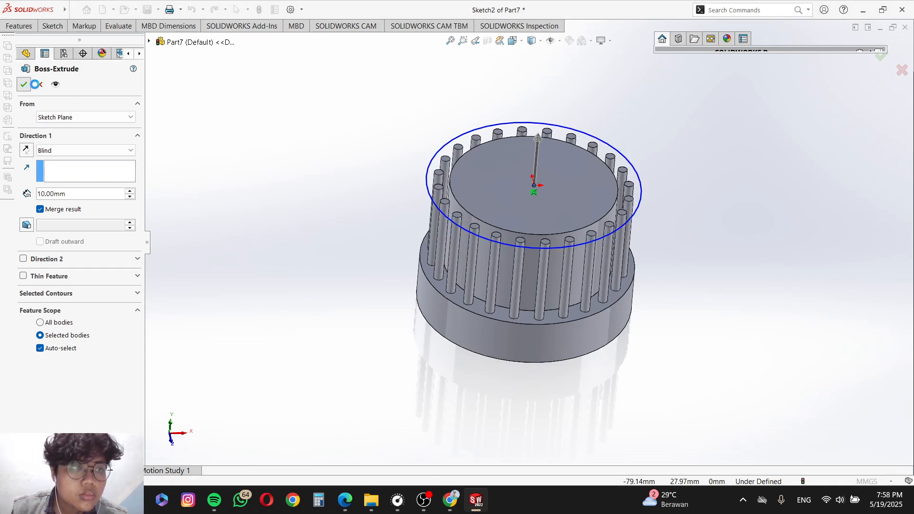
click(40, 84)
Step: Extrude the circle over the pins with a 10 mm blind depth and Merge result turned off
middle_drag(291, 213, 340, 259)
click(52, 25)
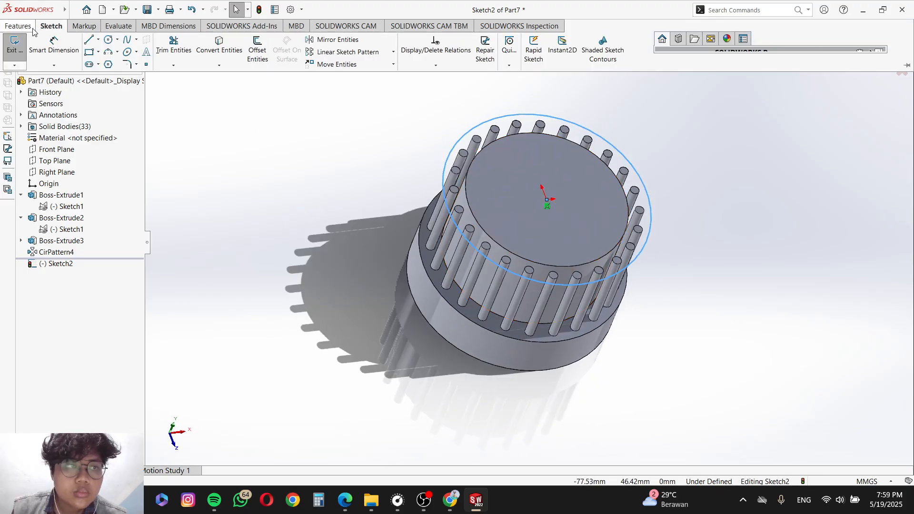
click(19, 26)
click(19, 61)
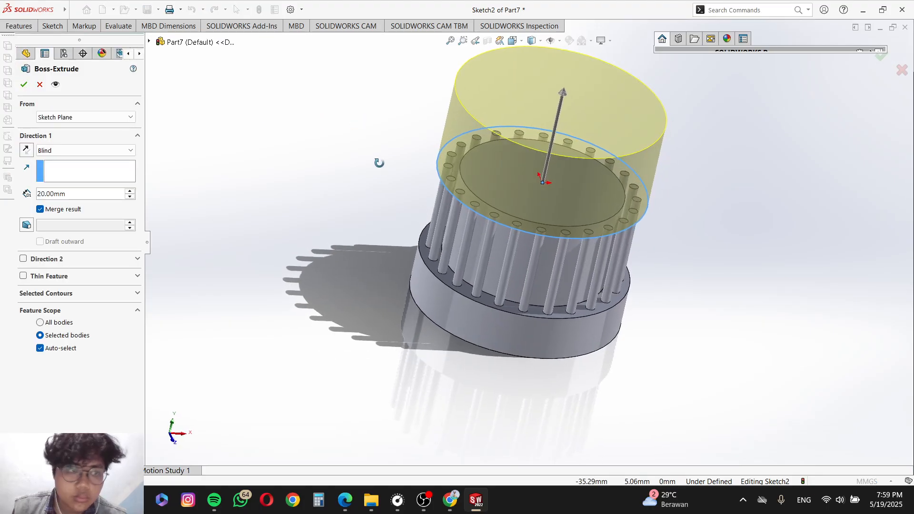
middle_drag(379, 163, 427, 179)
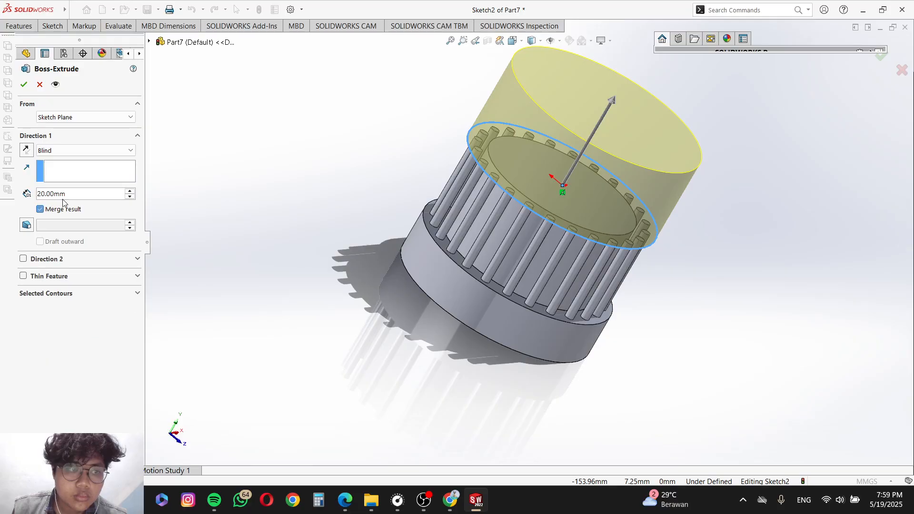
text(10)
key(Return)
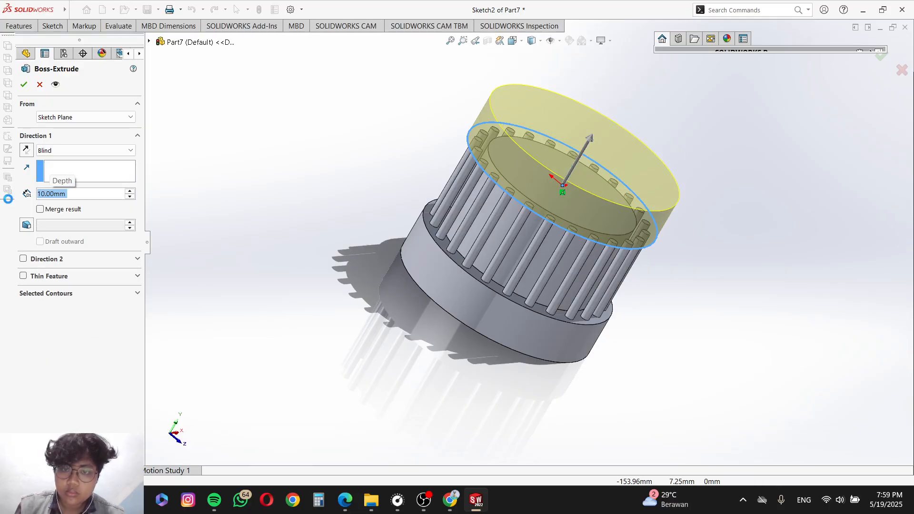
key(Return)
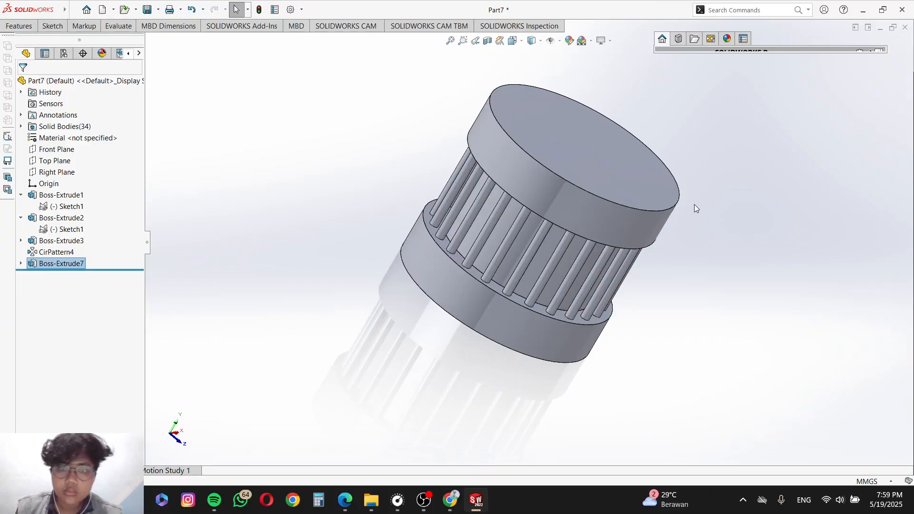
Step: Sketch a 16 mm diameter circle centred on the origin on the new end section's flat face, checking the hole size in the PDF drawing
middle_drag(694, 205, 586, 228)
click(27, 28)
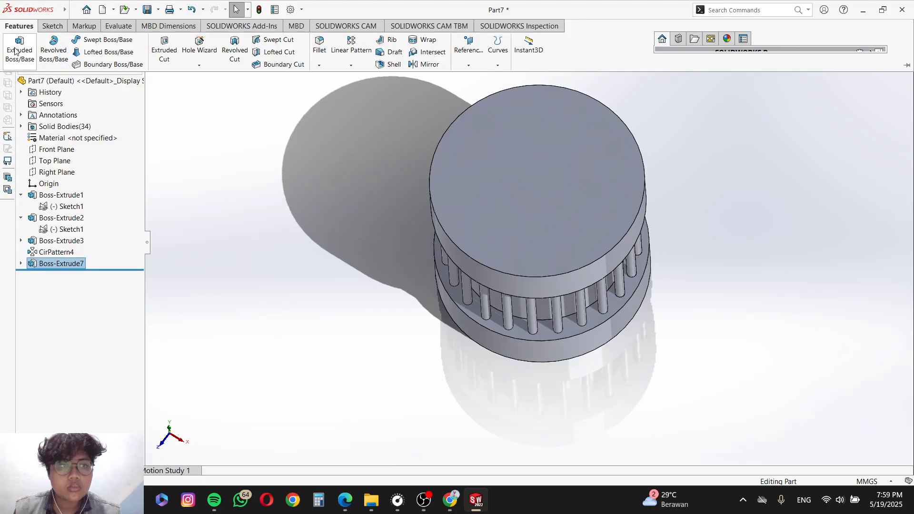
click(53, 26)
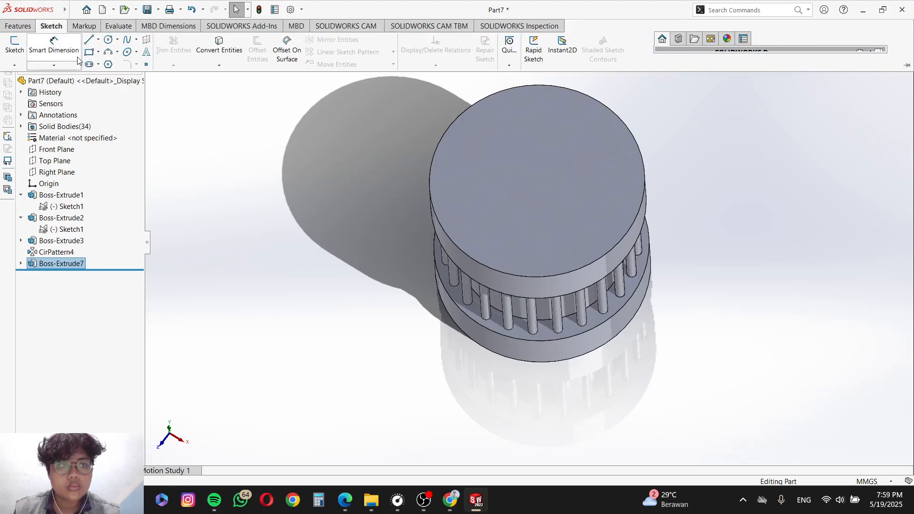
click(109, 40)
scroll(547, 180, down, 2)
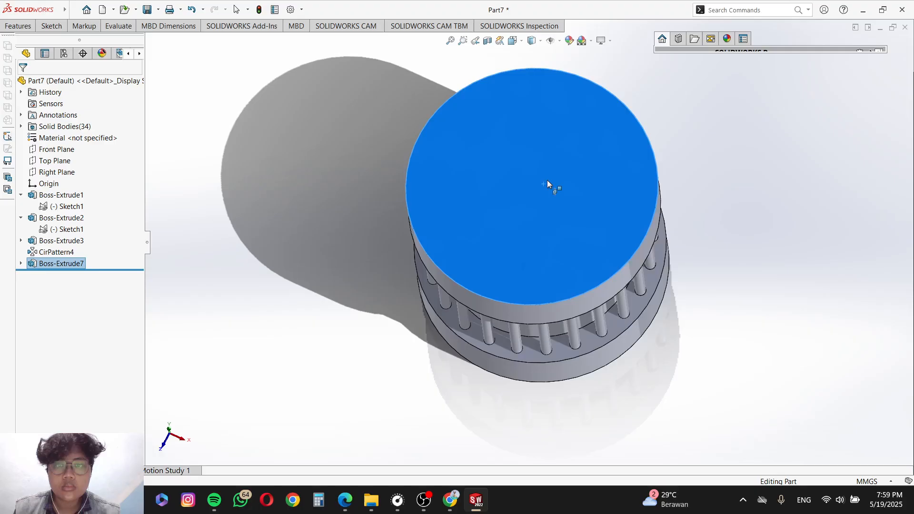
click(547, 180)
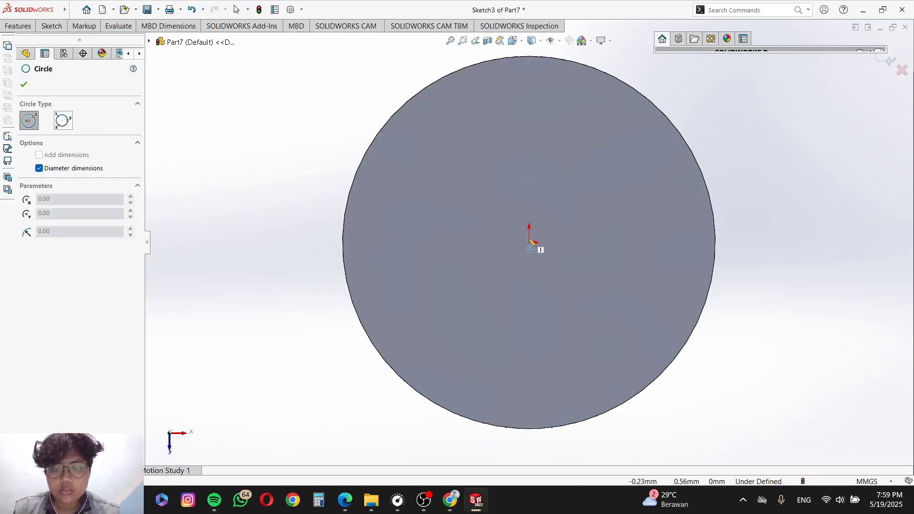
click(531, 243)
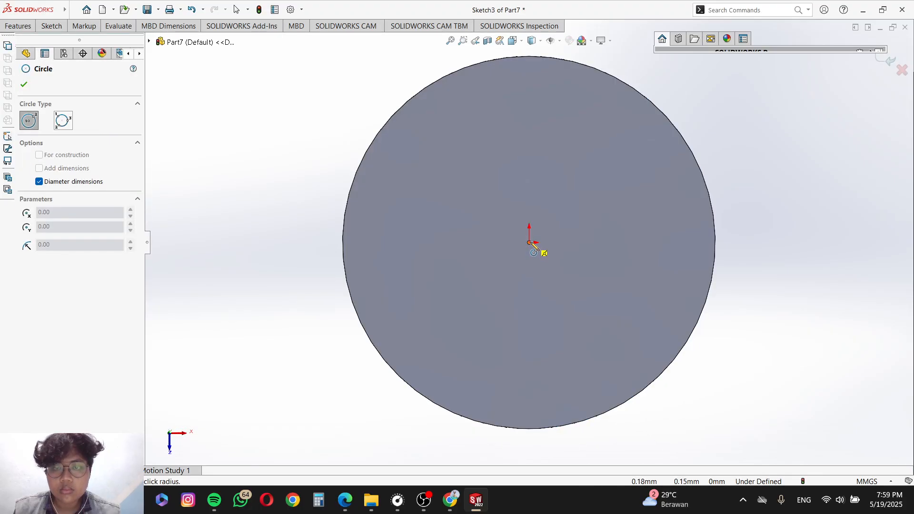
key(alt+Tab)
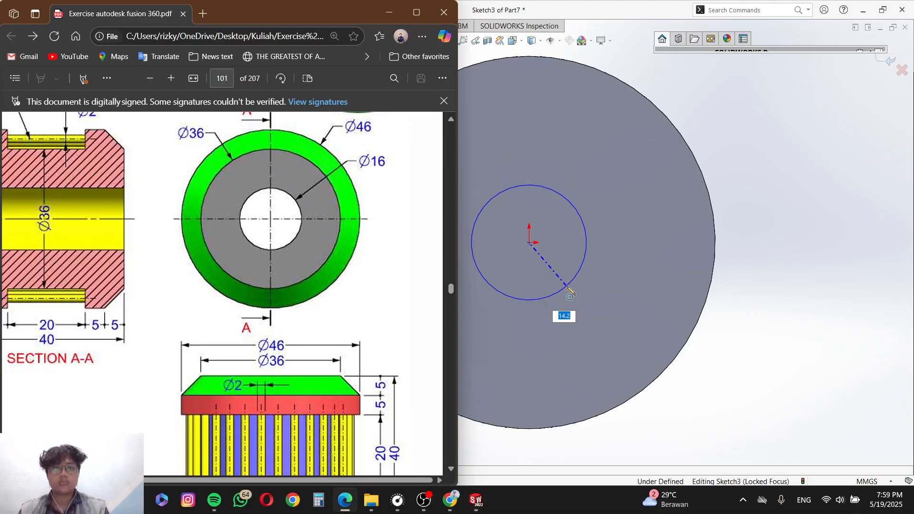
key(alt+Tab)
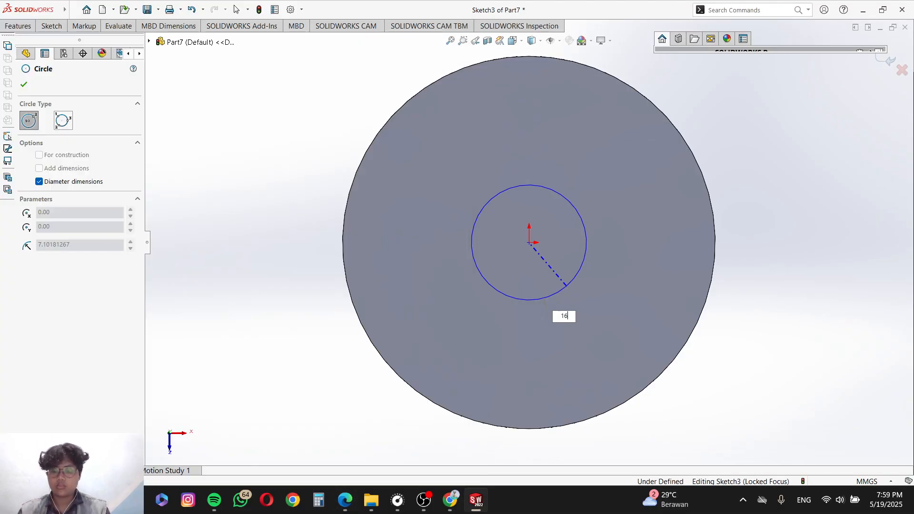
key(Return)
Step: Cut-extrude the 16 mm circle through the whole part with a 44 mm blind depth
click(23, 28)
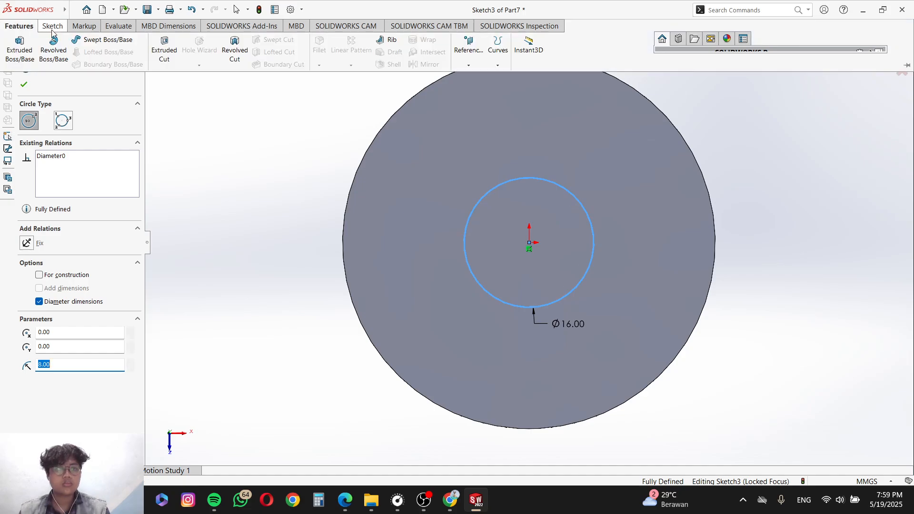
click(165, 51)
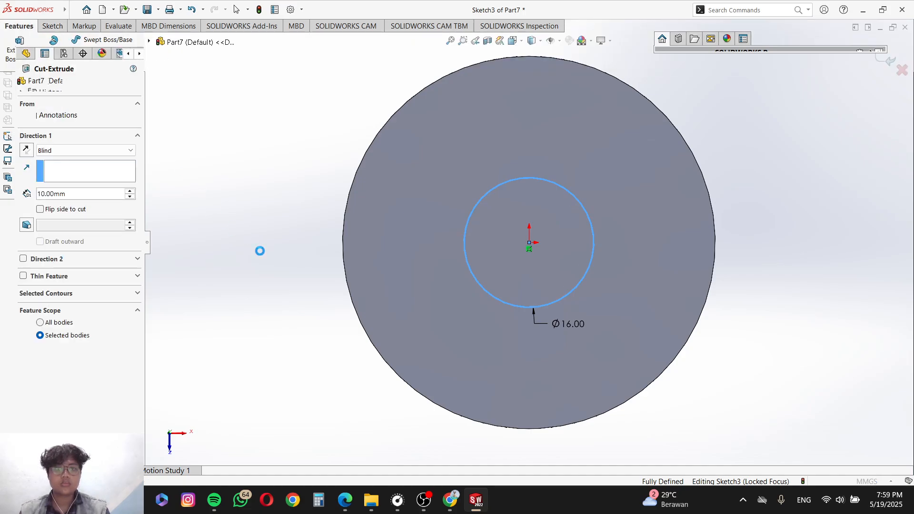
middle_drag(260, 251, 381, 257)
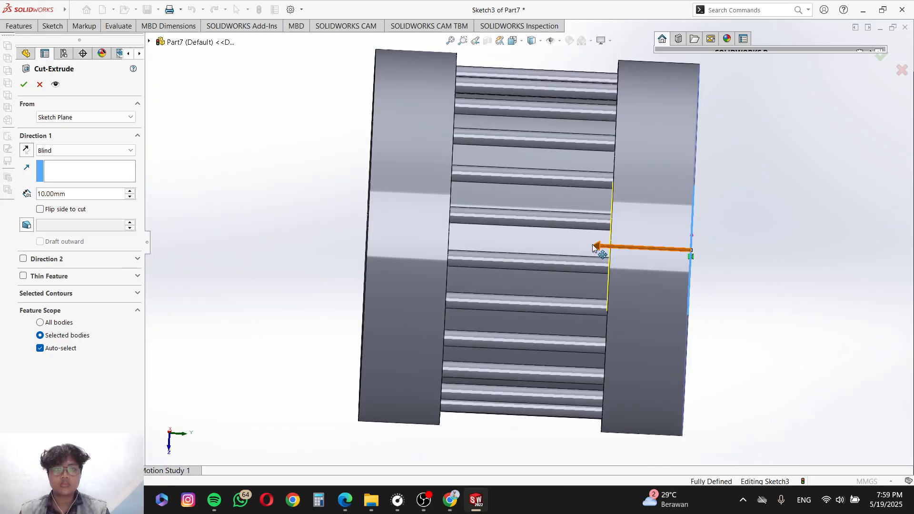
drag(592, 247, 279, 212)
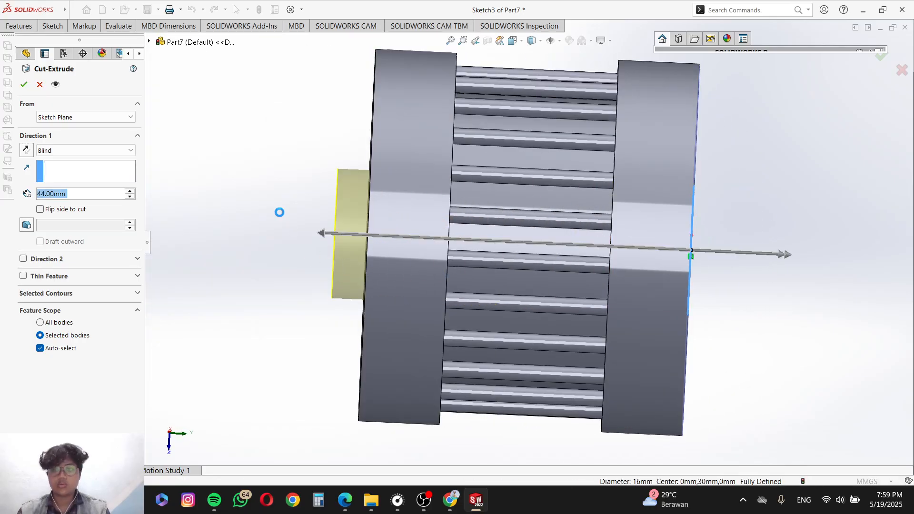
key(Return)
middle_drag(279, 213, 407, 253)
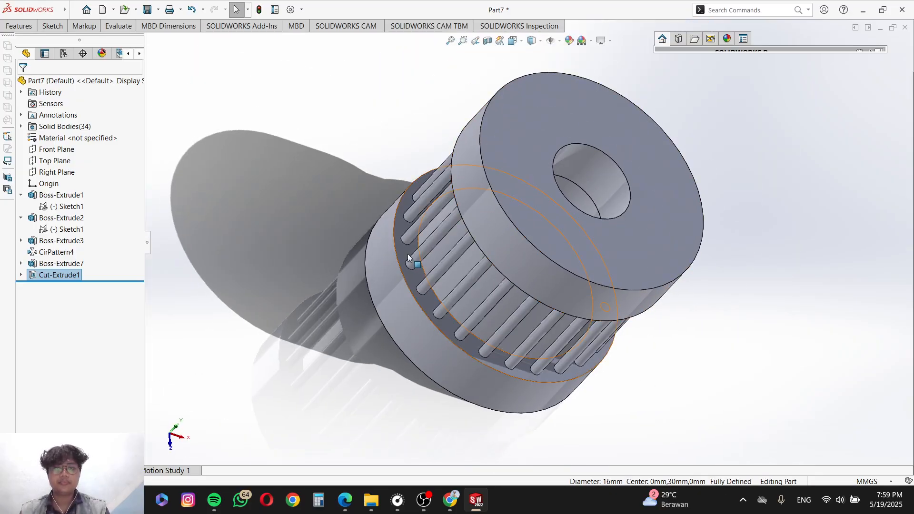
click(19, 26)
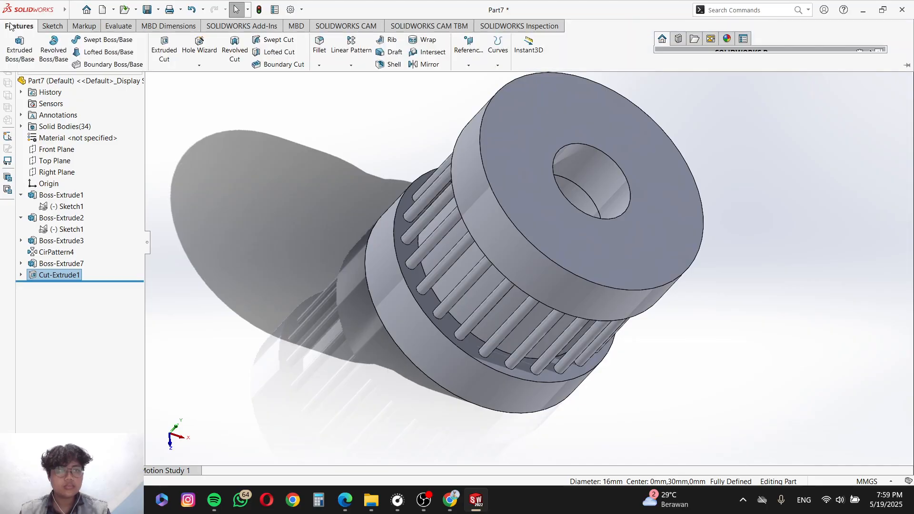
click(319, 65)
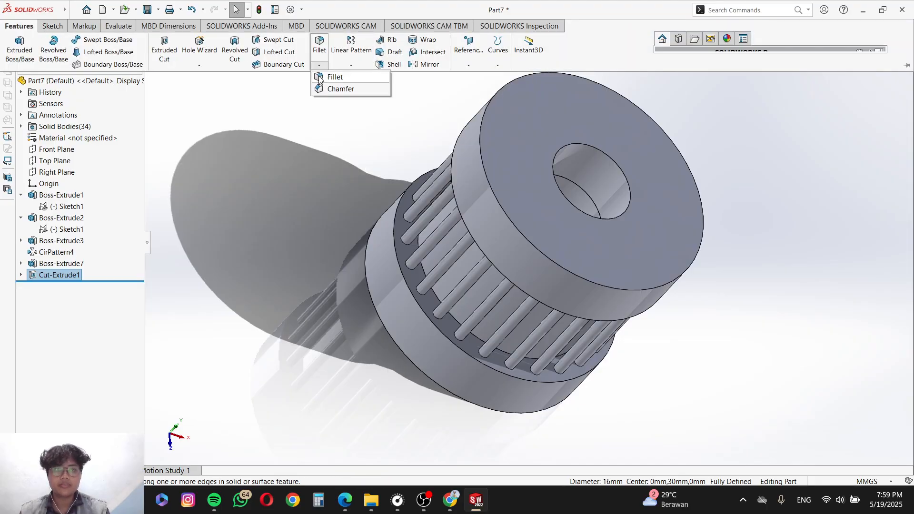
click(484, 178)
middle_drag(400, 314, 464, 249)
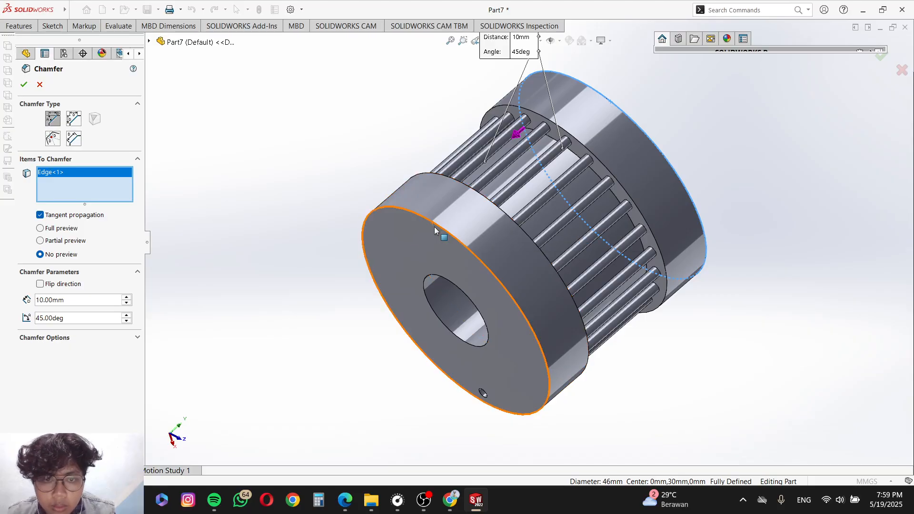
middle_drag(516, 187, 552, 201)
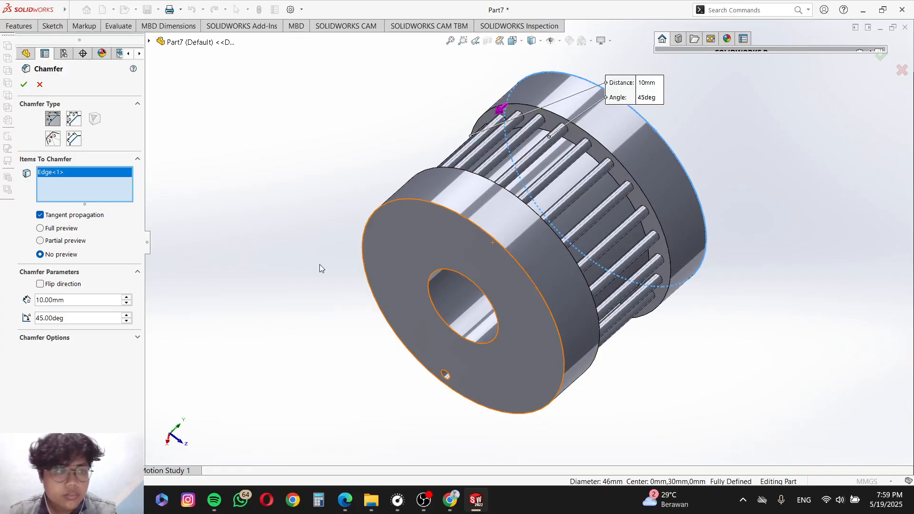
key(Escape)
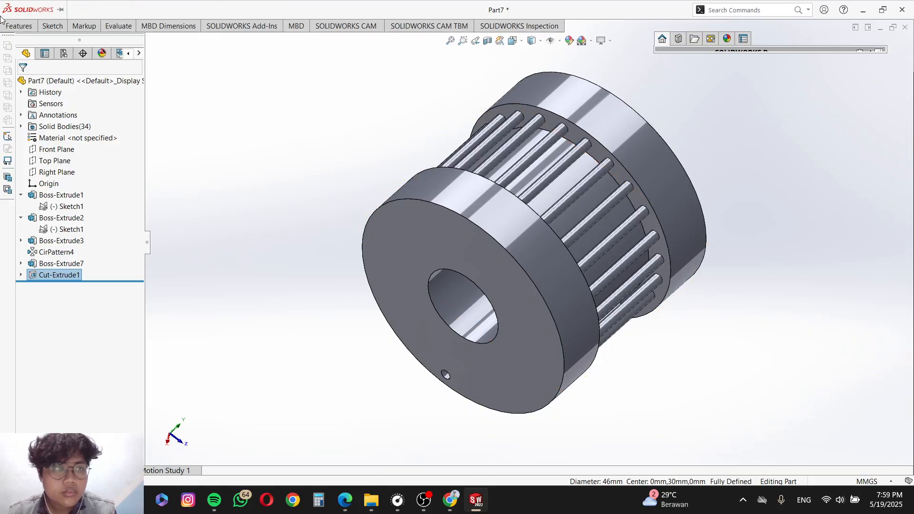
click(19, 26)
click(319, 65)
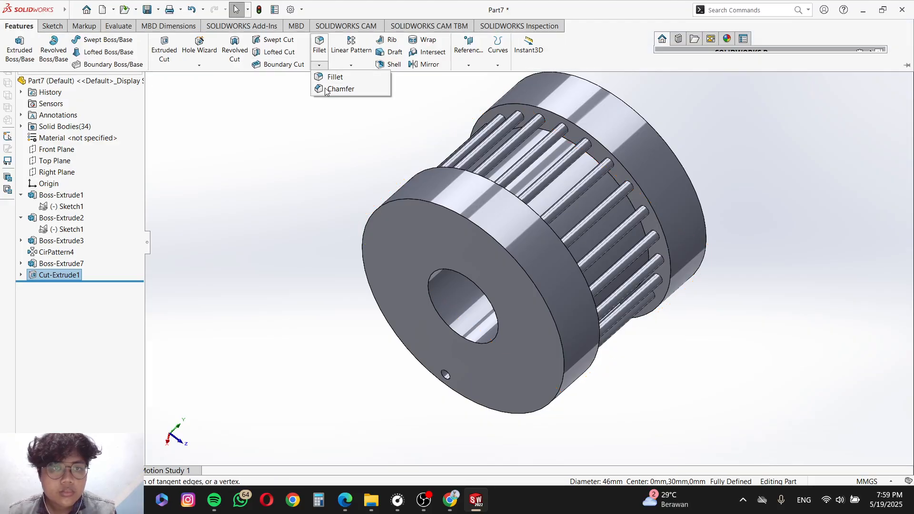
click(475, 230)
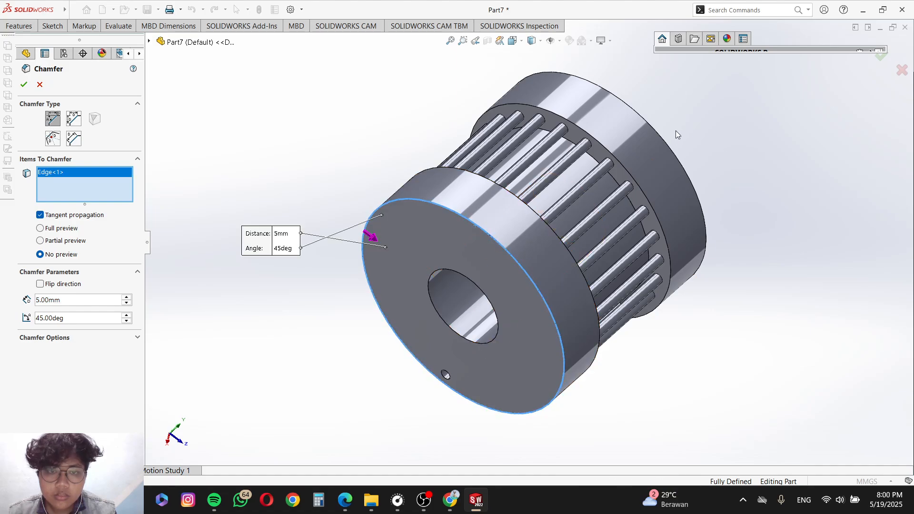
middle_drag(482, 330, 539, 133)
key(Escape)
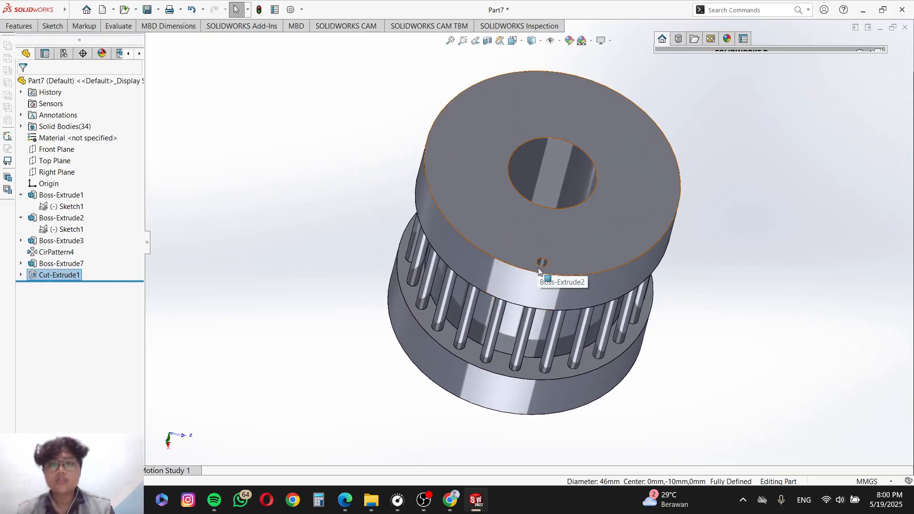
Step: Start a boss extrusion from the first sketch and add the small pin circle as a selected contour
click(543, 265)
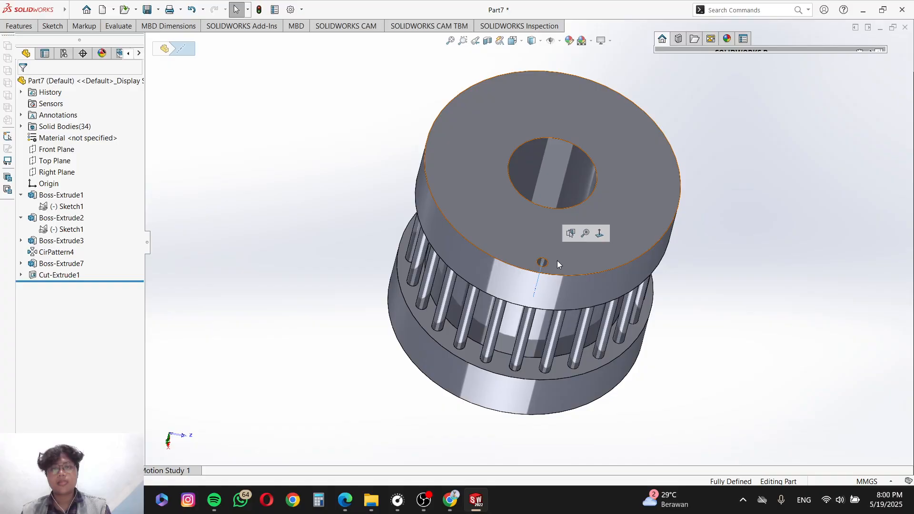
middle_drag(557, 261, 455, 341)
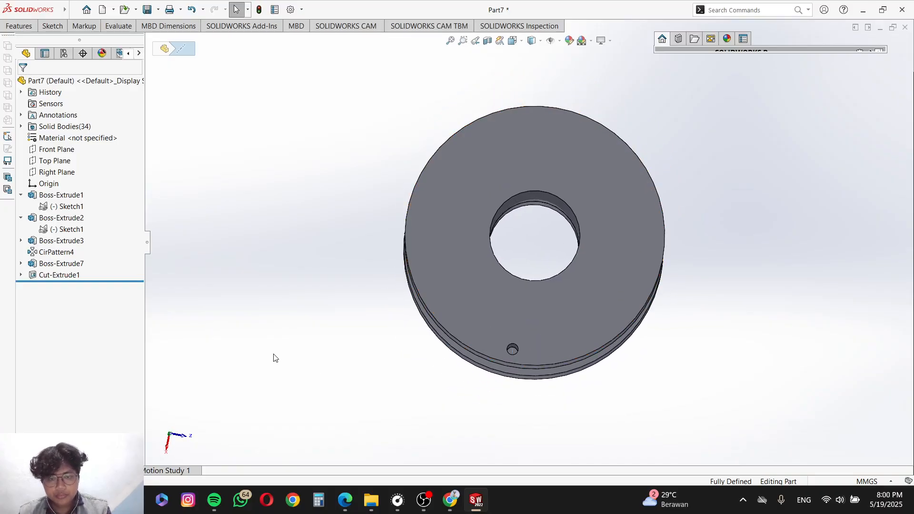
click(59, 241)
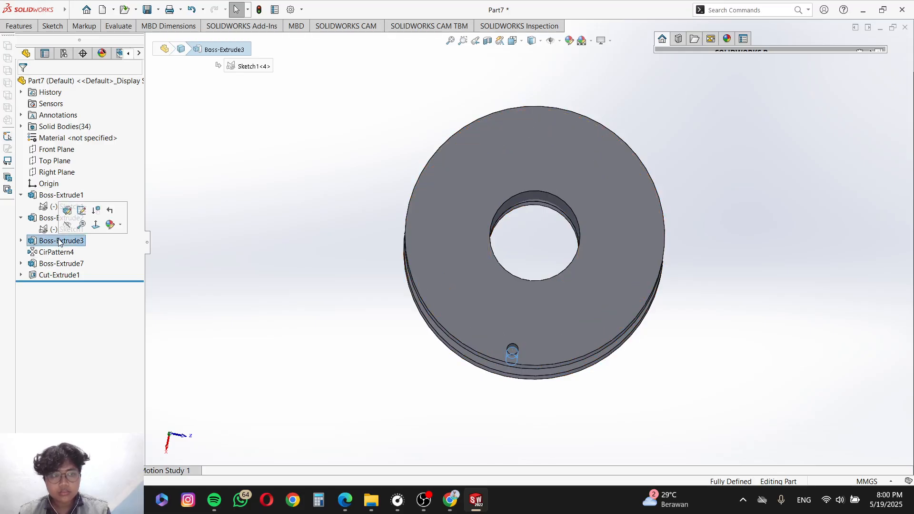
right_click(59, 242)
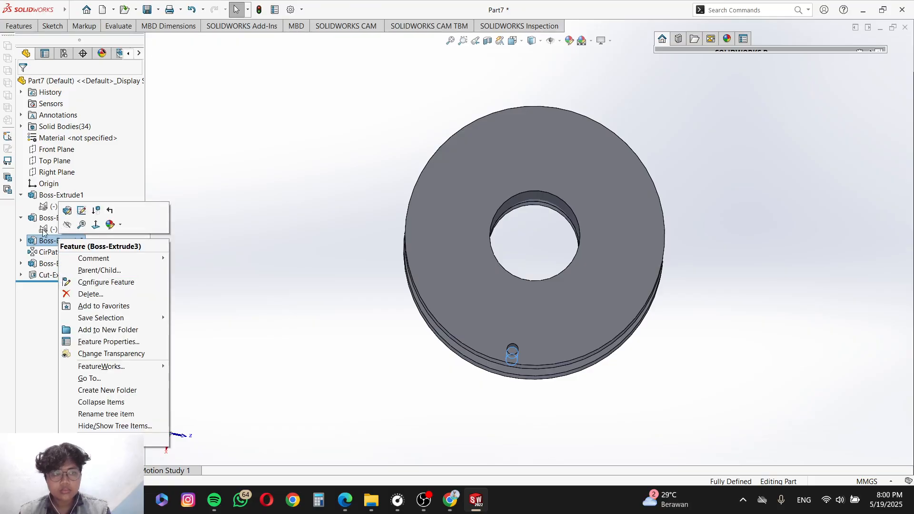
click(43, 232)
click(57, 230)
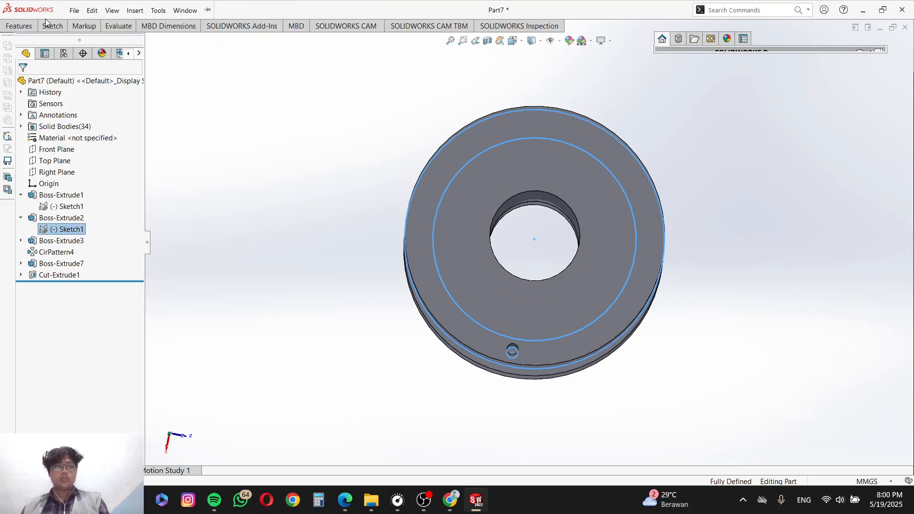
click(19, 27)
click(21, 52)
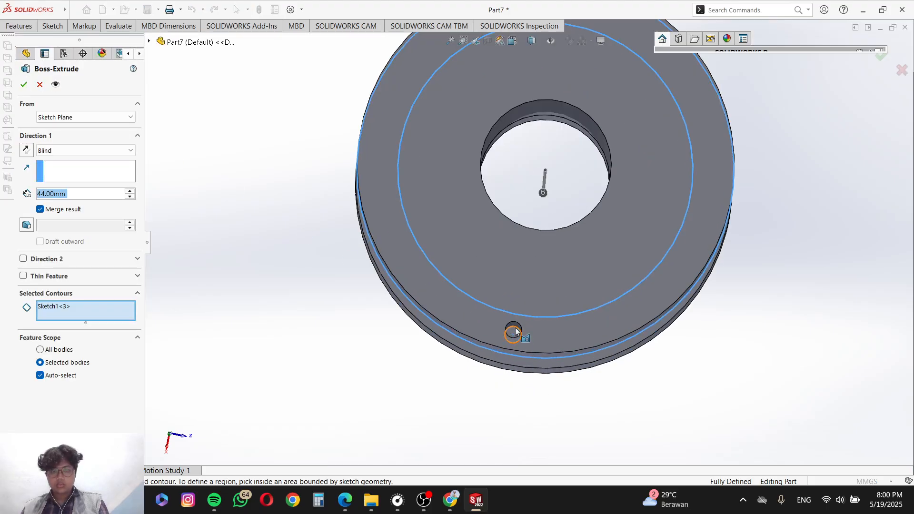
click(515, 334)
Step: Extrude the pin circle 10 mm up to the outer end face with Merge result on, filling the leftover pin hole
middle_drag(509, 359, 522, 253)
middle_drag(515, 303, 516, 322)
scroll(492, 433, down, 2)
scroll(491, 448, up, 3)
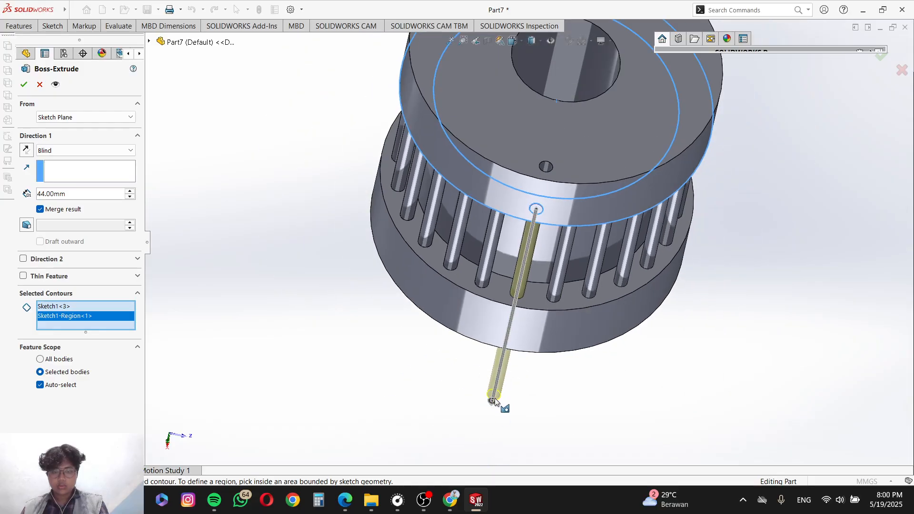
drag(495, 400, 552, 163)
scroll(538, 220, down, 6)
middle_drag(538, 220, 545, 157)
scroll(567, 104, up, 5)
middle_drag(567, 105, 550, 175)
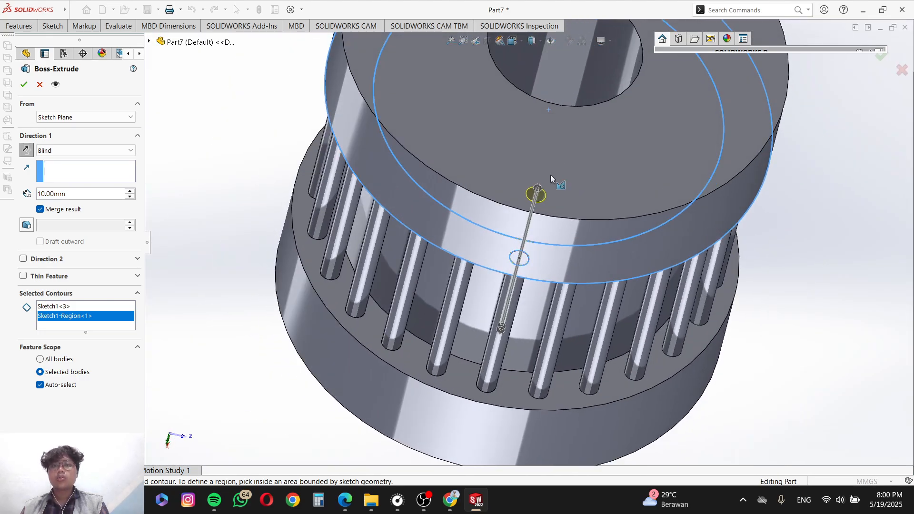
key(Return)
Step: Chamfer the outer edge of the end face whose pin hole was filled, with a 5 mm distance and a 45° angle
middle_drag(487, 194, 482, 235)
scroll(513, 108, up, 5)
middle_drag(512, 108, 448, 138)
scroll(448, 138, down, 3)
click(20, 26)
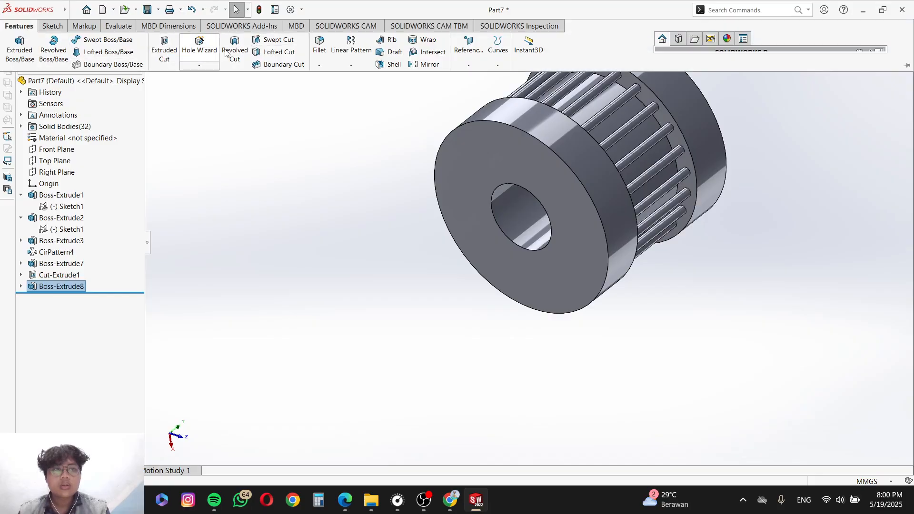
click(322, 92)
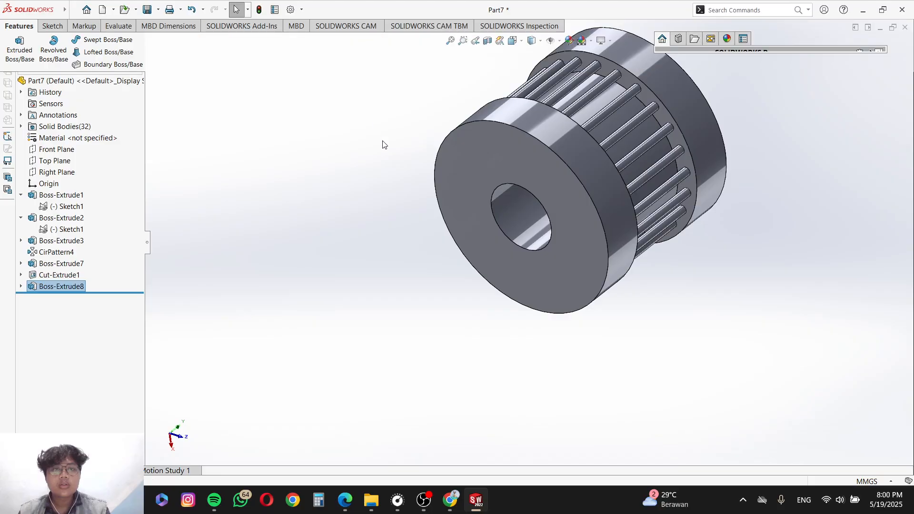
click(436, 193)
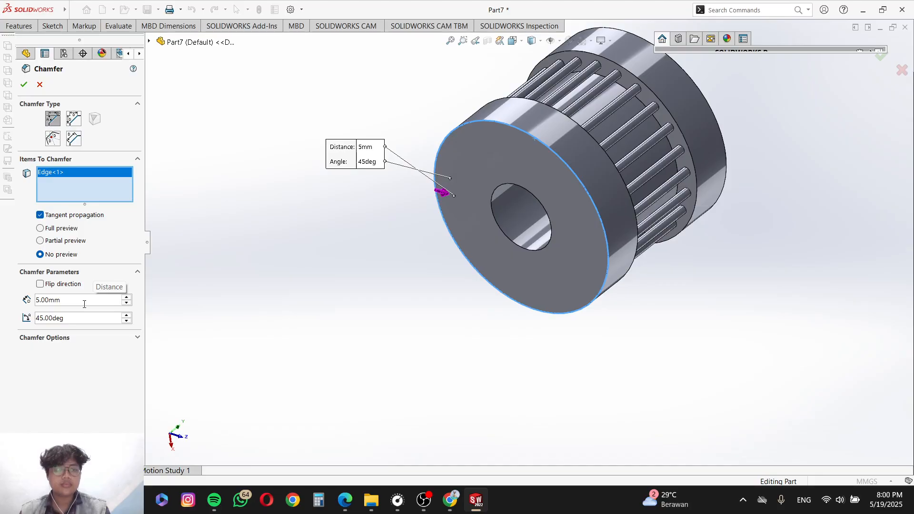
key(Return)
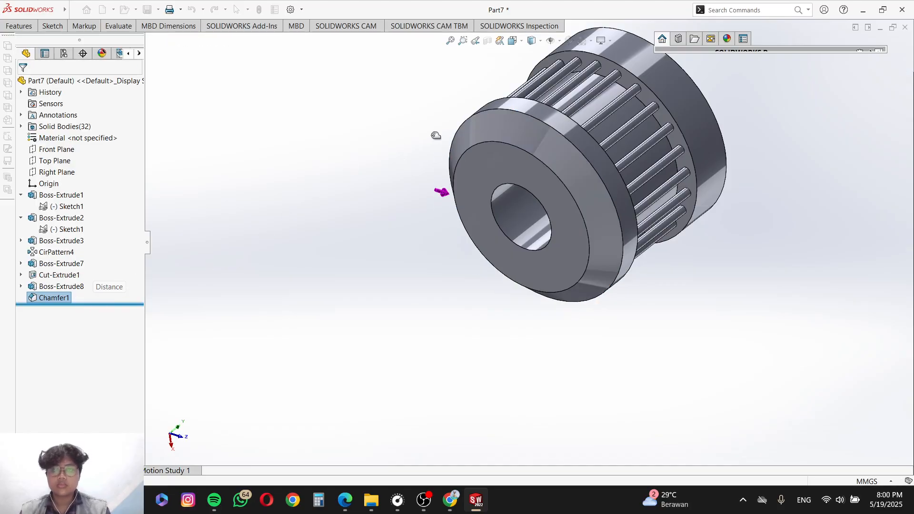
Step: Chamfer the outer edge of the opposite end section's face with a 5 mm distance and a 45° angle
key(Return)
middle_drag(528, 160, 462, 180)
scroll(537, 242, up, 3)
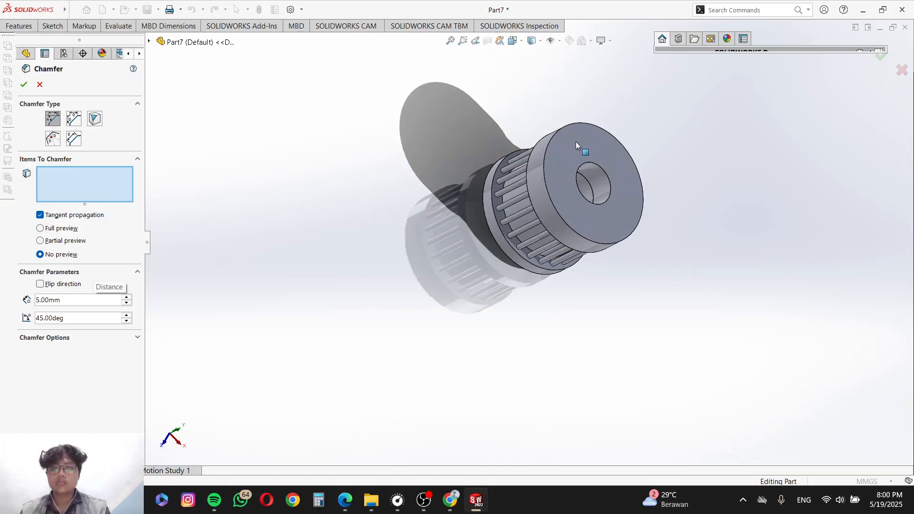
scroll(577, 144, down, 3)
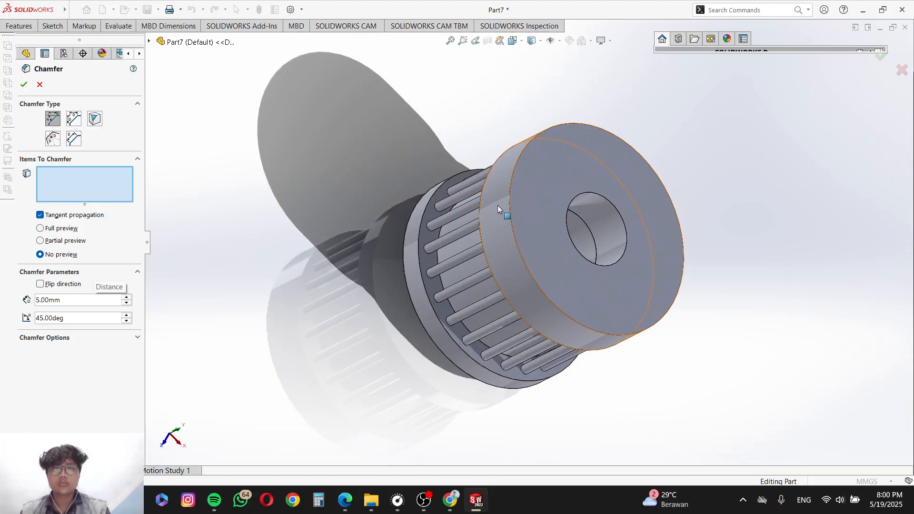
click(510, 216)
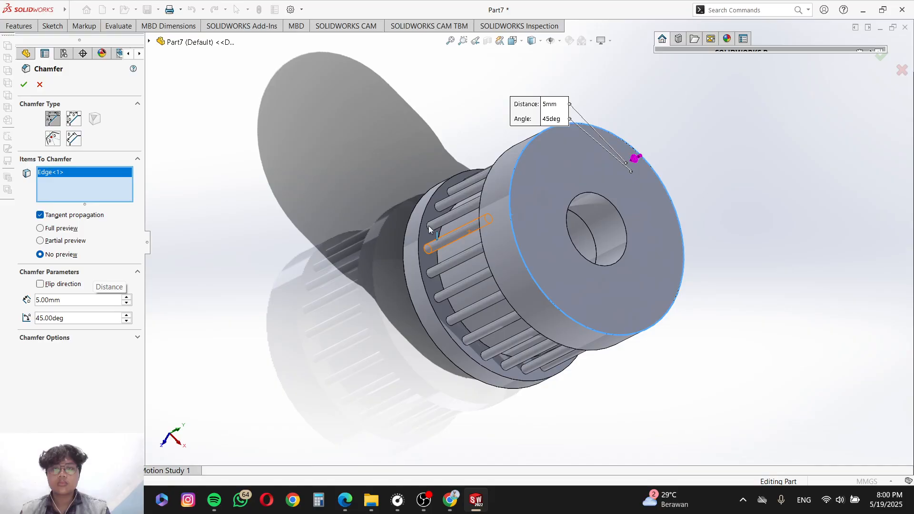
key(Return)
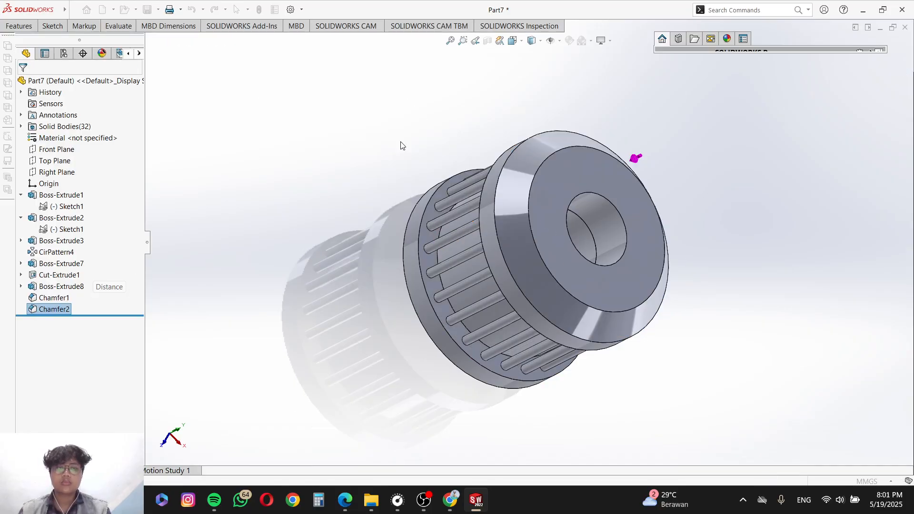
Step: Inspect the chamfered part from several angles and compare it with the 3D view in the PDF exercise drawing
key(Return)
middle_drag(756, 246, 764, 101)
scroll(583, 287, down, 3)
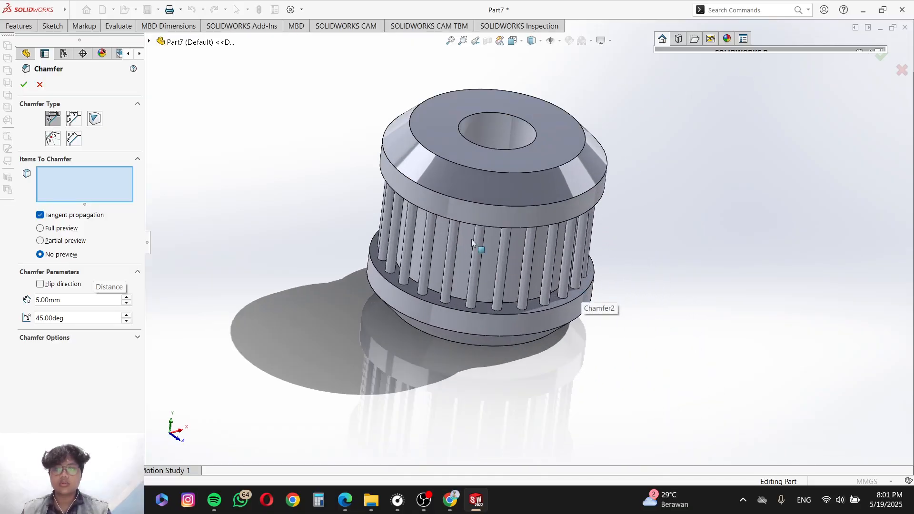
middle_drag(471, 239, 440, 269)
middle_drag(467, 164, 504, 200)
key(alt+Tab)
scroll(133, 214, up, 3)
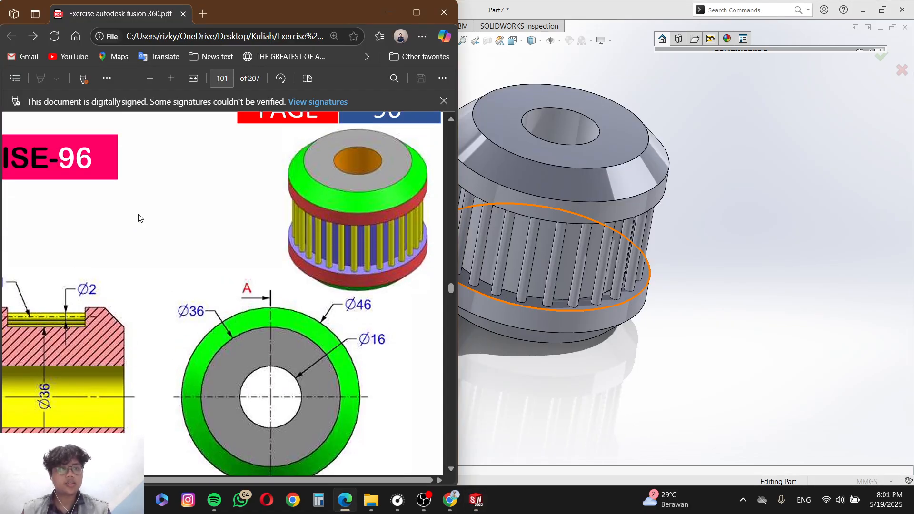
key(alt+Tab)
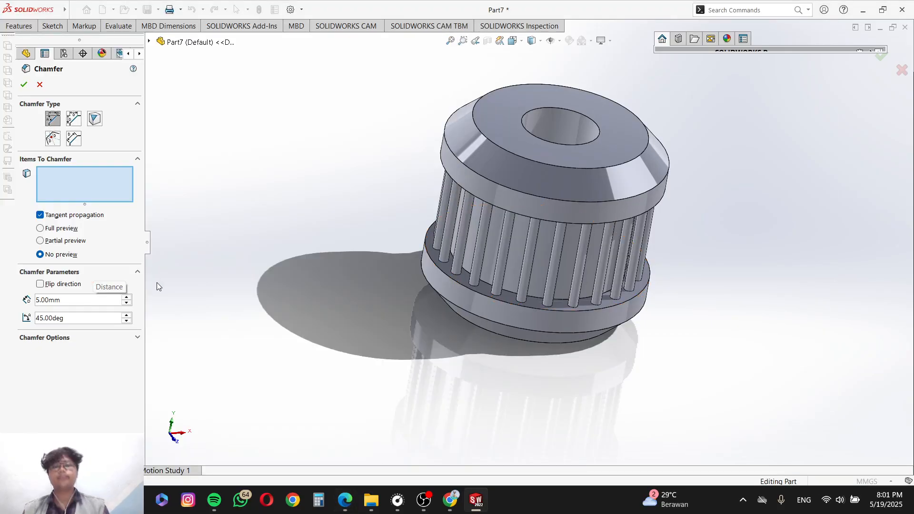